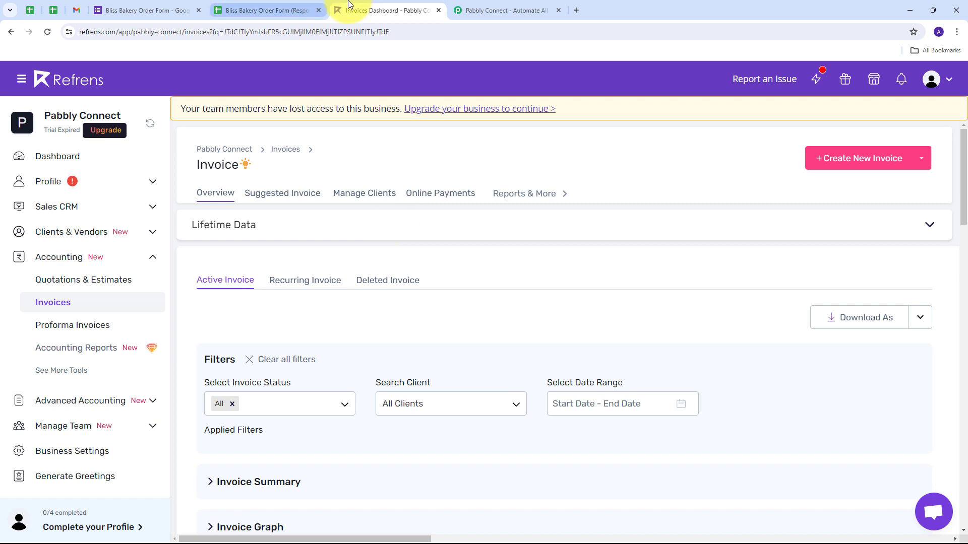
Step: Sign in to Pabbly and open the Pabbly Connect app dashboard in its own tab
{"action": "left_click", "coordinate": [494, 7]}
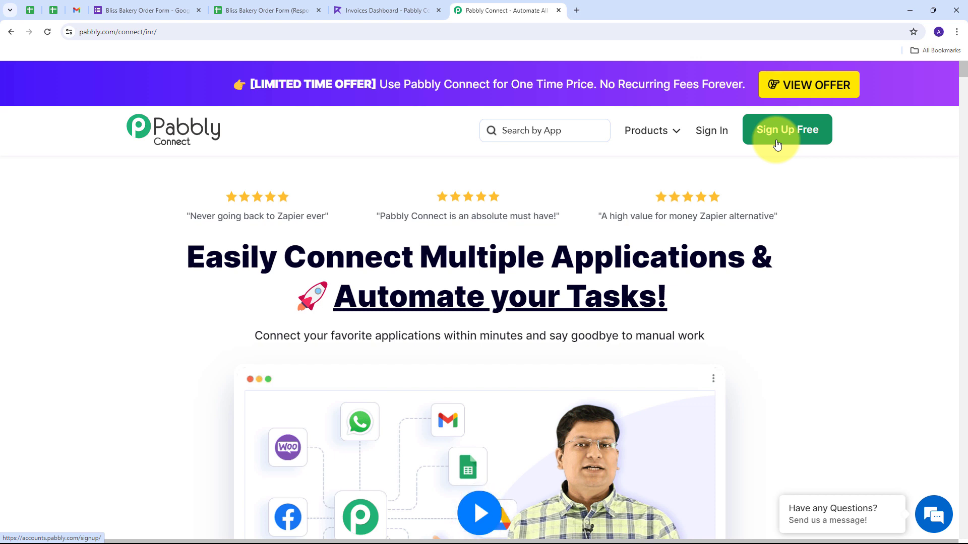
{"action": "left_click", "coordinate": [714, 136]}
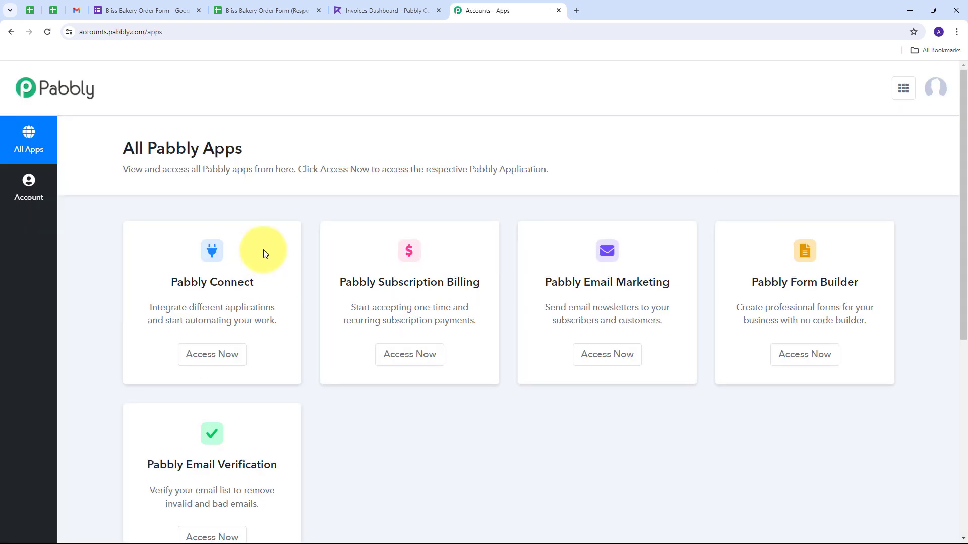
{"action": "scroll", "coordinate": [259, 244], "scroll_direction": "down", "scroll_amount": 1}
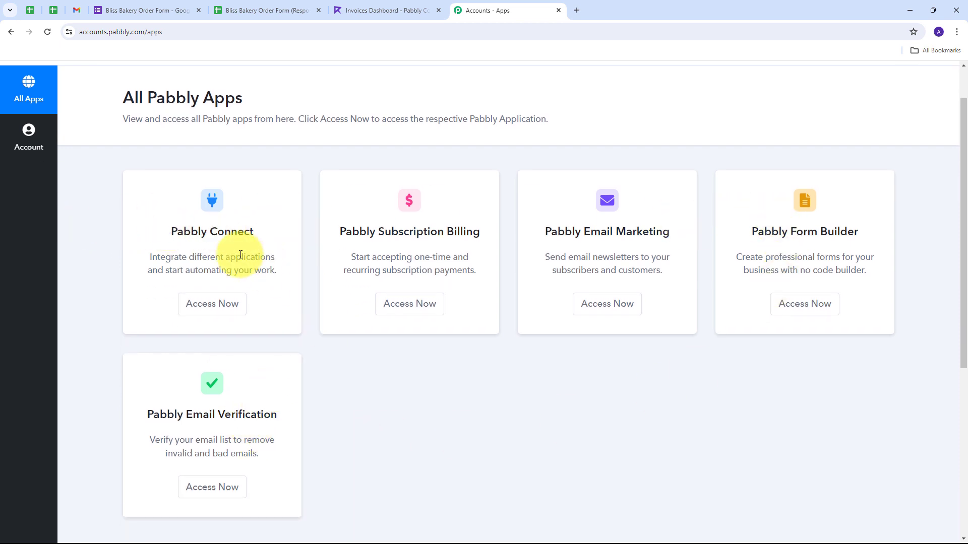
{"action": "left_click_drag", "start_coordinate": [170, 232], "coordinate": [267, 232]}
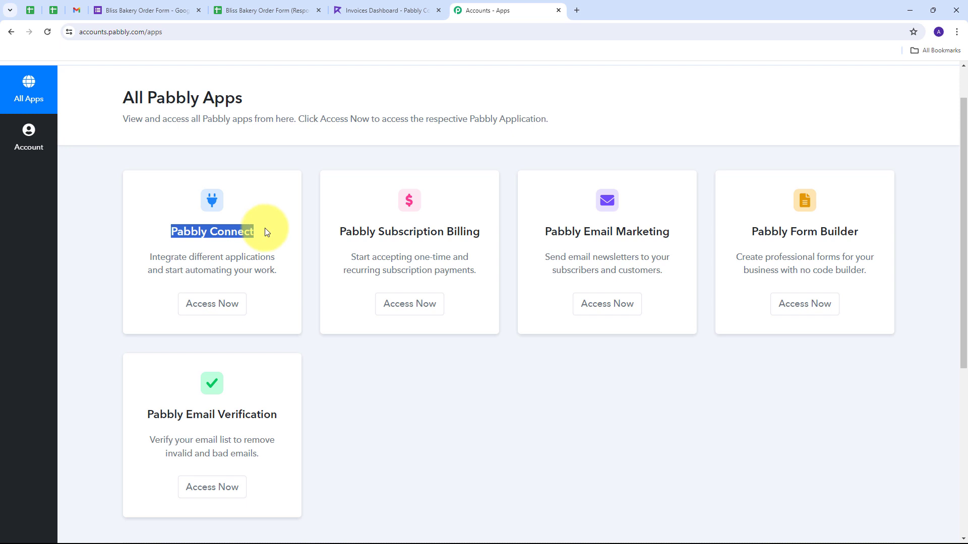
{"action": "left_click", "coordinate": [212, 308]}
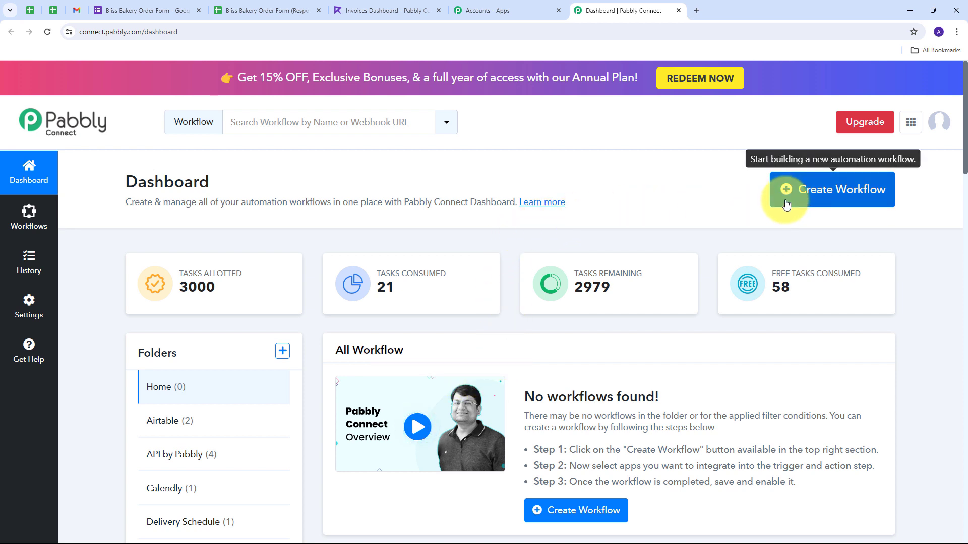
Step: Create the workflow 'Create Refrens Invoice from Google Form Responses' in the Google Forms folder
{"action": "left_click", "coordinate": [802, 200]}
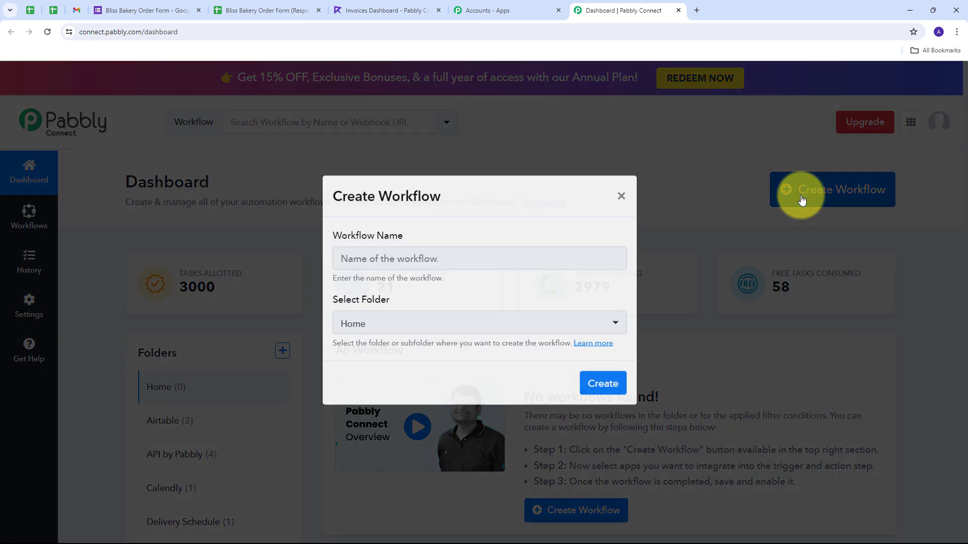
{"action": "left_click", "coordinate": [399, 272]}
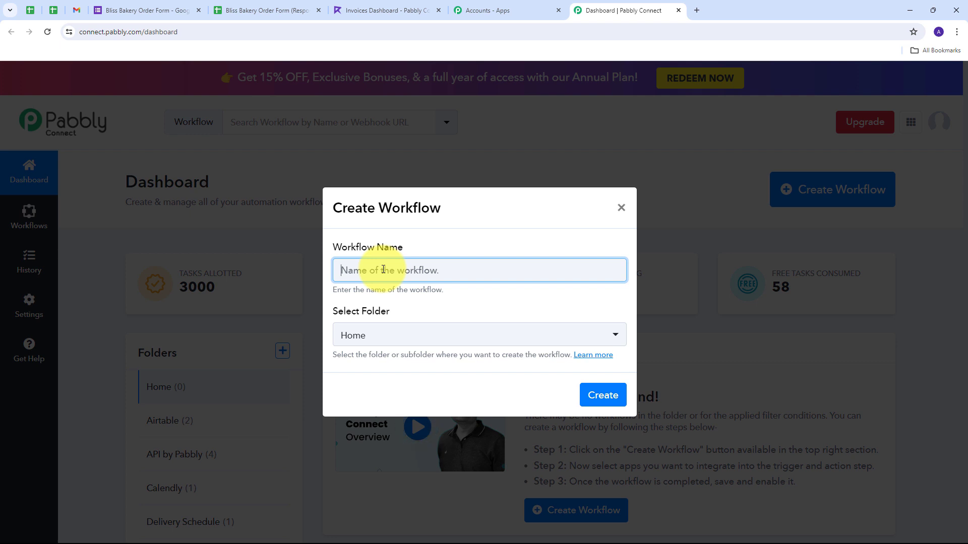
{"action": "type", "text": "Create Refrens Invoice from Google Form Responses"}
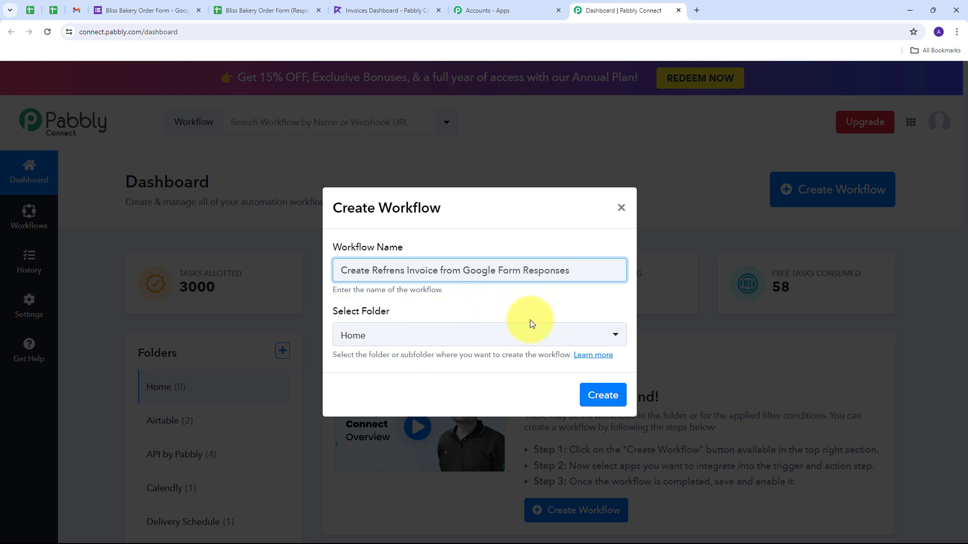
{"action": "left_click", "coordinate": [501, 334]}
{"action": "scroll", "coordinate": [426, 198], "scroll_direction": "down", "scroll_amount": 8}
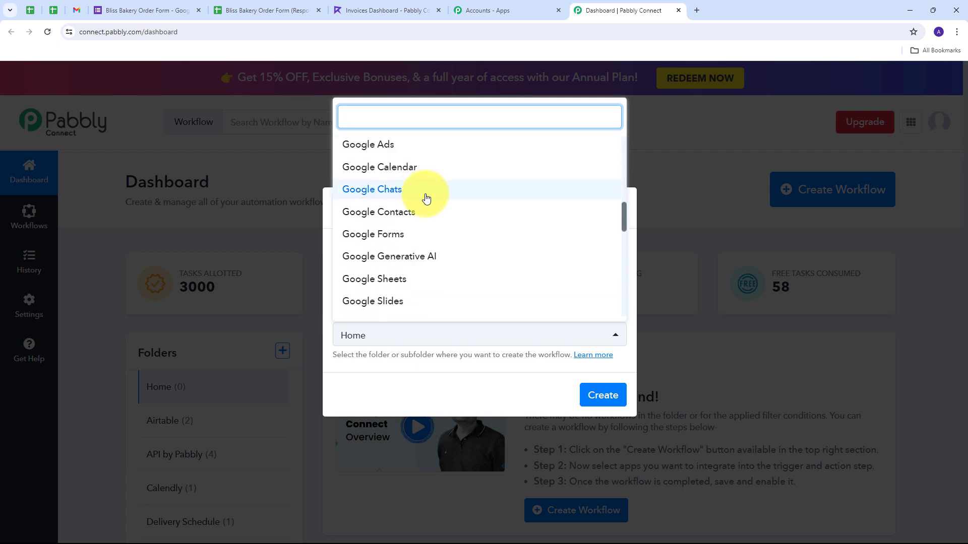
{"action": "left_click", "coordinate": [370, 240]}
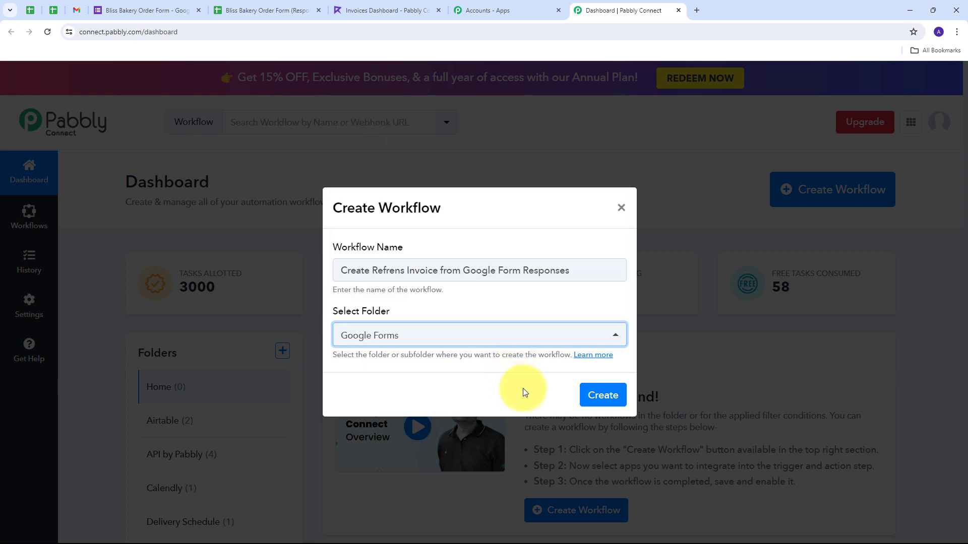
{"action": "left_click", "coordinate": [603, 396]}
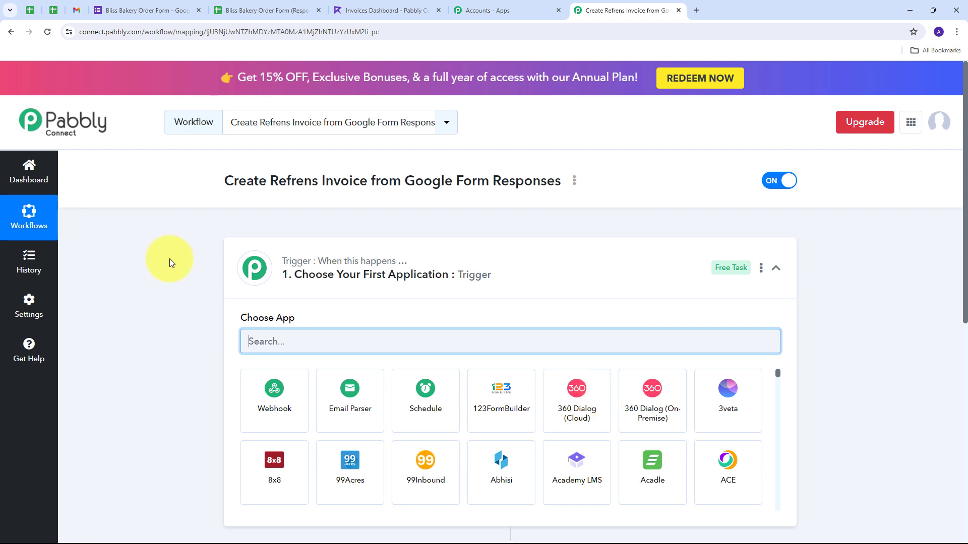
Step: Set the trigger app to Google Forms with the New Response Received event
{"action": "scroll", "coordinate": [169, 259], "scroll_direction": "down", "scroll_amount": 2}
{"action": "scroll", "coordinate": [309, 379], "scroll_direction": "down", "scroll_amount": 1}
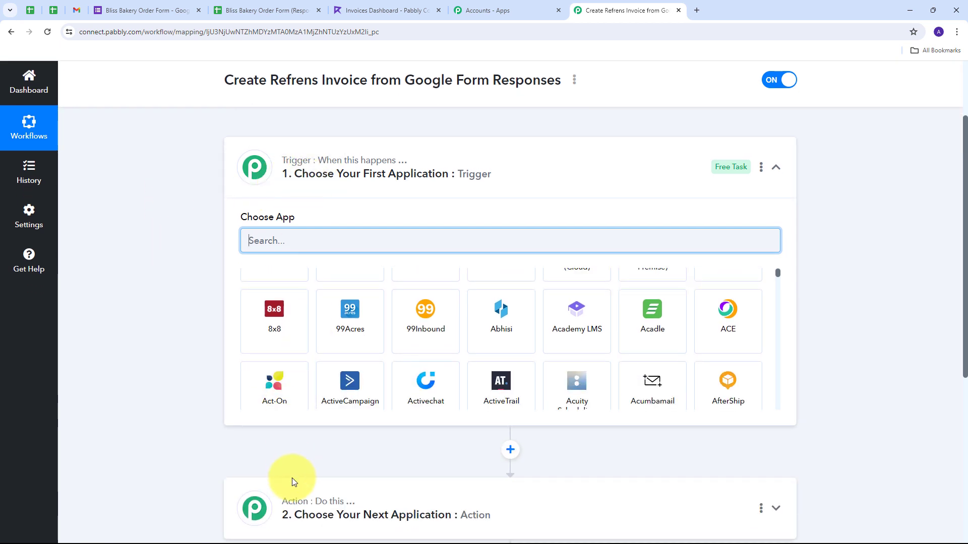
{"action": "scroll", "coordinate": [292, 477], "scroll_direction": "down", "scroll_amount": 1}
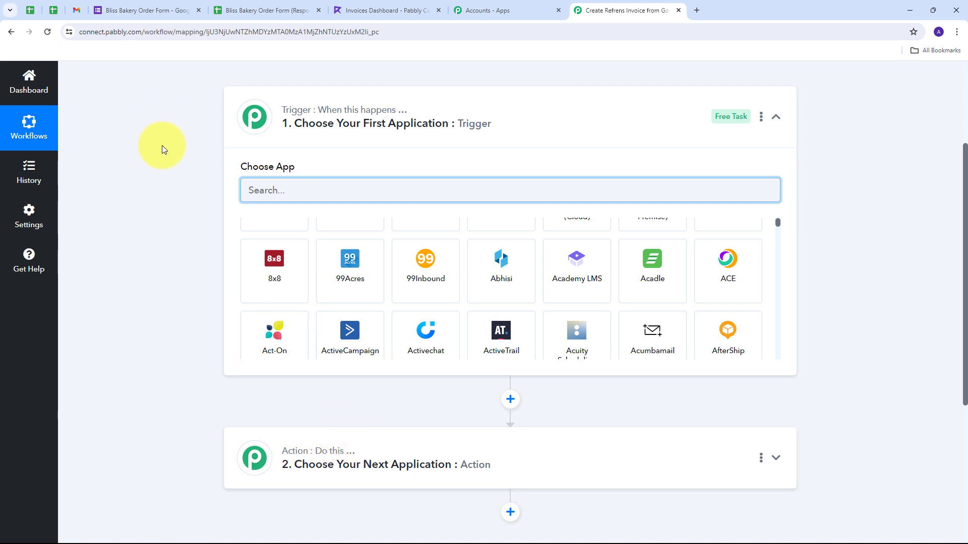
{"action": "scroll", "coordinate": [262, 243], "scroll_direction": "up", "scroll_amount": 1}
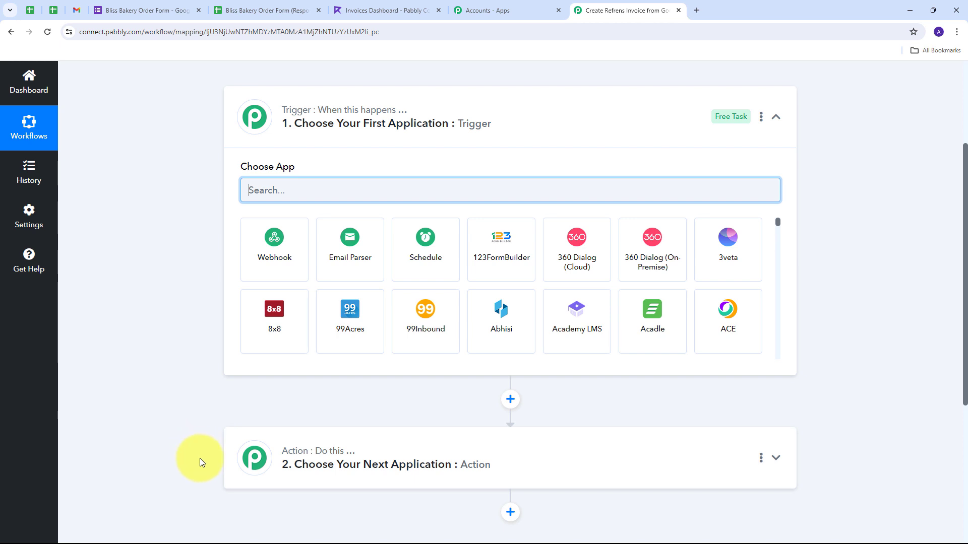
{"action": "mouse_move", "coordinate": [253, 117]}
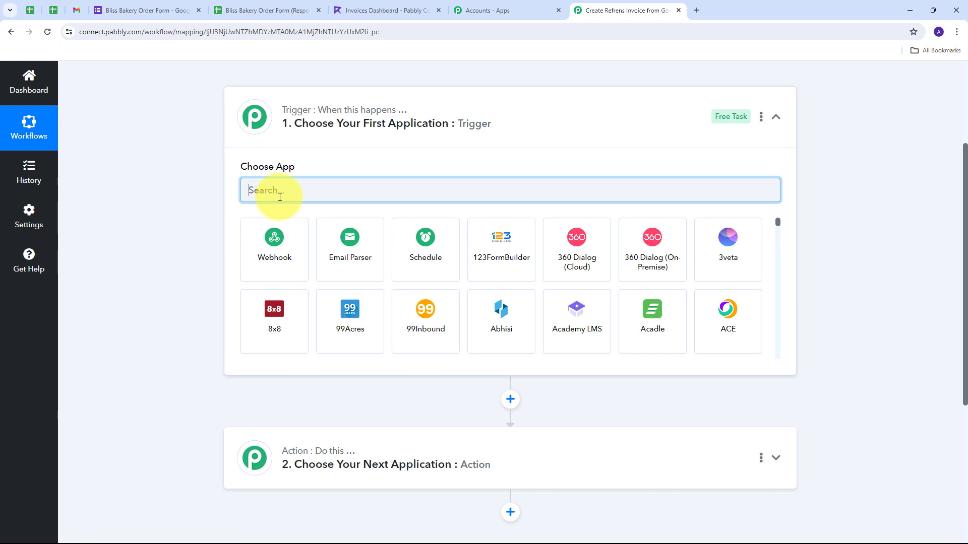
{"action": "type", "text": "Google"}
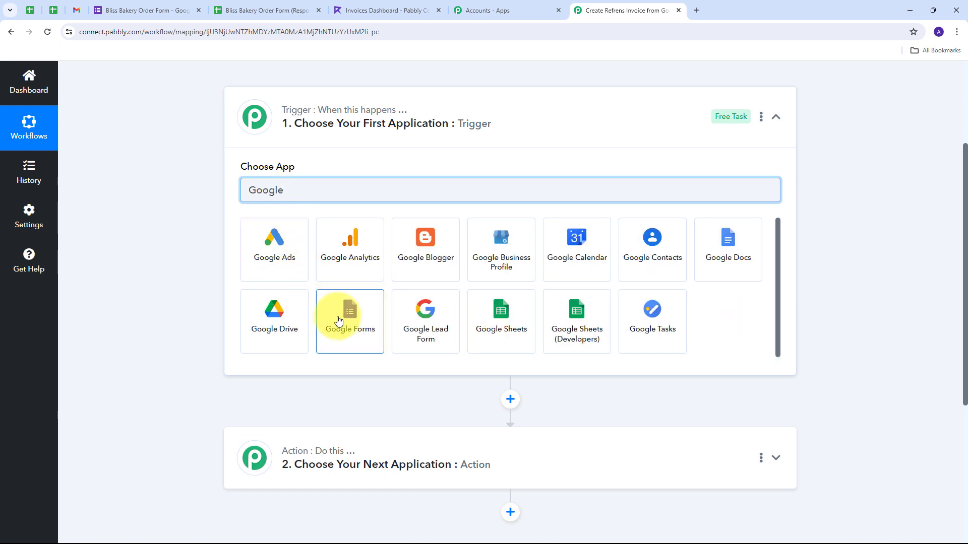
{"action": "left_click", "coordinate": [339, 323]}
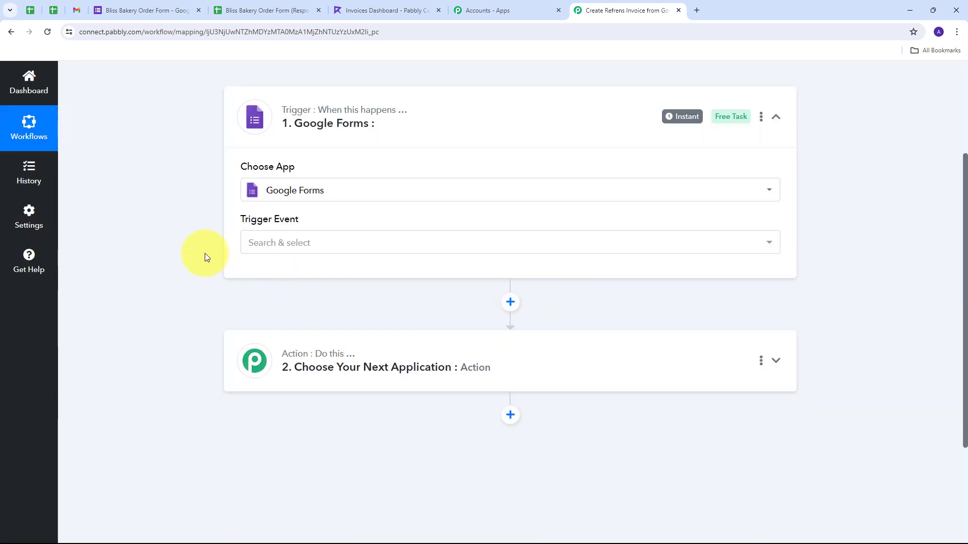
{"action": "scroll", "coordinate": [205, 253], "scroll_direction": "up", "scroll_amount": 1}
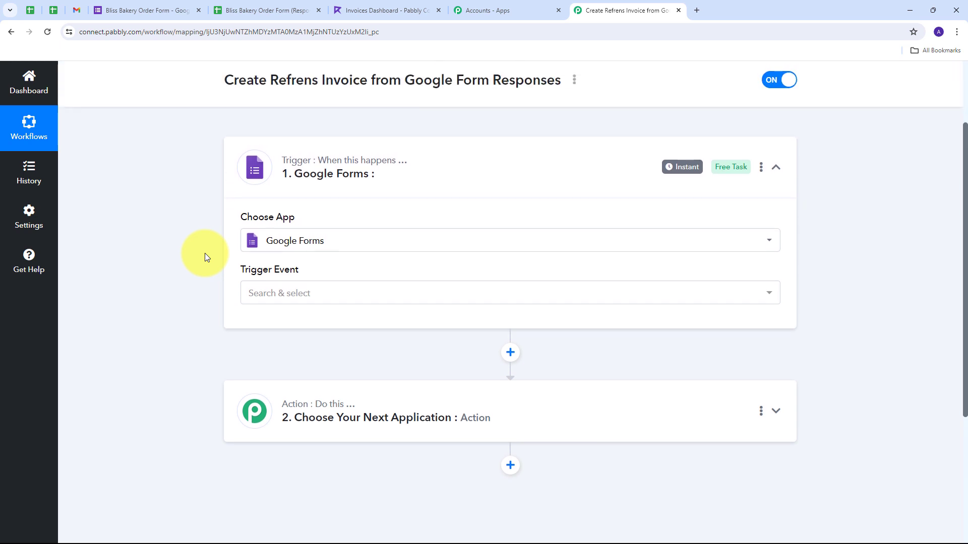
{"action": "left_click", "coordinate": [416, 295]}
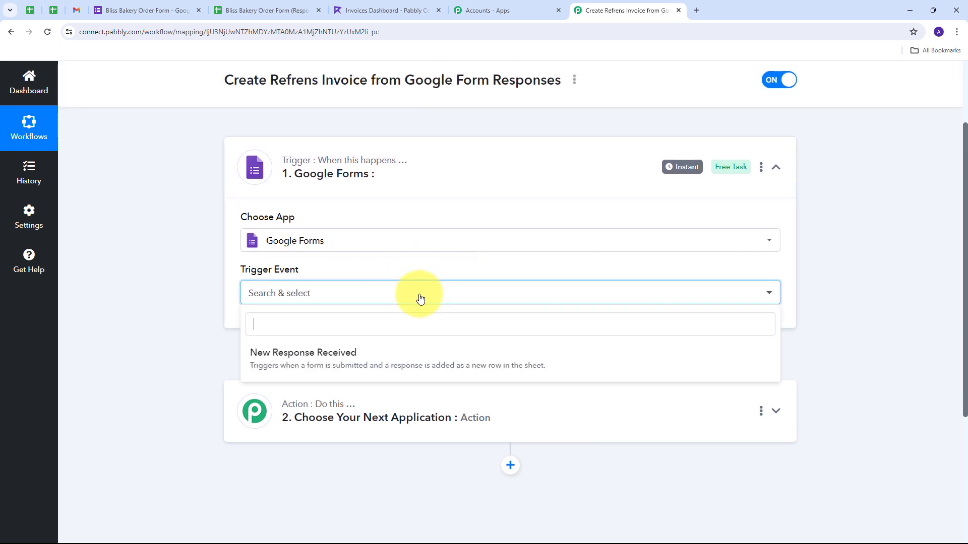
{"action": "left_click", "coordinate": [301, 361]}
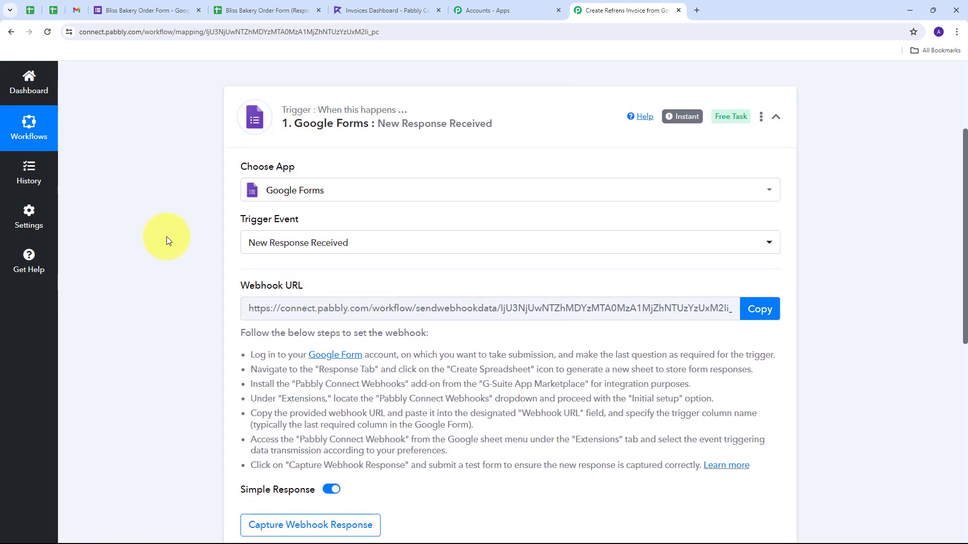
Step: Copy the trigger's webhook URL so Pabbly starts waiting for a response
{"action": "left_click_drag", "start_coordinate": [240, 286], "coordinate": [343, 288]}
{"action": "mouse_move", "coordinate": [269, 290]}
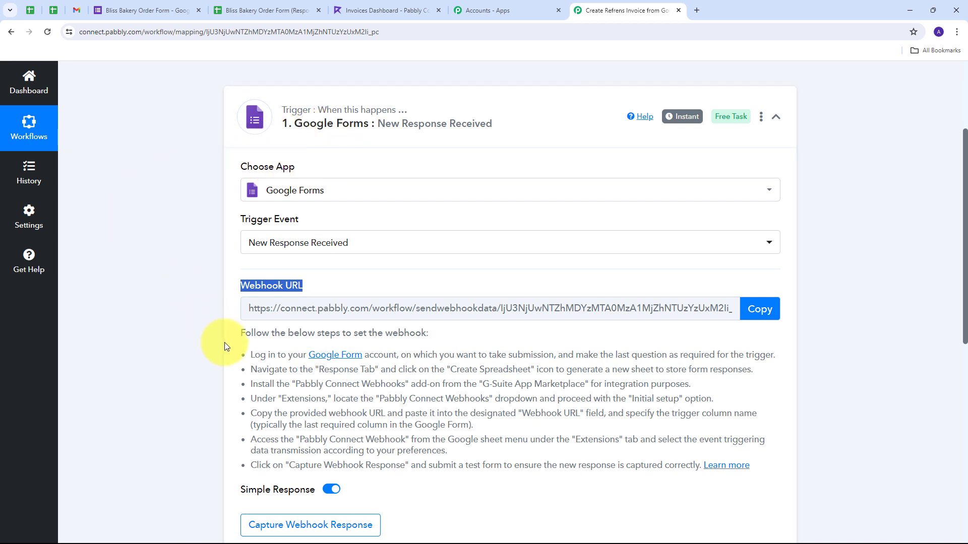
{"action": "left_click_drag", "start_coordinate": [249, 355], "coordinate": [766, 472]}
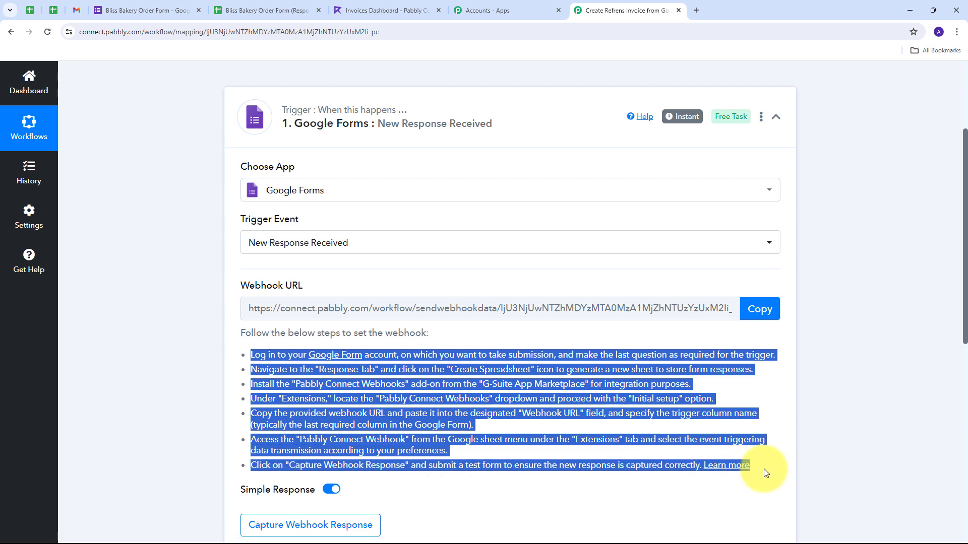
{"action": "left_click", "coordinate": [765, 310]}
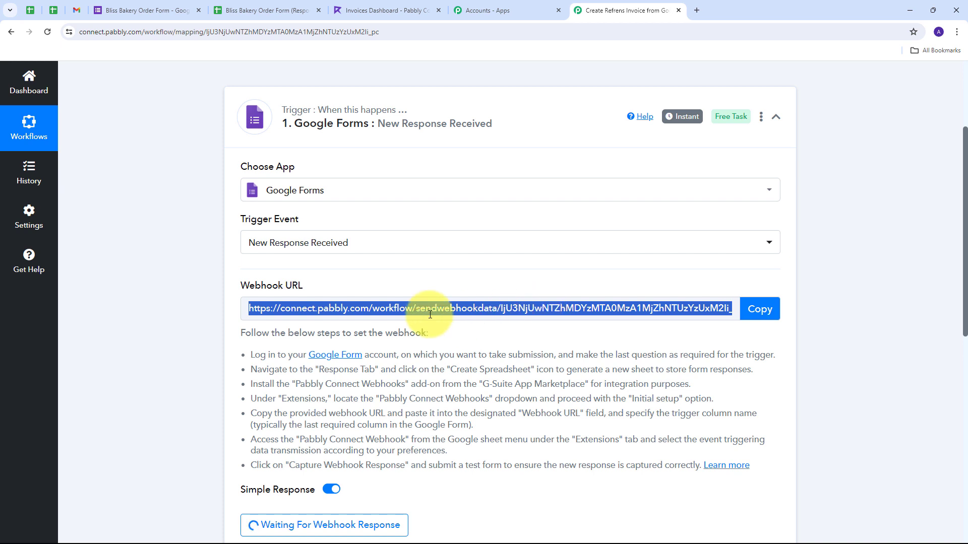
Step: Review the Bliss Bakery Order Form's Name, E-mail, Address, delivery and cake-choice questions
{"action": "left_click", "coordinate": [134, 10]}
{"action": "scroll", "coordinate": [432, 215], "scroll_direction": "up", "scroll_amount": 3}
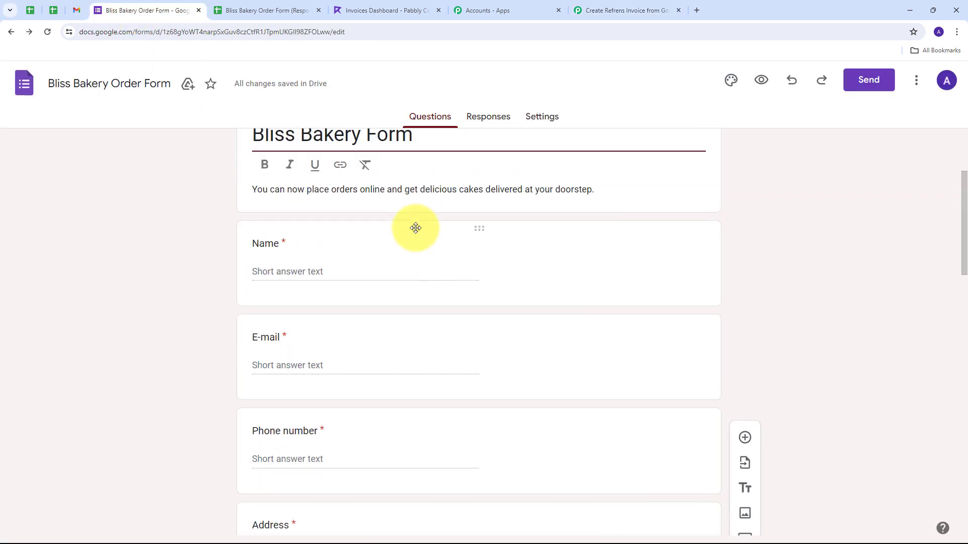
{"action": "scroll", "coordinate": [416, 228], "scroll_direction": "down", "scroll_amount": 4}
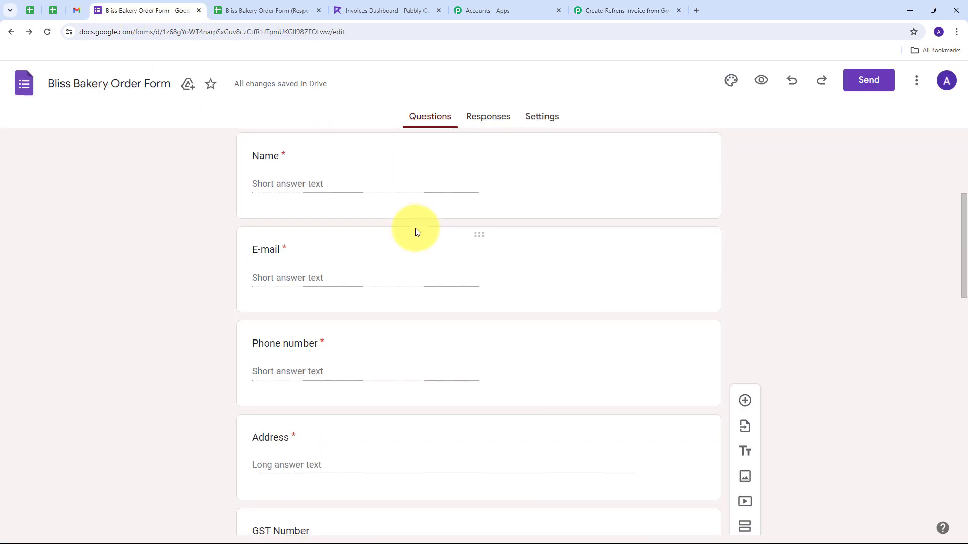
{"action": "scroll", "coordinate": [416, 228], "scroll_direction": "down", "scroll_amount": 2}
{"action": "scroll", "coordinate": [416, 228], "scroll_direction": "up", "scroll_amount": 7}
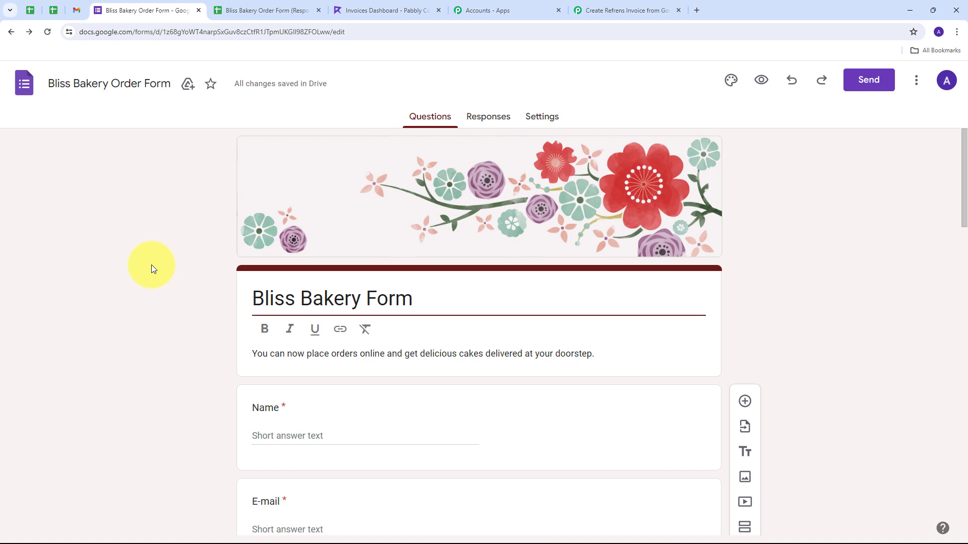
{"action": "scroll", "coordinate": [161, 264], "scroll_direction": "down", "scroll_amount": 10}
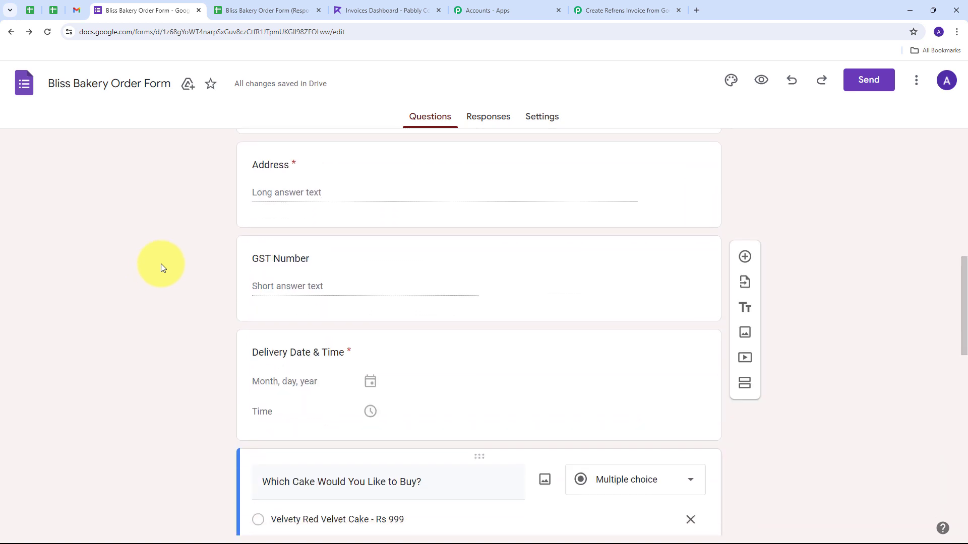
{"action": "scroll", "coordinate": [161, 264], "scroll_direction": "down", "scroll_amount": 7}
{"action": "scroll", "coordinate": [236, 192], "scroll_direction": "up", "scroll_amount": 2}
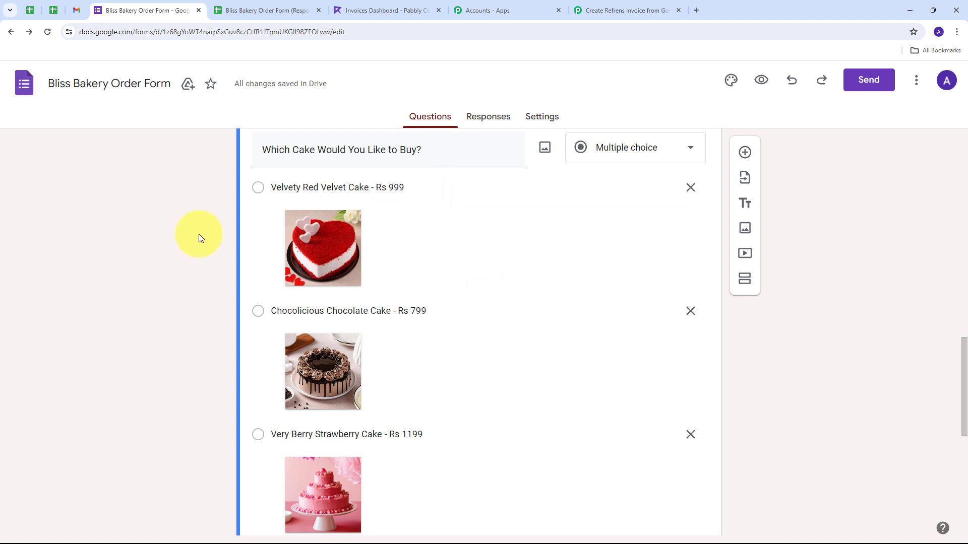
{"action": "scroll", "coordinate": [444, 252], "scroll_direction": "down", "scroll_amount": 2}
{"action": "scroll", "coordinate": [319, 328], "scroll_direction": "up", "scroll_amount": 2}
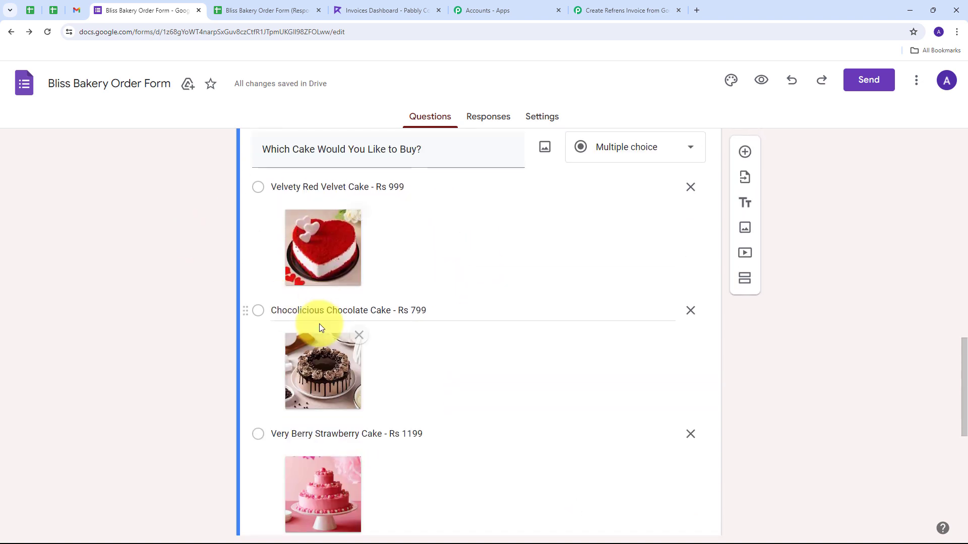
{"action": "scroll", "coordinate": [196, 284], "scroll_direction": "down", "scroll_amount": 1}
{"action": "scroll", "coordinate": [196, 284], "scroll_direction": "up", "scroll_amount": 15}
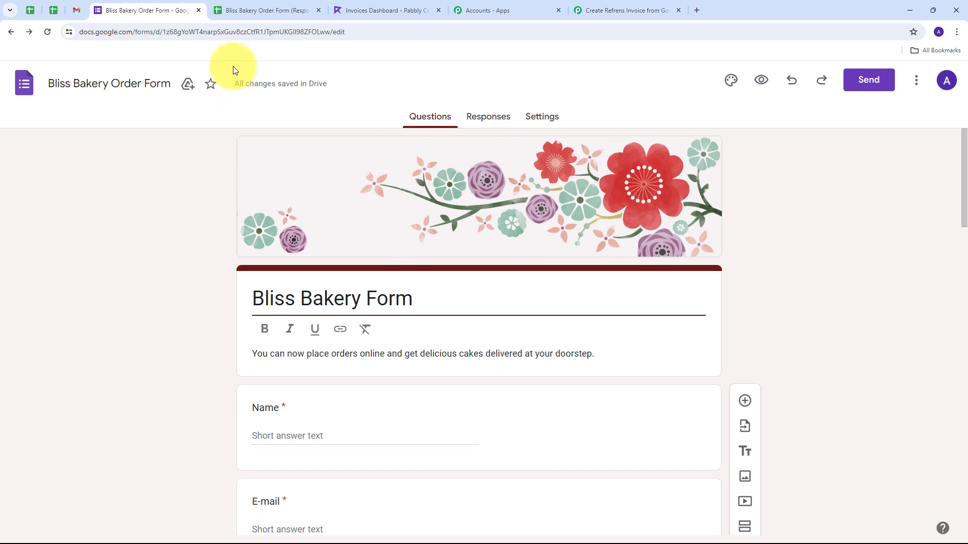
Step: From the responses sheet, search the add-on marketplace for Pabbly Connect Webhooks and confirm it's installed
{"action": "left_click", "coordinate": [267, 11]}
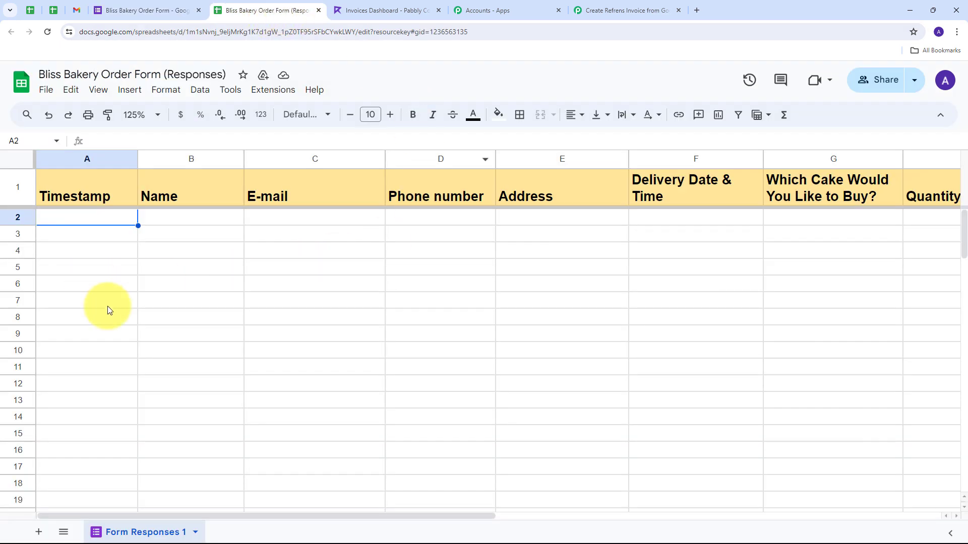
{"action": "left_click_drag", "start_coordinate": [144, 519], "coordinate": [164, 406]}
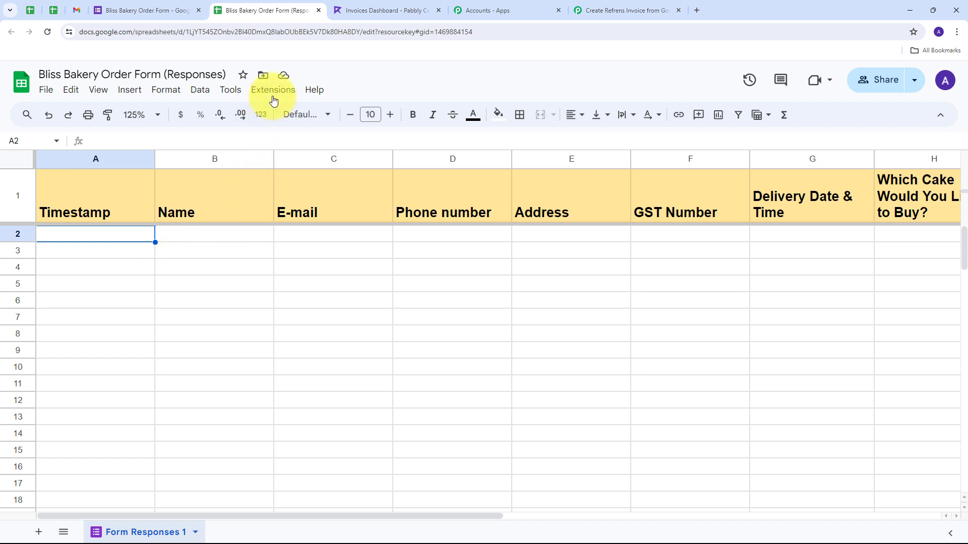
{"action": "left_click", "coordinate": [273, 91]}
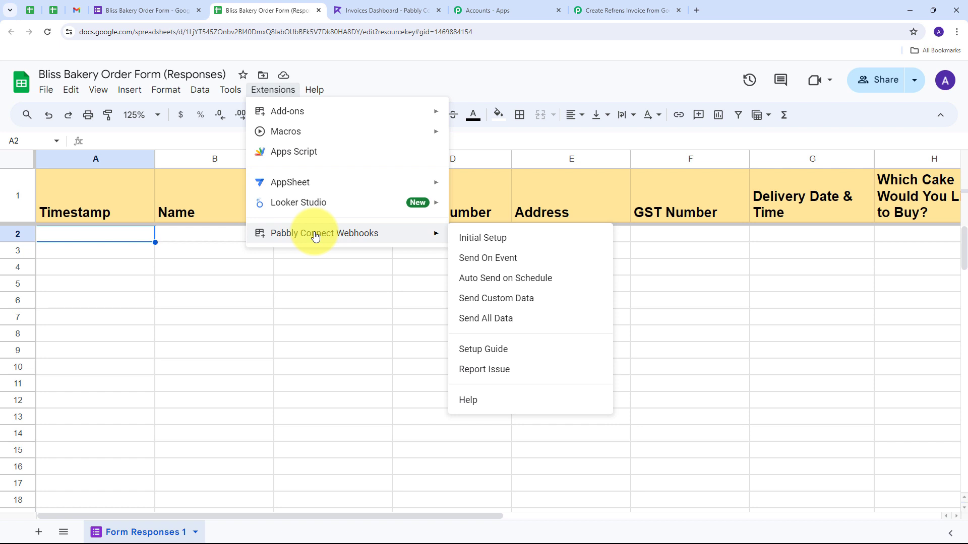
{"action": "mouse_move", "coordinate": [301, 111]}
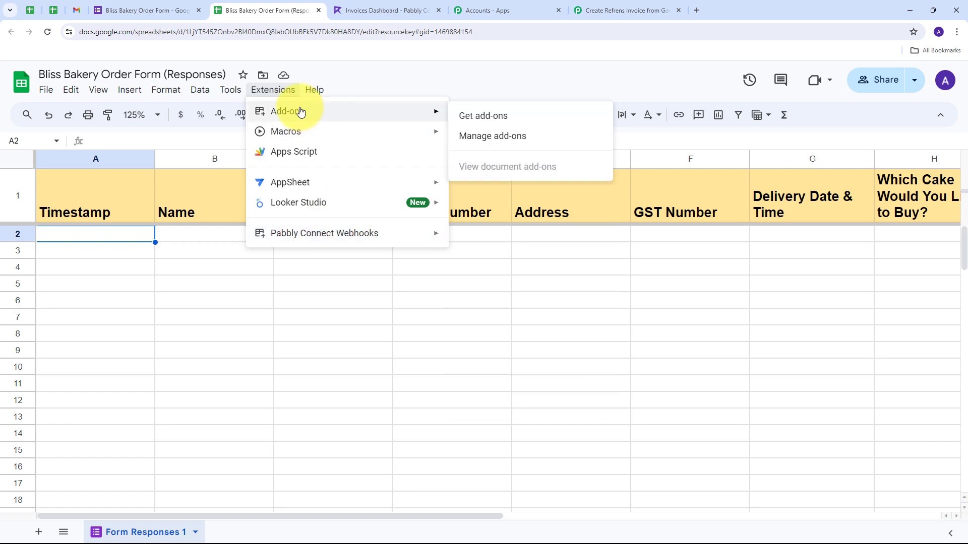
{"action": "left_click", "coordinate": [498, 116]}
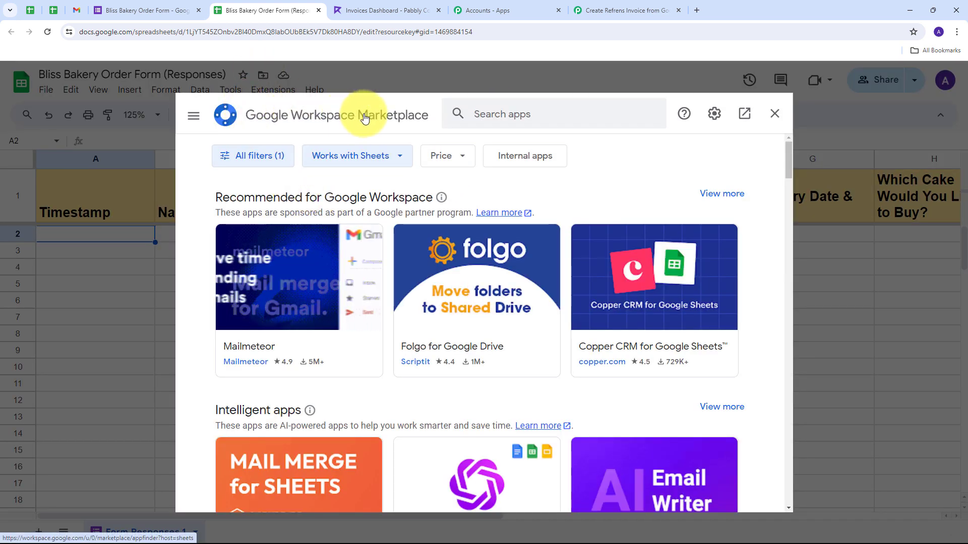
{"action": "left_click", "coordinate": [483, 118]}
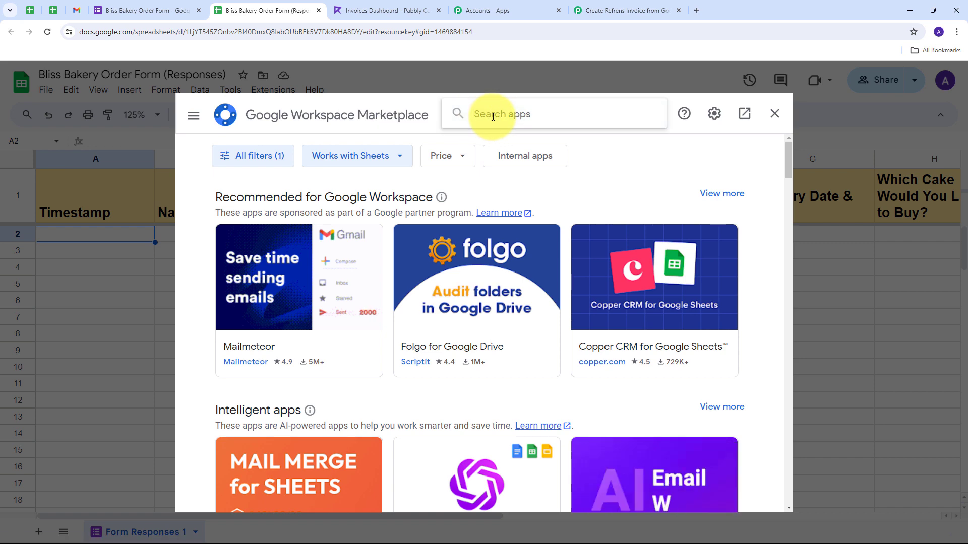
{"action": "type", "text": "pab"}
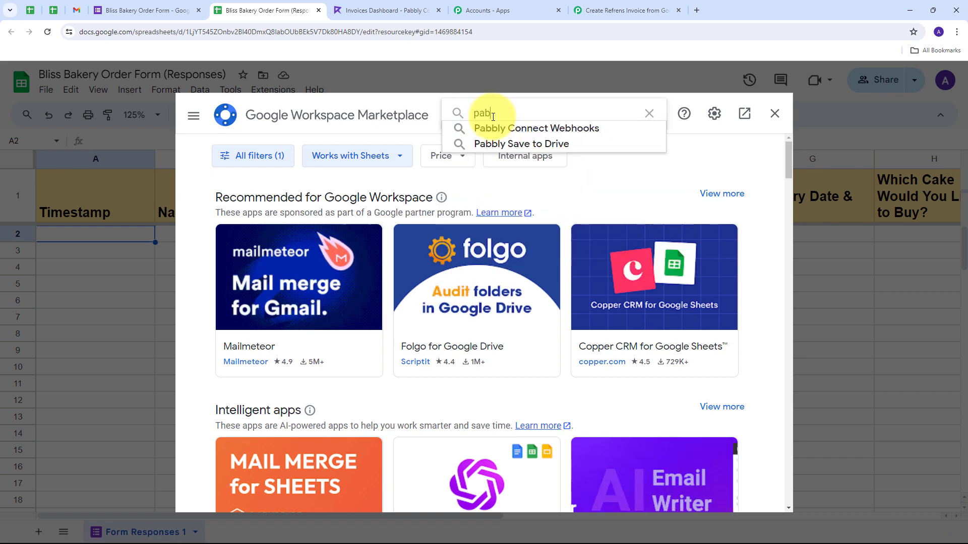
{"action": "left_click", "coordinate": [504, 128]}
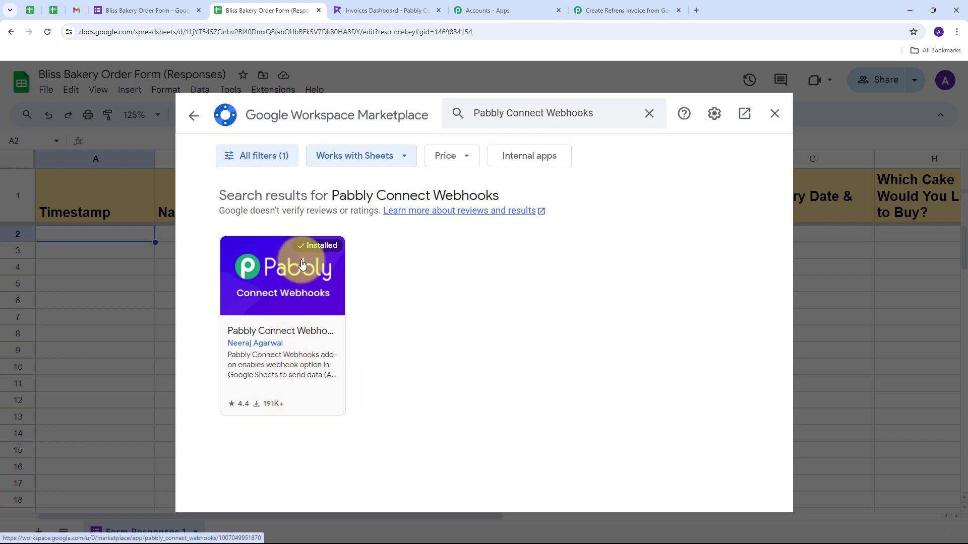
Step: Run the Pabbly Connect Webhooks initial setup with the copied webhook URL and trigger column I
{"action": "left_click", "coordinate": [775, 115]}
{"action": "left_click", "coordinate": [272, 91]}
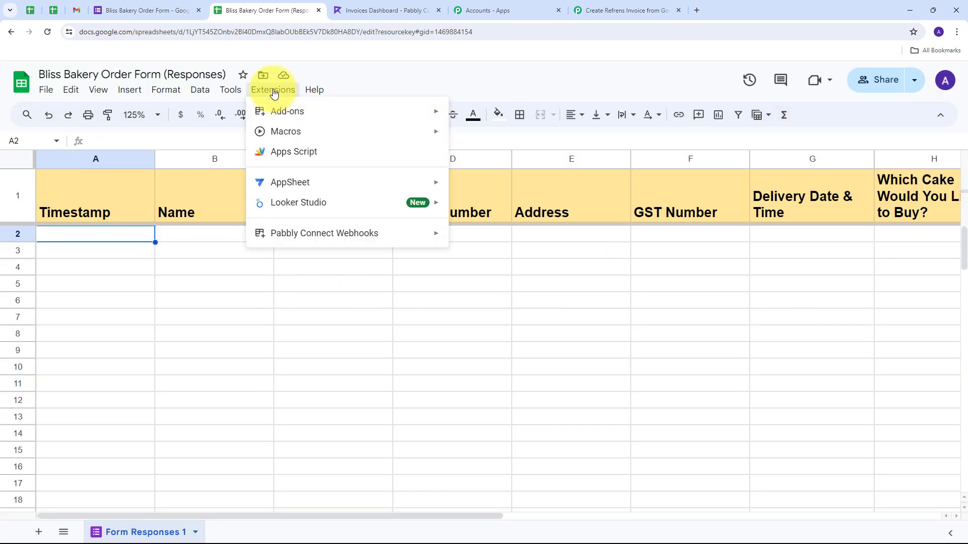
{"action": "mouse_move", "coordinate": [274, 236]}
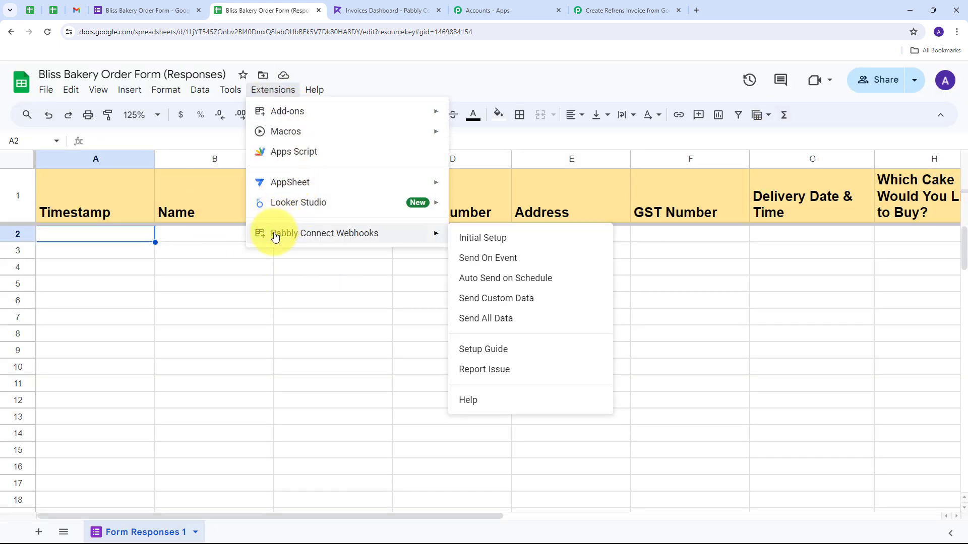
{"action": "left_click", "coordinate": [487, 244]}
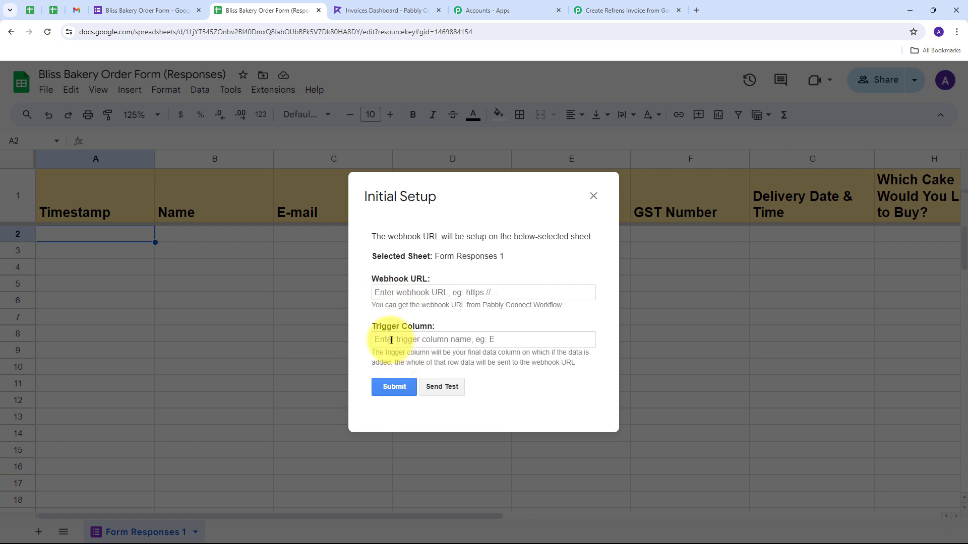
{"action": "left_click", "coordinate": [385, 291]}
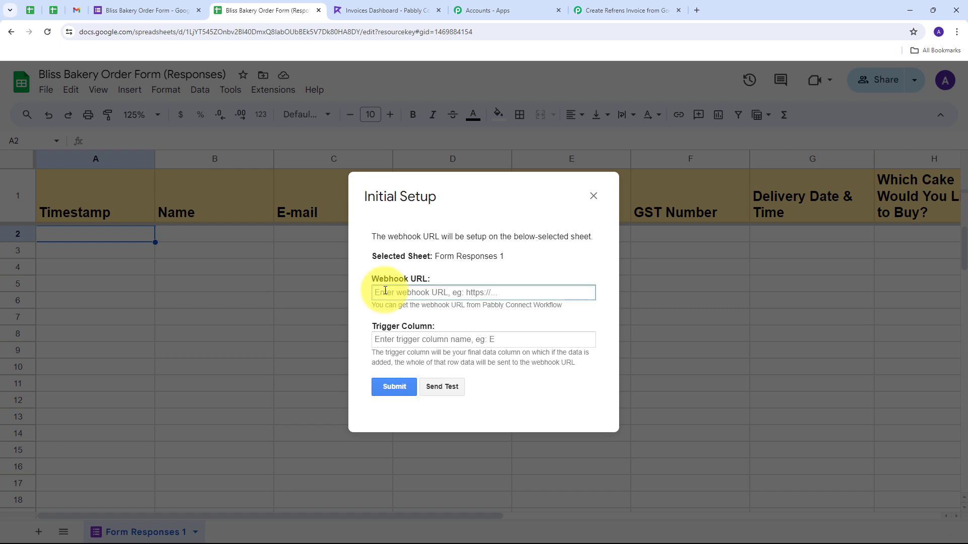
{"action": "key", "text": "ctrl+v"}
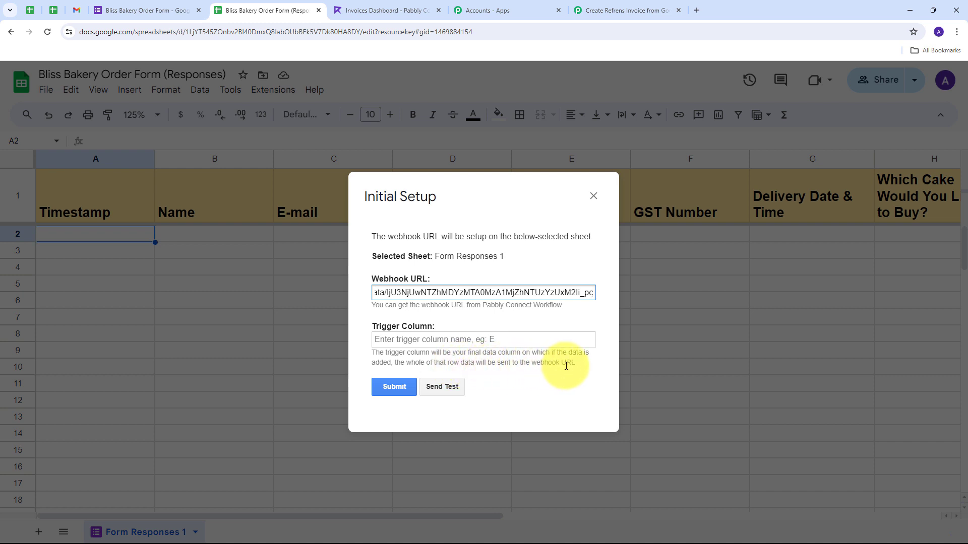
{"action": "left_click", "coordinate": [395, 341]}
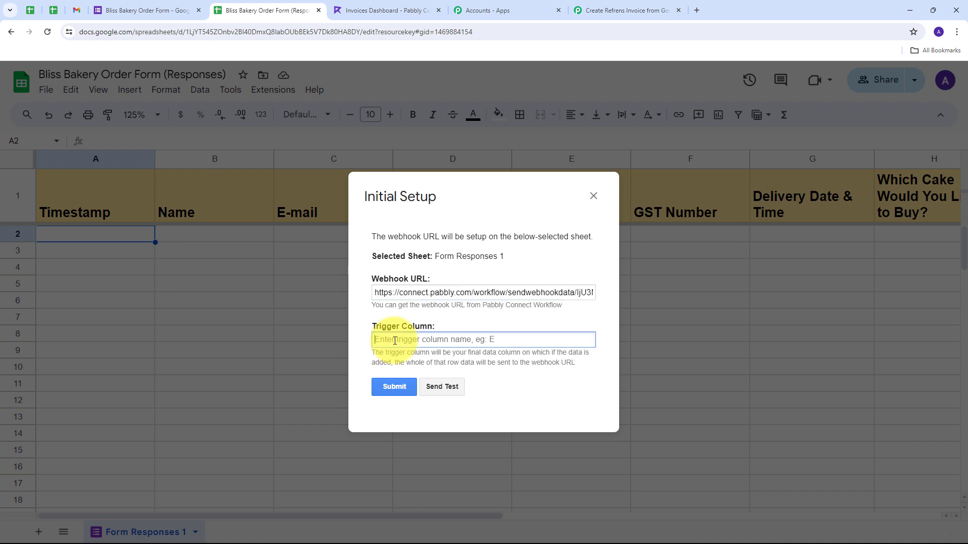
{"action": "type", "text": "I"}
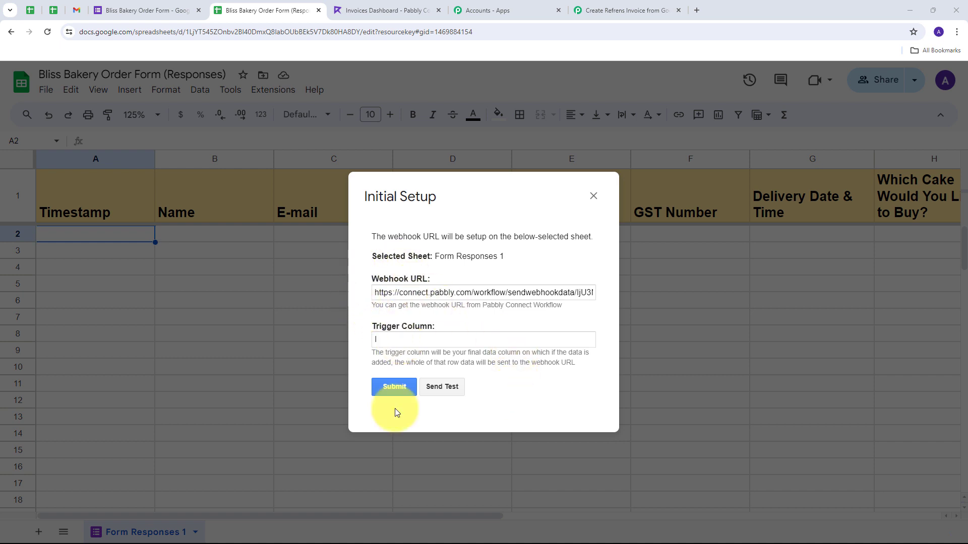
{"action": "left_click", "coordinate": [393, 391]}
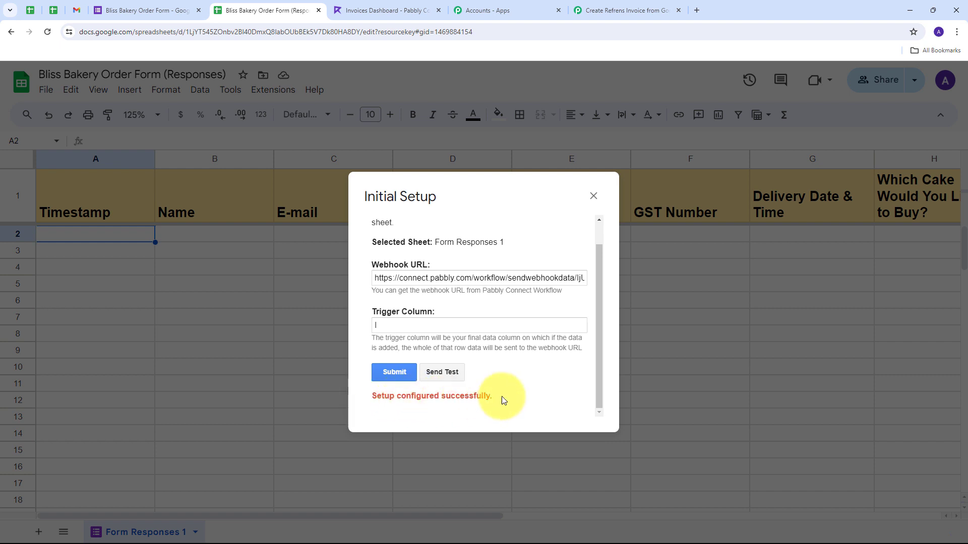
{"action": "left_click", "coordinate": [593, 196]}
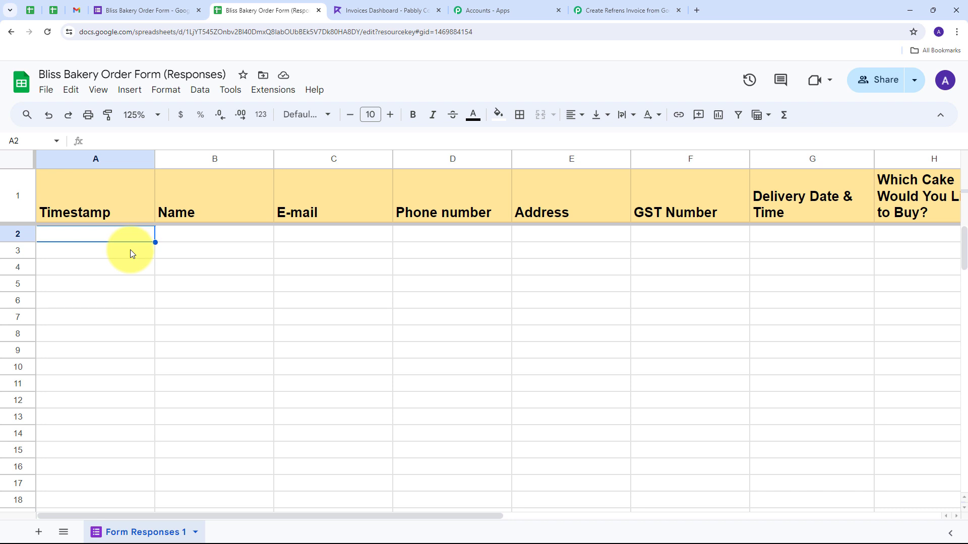
Step: Enable Pabbly Connect Webhooks' Send On Event to push each new response row
{"action": "left_click", "coordinate": [266, 94]}
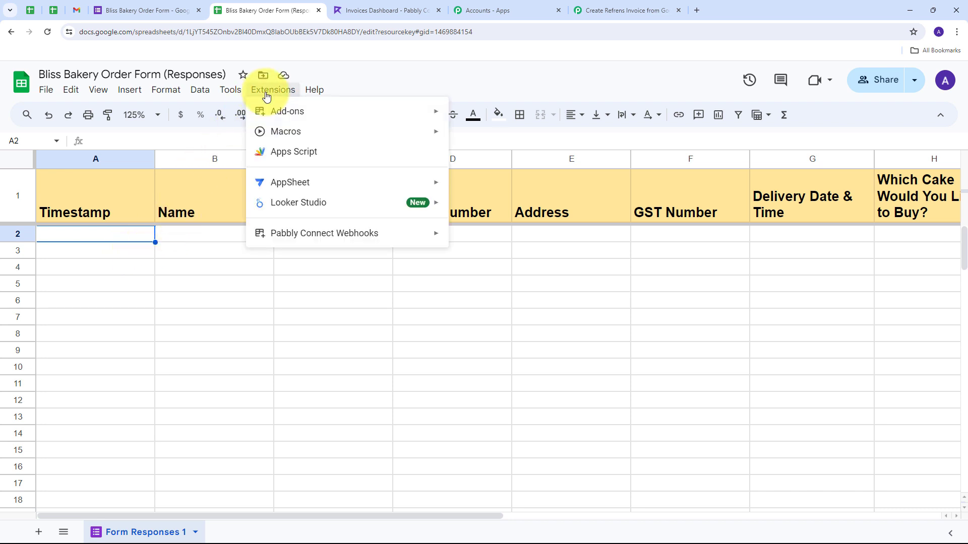
{"action": "mouse_move", "coordinate": [313, 240]}
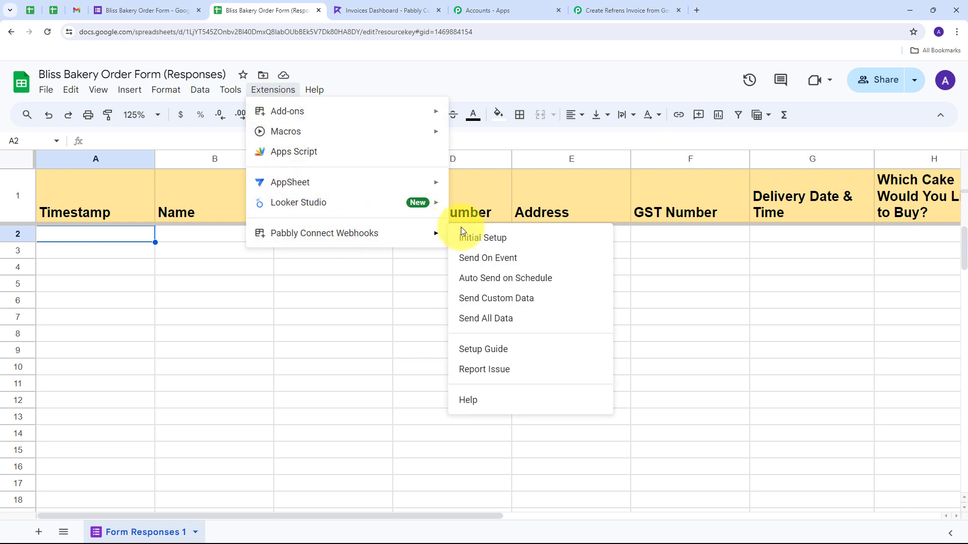
{"action": "left_click", "coordinate": [481, 258]}
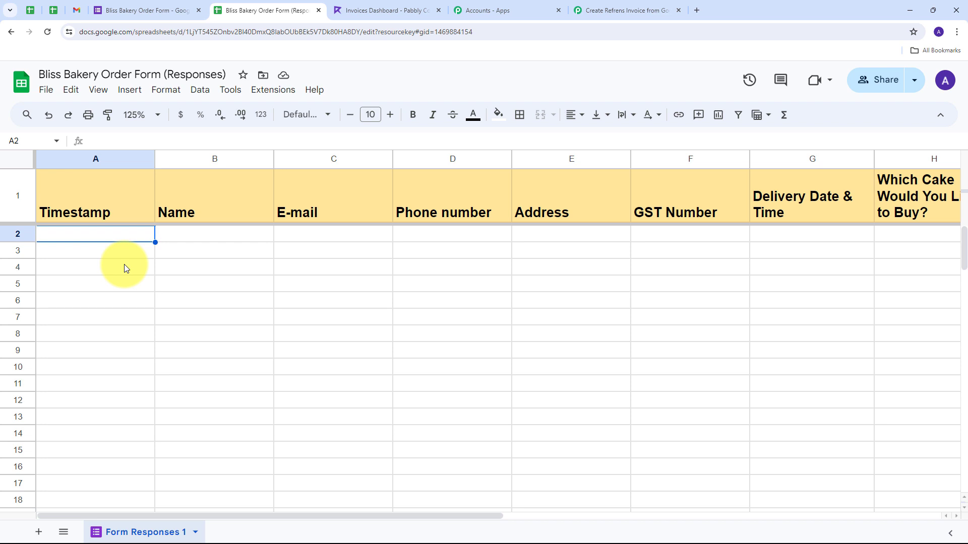
Step: Confirm the Pabbly trigger shows Waiting For Webhook Response, then return to the form editor
{"action": "left_click", "coordinate": [621, 10]}
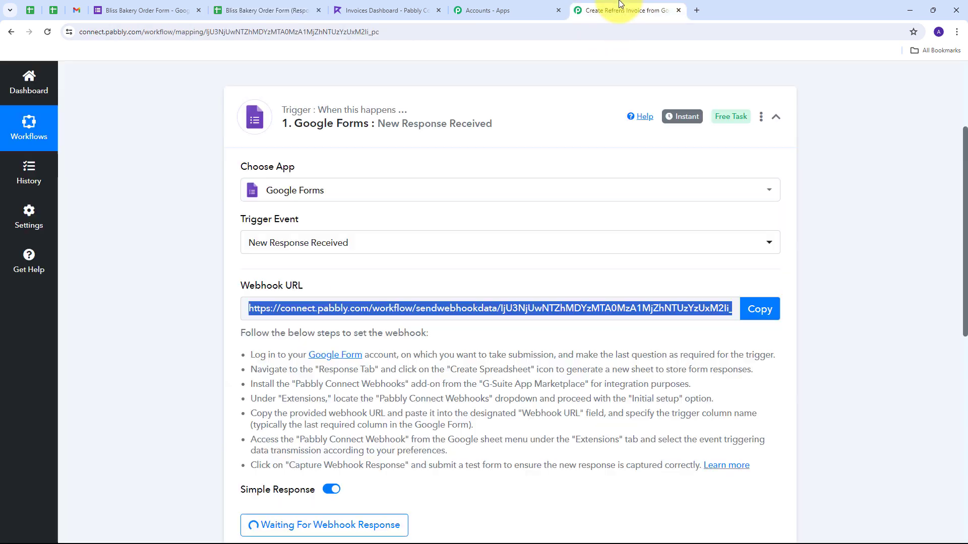
{"action": "scroll", "coordinate": [352, 298], "scroll_direction": "down", "scroll_amount": 4}
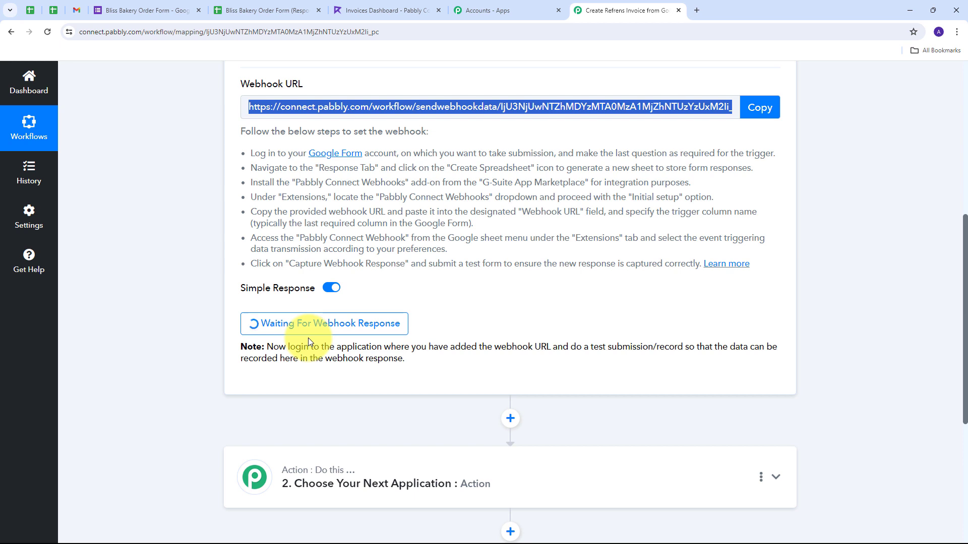
{"action": "left_click", "coordinate": [142, 10]}
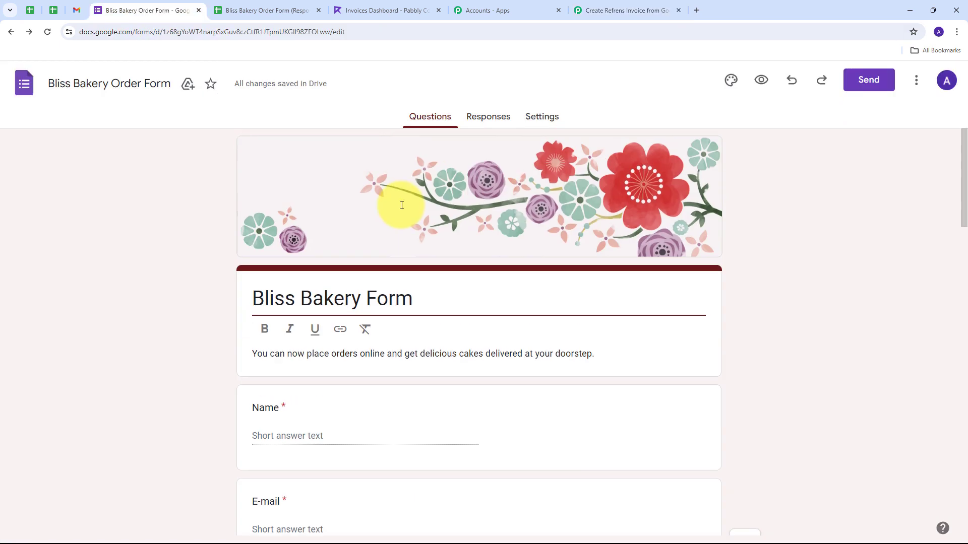
{"action": "scroll", "coordinate": [401, 205], "scroll_direction": "down", "scroll_amount": 3}
{"action": "scroll", "coordinate": [401, 221], "scroll_direction": "up", "scroll_amount": 1}
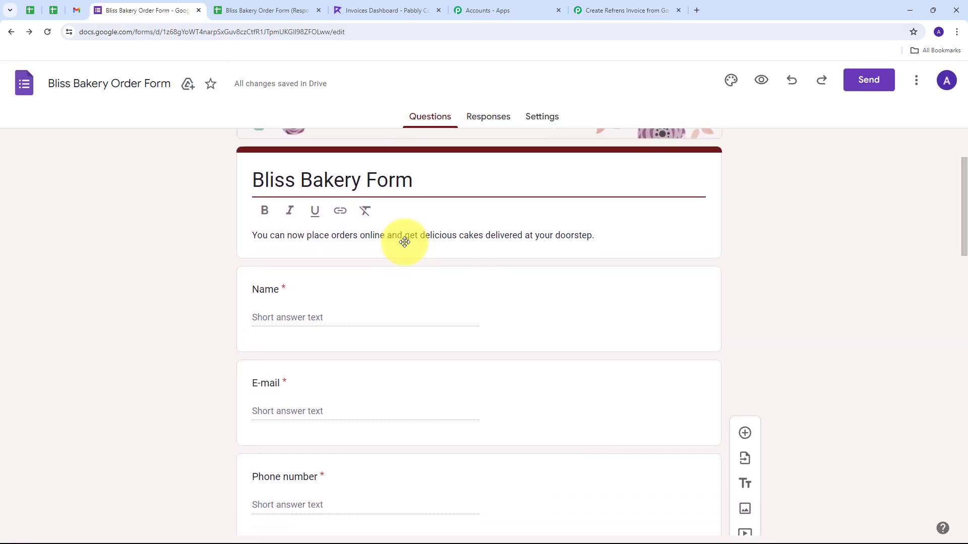
Step: Open the live form and enter the customer's name, e-mail, phone number and address
{"action": "left_click", "coordinate": [761, 80]}
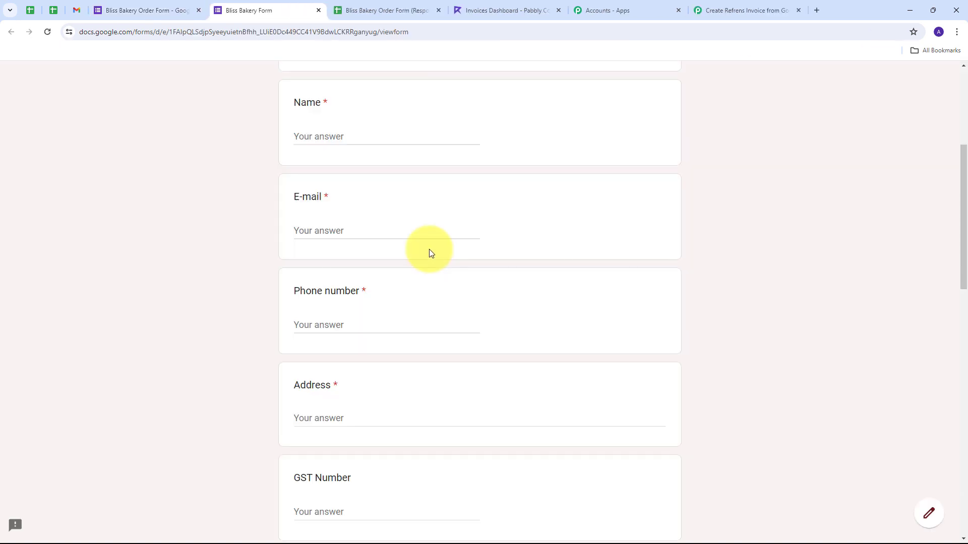
{"action": "left_click", "coordinate": [355, 138]}
{"action": "type", "text": "Demo User"}
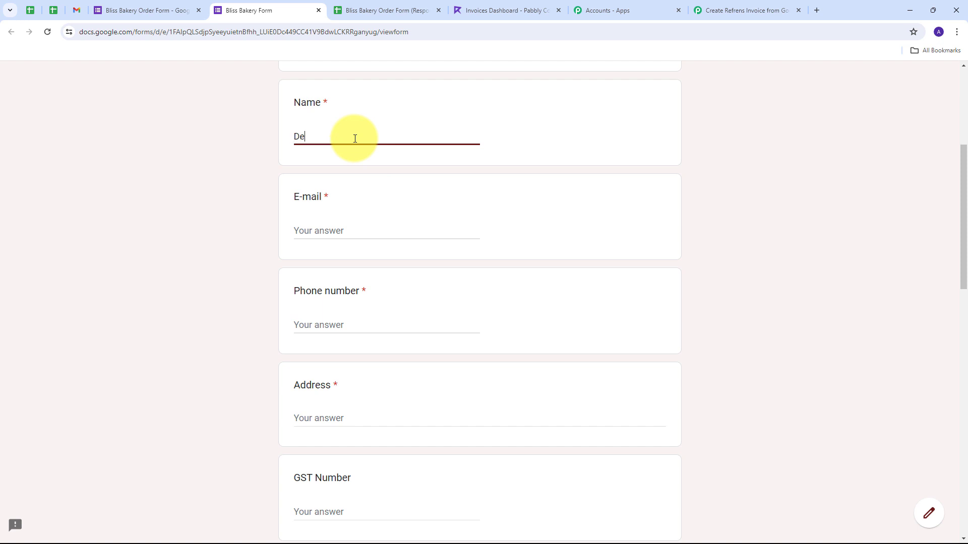
{"action": "left_click", "coordinate": [333, 236]}
{"action": "key", "text": "ctrl+v"}
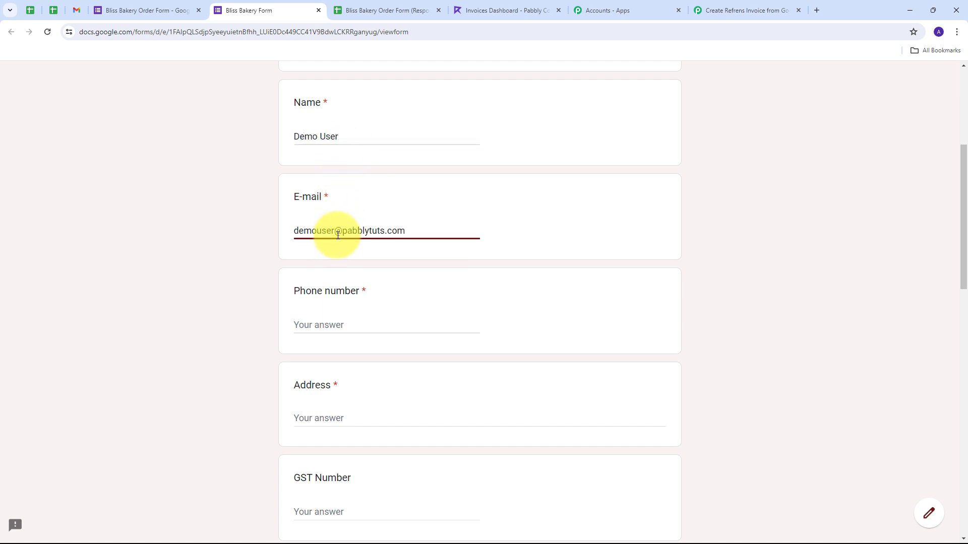
{"action": "left_click", "coordinate": [325, 324]}
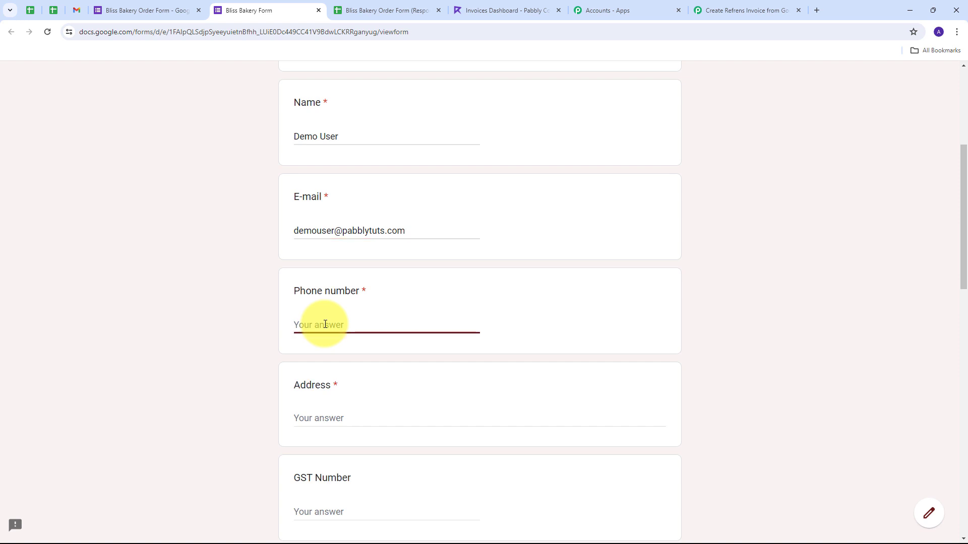
{"action": "key", "text": "ctrl+v"}
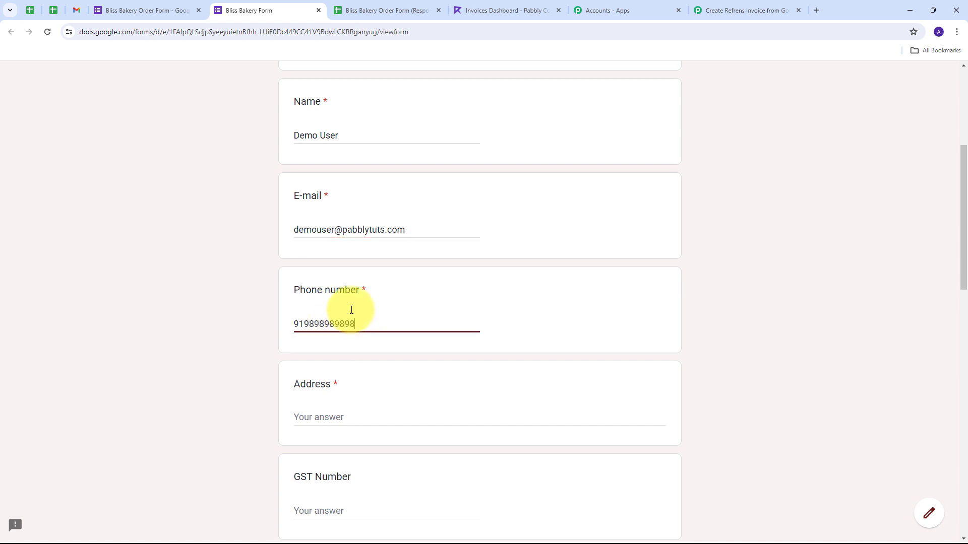
{"action": "scroll", "coordinate": [311, 317], "scroll_direction": "down", "scroll_amount": 2}
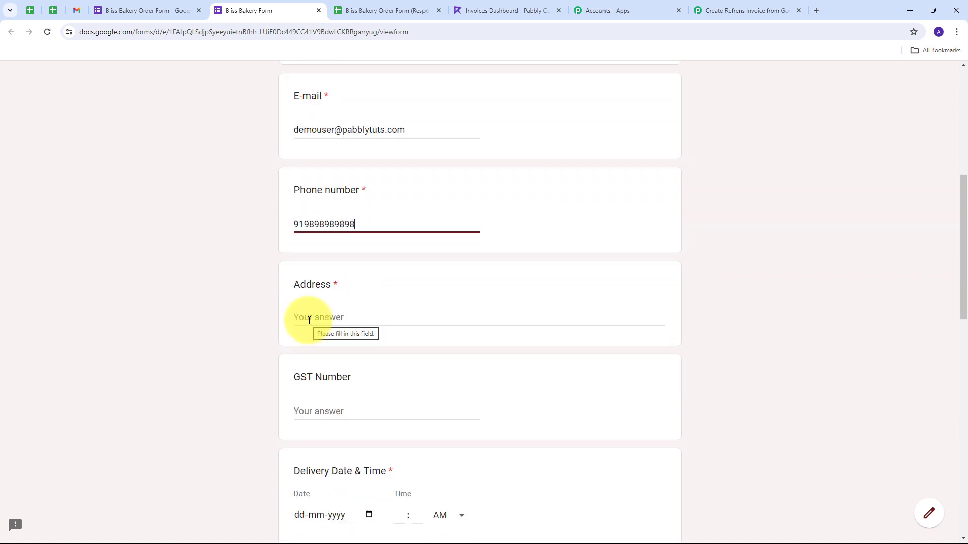
{"action": "left_click", "coordinate": [316, 319]}
{"action": "type", "text": "Old street, Bhopal"}
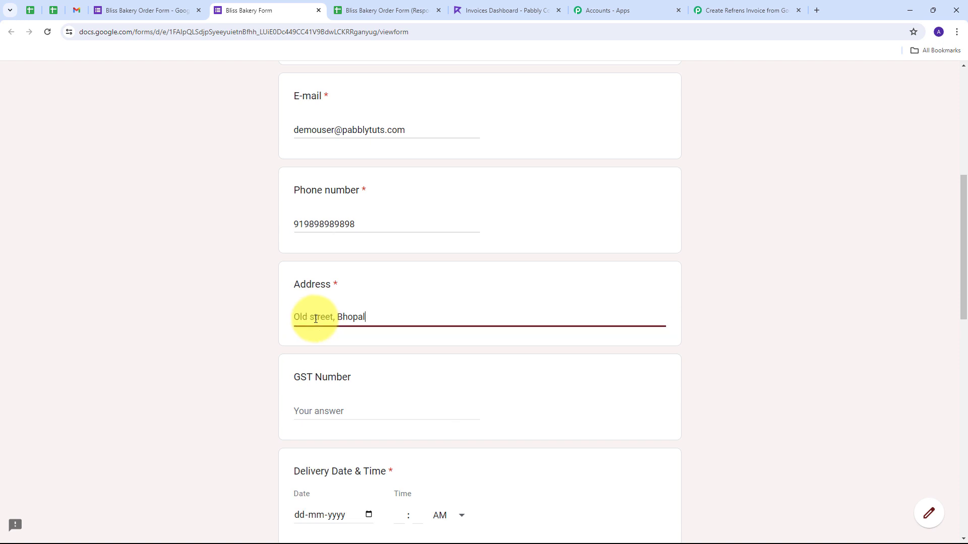
Step: Order 1 kg Chocolicious Chocolate Cake for delivery 24-05-2024 at 11:00 AM and submit
{"action": "scroll", "coordinate": [332, 310], "scroll_direction": "down", "scroll_amount": 2}
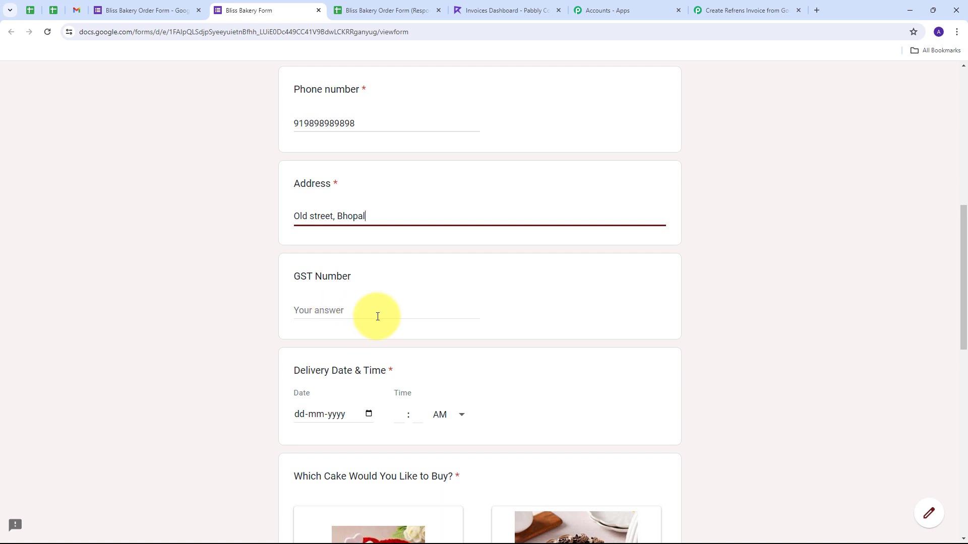
{"action": "scroll", "coordinate": [421, 277], "scroll_direction": "down", "scroll_amount": 5}
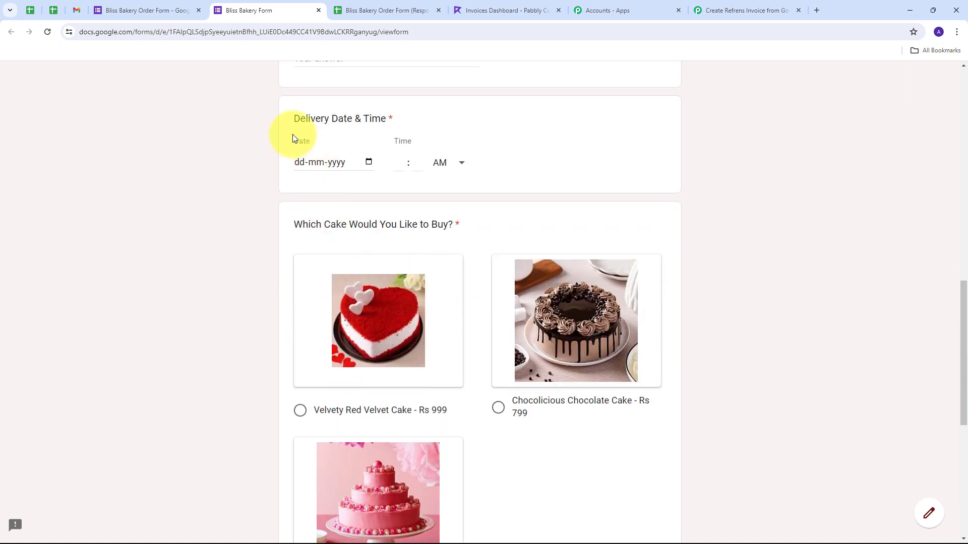
{"action": "scroll", "coordinate": [292, 134], "scroll_direction": "up", "scroll_amount": 1}
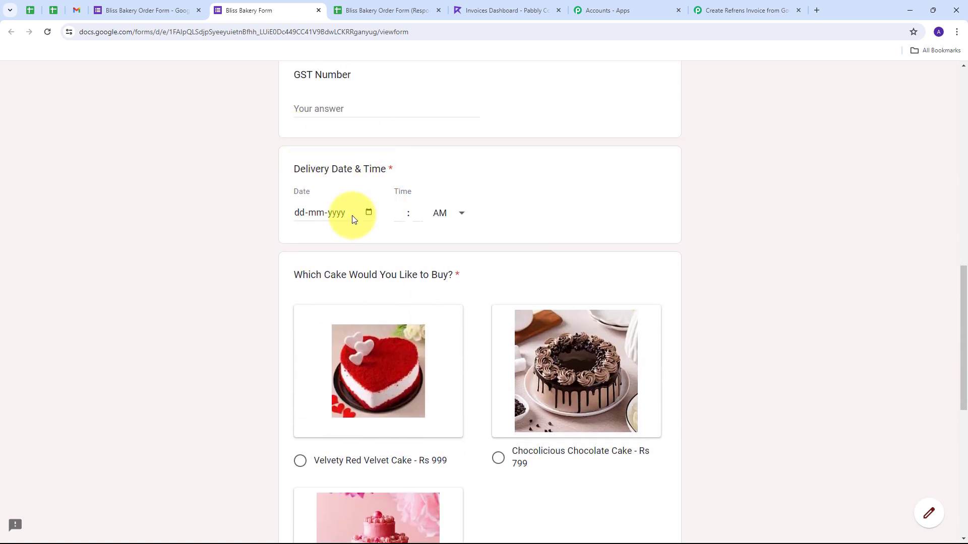
{"action": "left_click", "coordinate": [369, 212]}
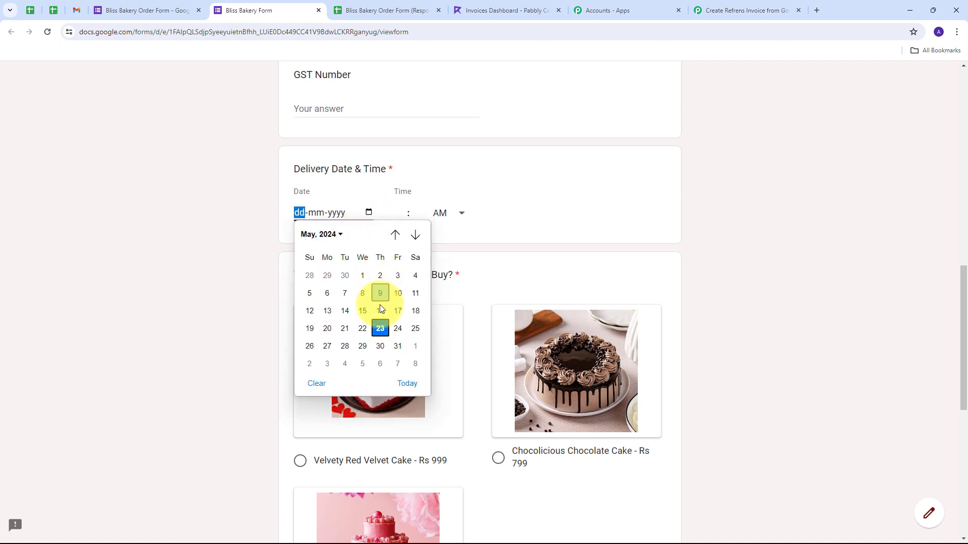
{"action": "left_click", "coordinate": [397, 329]}
{"action": "left_click", "coordinate": [400, 212]}
{"action": "type", "text": "11 : 00"}
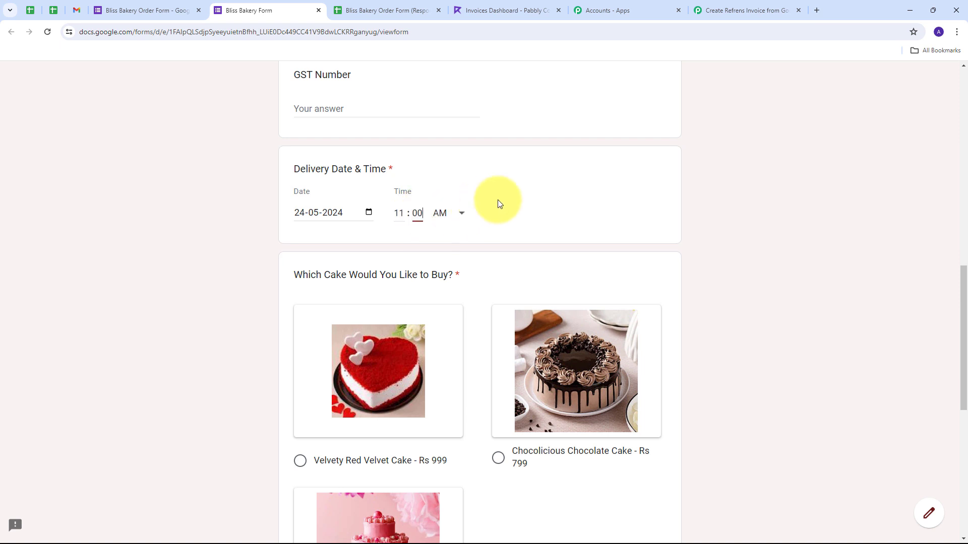
{"action": "scroll", "coordinate": [498, 201], "scroll_direction": "down", "scroll_amount": 3}
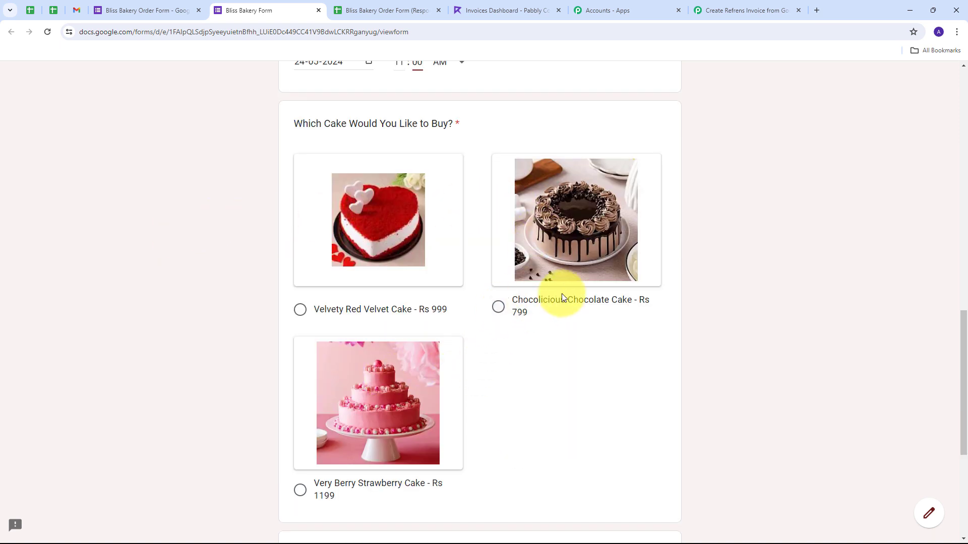
{"action": "left_click", "coordinate": [497, 307]}
{"action": "scroll", "coordinate": [649, 291], "scroll_direction": "down", "scroll_amount": 5}
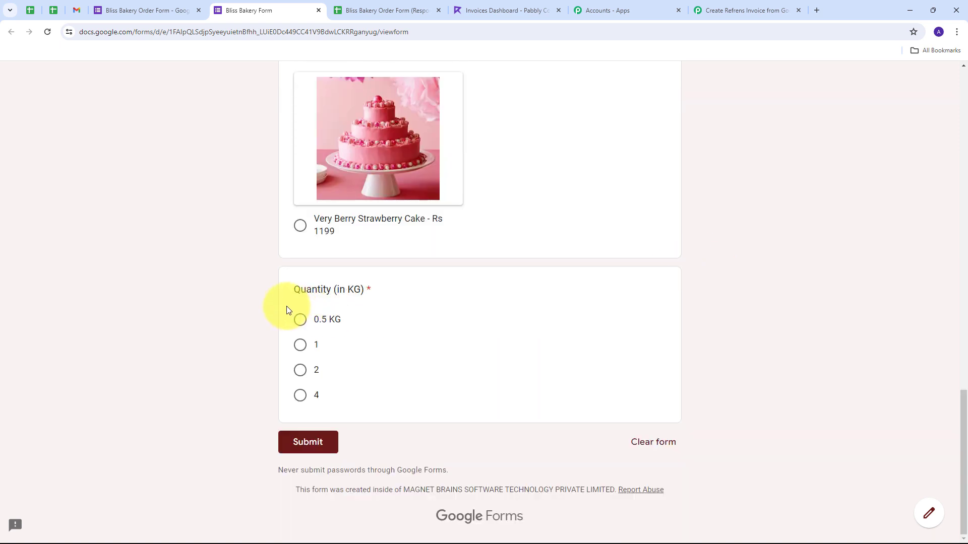
{"action": "left_click", "coordinate": [299, 346]}
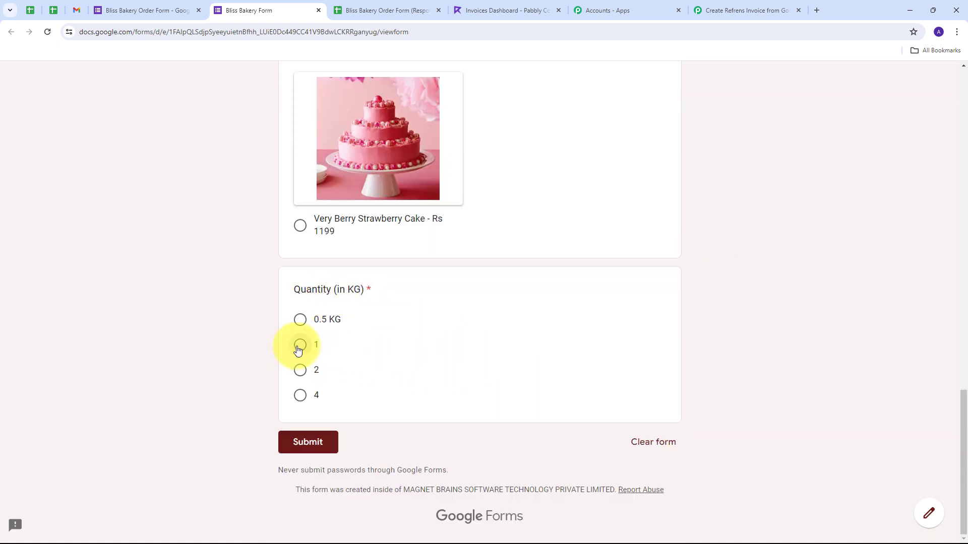
{"action": "left_click", "coordinate": [333, 443]}
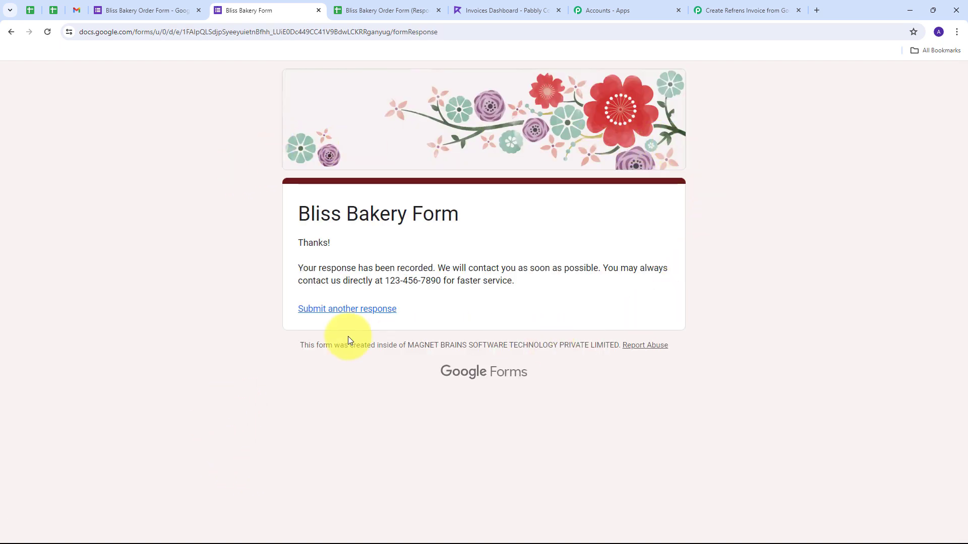
Step: Show the test order in Form Responses 1 and widen column C to fit the e-mail
{"action": "left_click", "coordinate": [388, 10]}
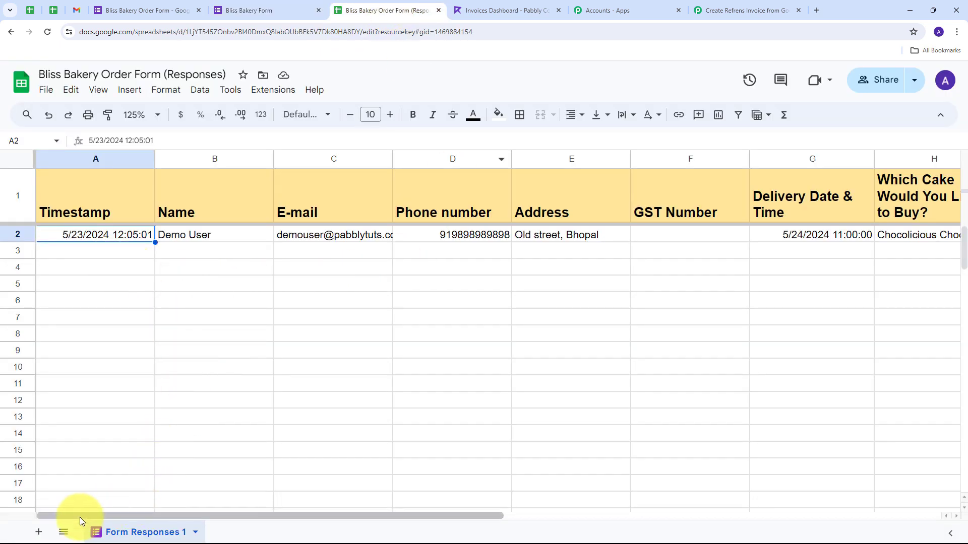
{"action": "mouse_move", "coordinate": [76, 518]}
{"action": "left_mouse_down"}
{"action": "mouse_move", "coordinate": [211, 534]}
{"action": "mouse_move", "coordinate": [368, 535]}
{"action": "mouse_move", "coordinate": [86, 534]}
{"action": "left_mouse_up"}
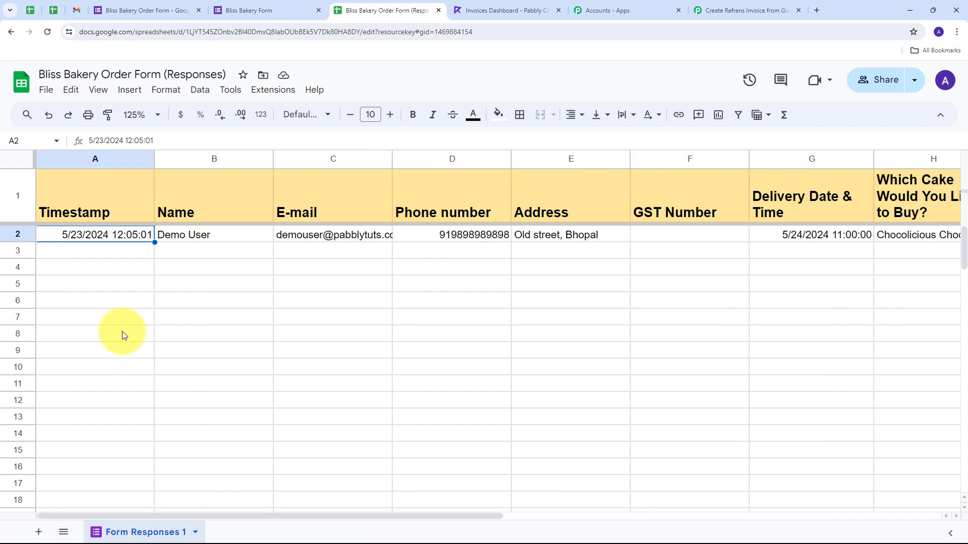
{"action": "left_click_drag", "start_coordinate": [393, 157], "coordinate": [422, 158]}
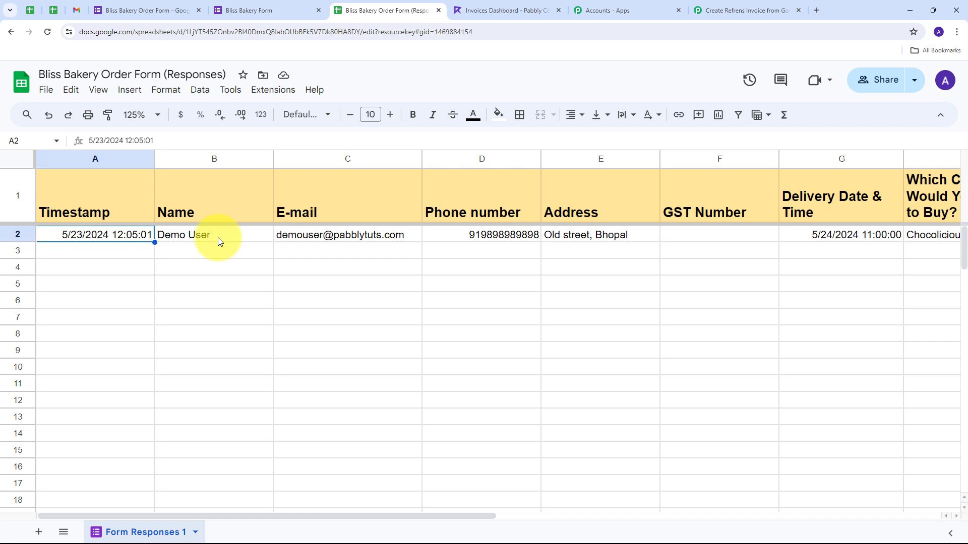
Step: Back in the Pabbly Connect workflow, point out the captured cake choice 'Chocolicious Chocolate Cake - Rs 799'
{"action": "left_click", "coordinate": [707, 12]}
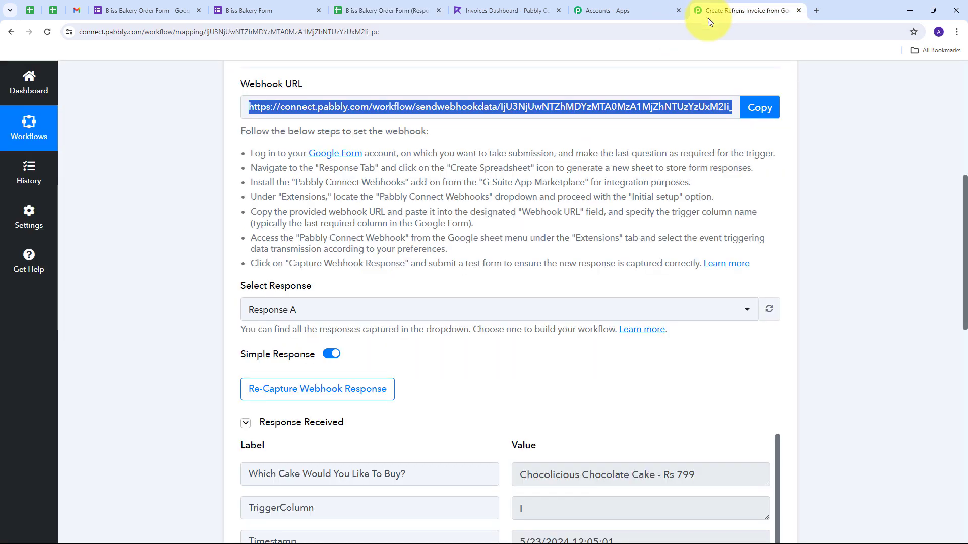
{"action": "scroll", "coordinate": [838, 262], "scroll_direction": "down", "scroll_amount": 3}
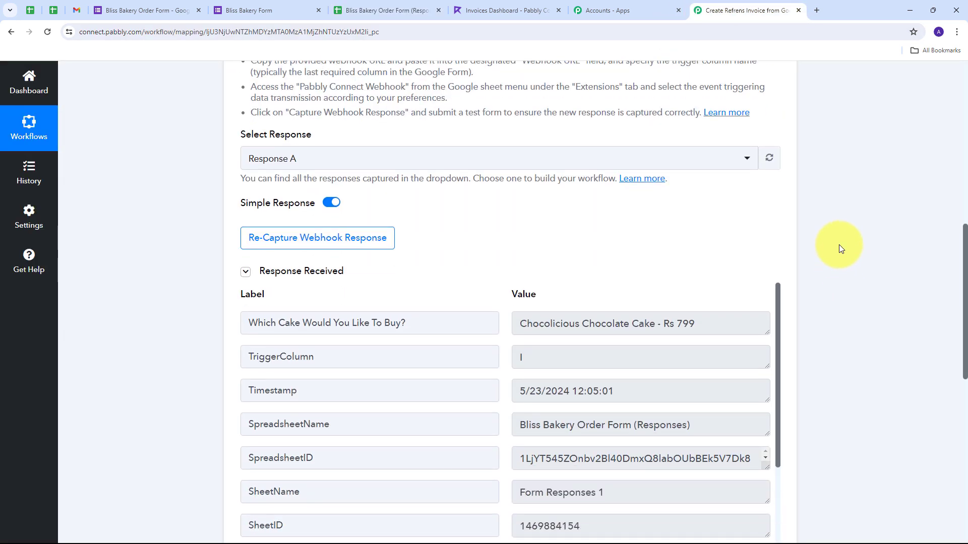
{"action": "scroll", "coordinate": [838, 248], "scroll_direction": "down", "scroll_amount": 2}
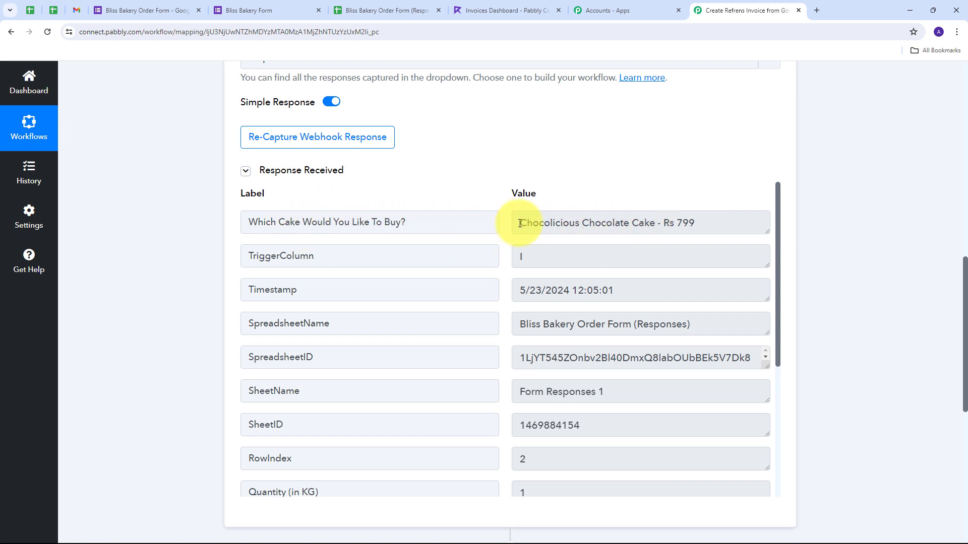
{"action": "left_click_drag", "start_coordinate": [519, 224], "coordinate": [698, 222]}
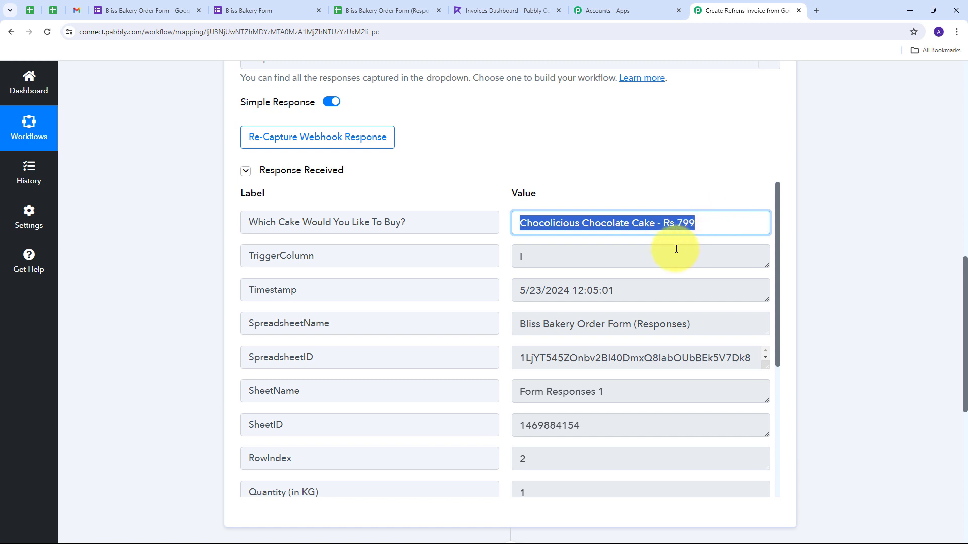
Step: Point out the captured name, phone, e-mail, delivery date and address, then the cake choice again
{"action": "scroll", "coordinate": [622, 250], "scroll_direction": "down", "scroll_amount": 5}
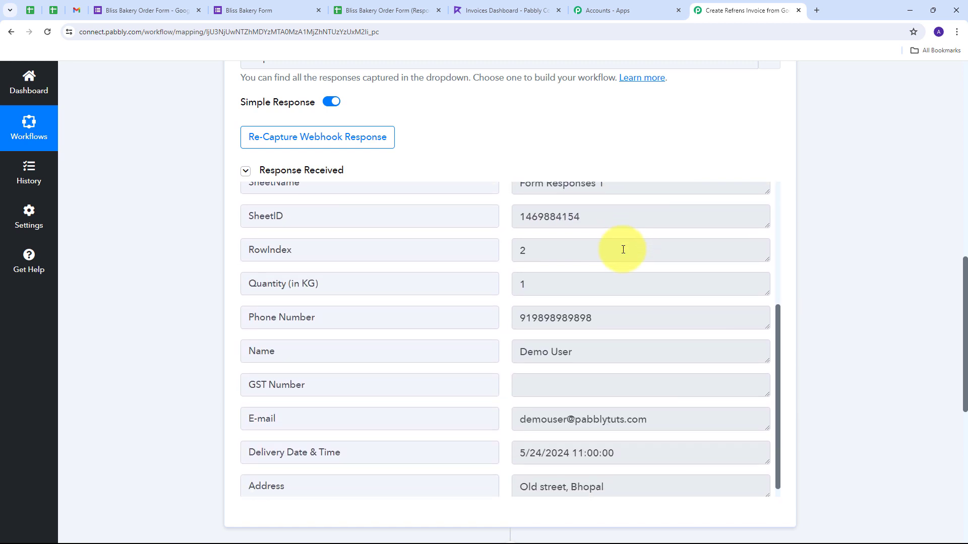
{"action": "left_click", "coordinate": [614, 343]}
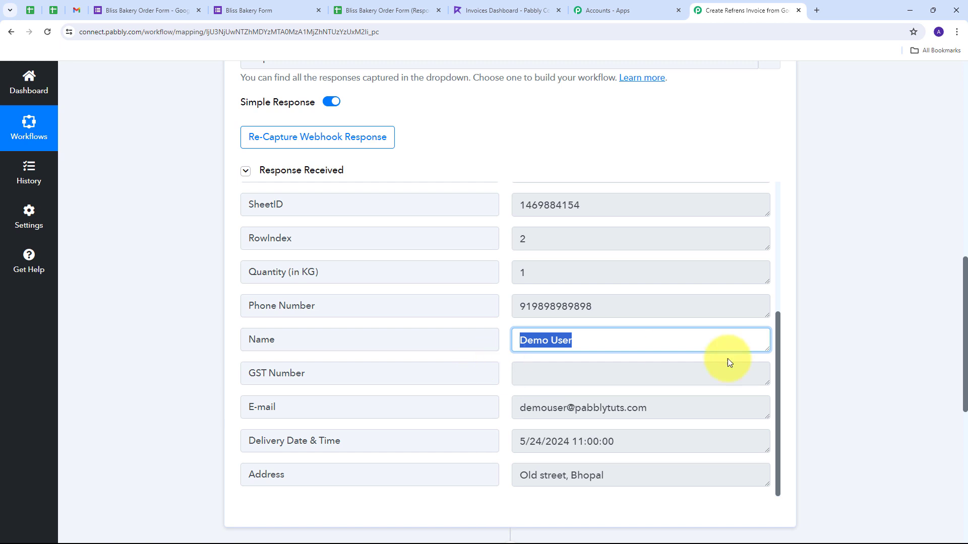
{"action": "left_click_drag", "start_coordinate": [655, 309], "coordinate": [453, 317]}
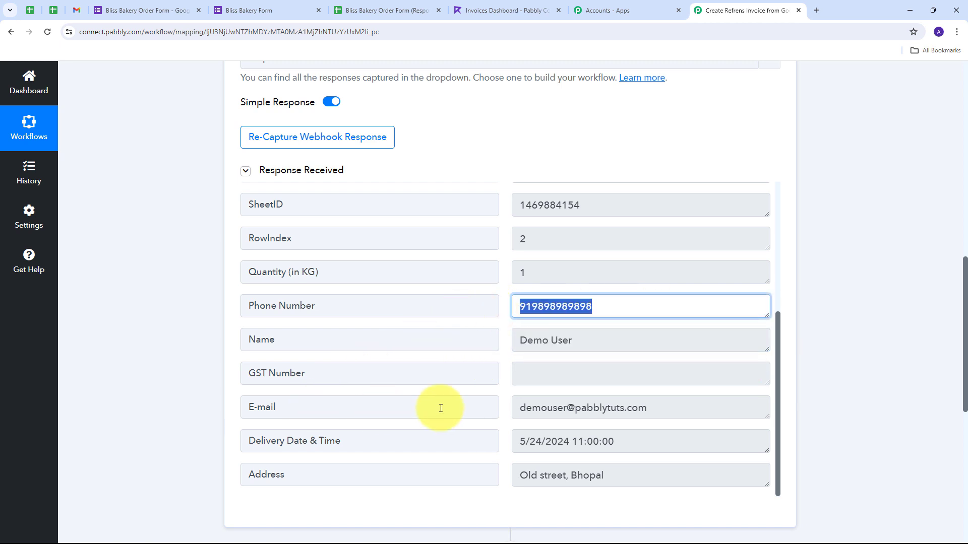
{"action": "left_click", "coordinate": [673, 408]}
{"action": "left_click", "coordinate": [489, 408]}
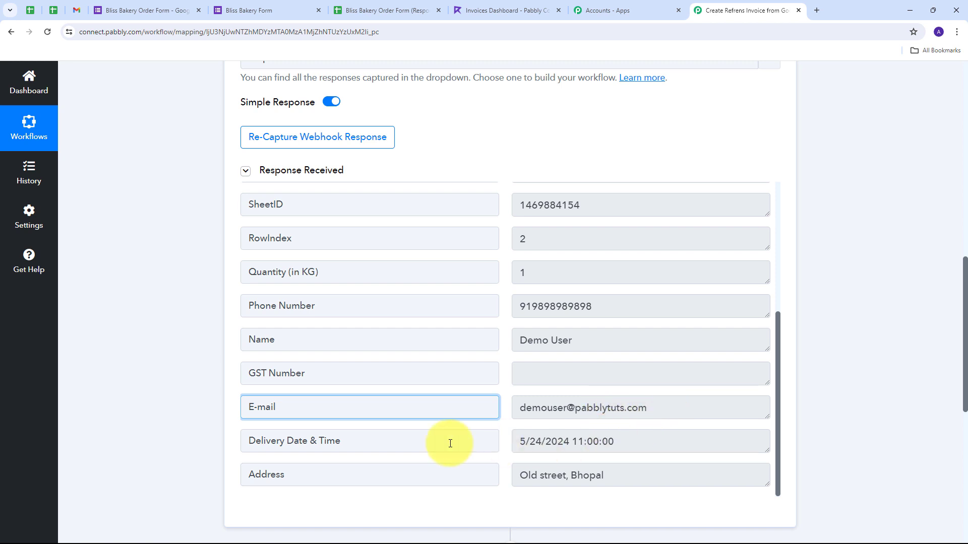
{"action": "left_click_drag", "start_coordinate": [640, 443], "coordinate": [441, 448]}
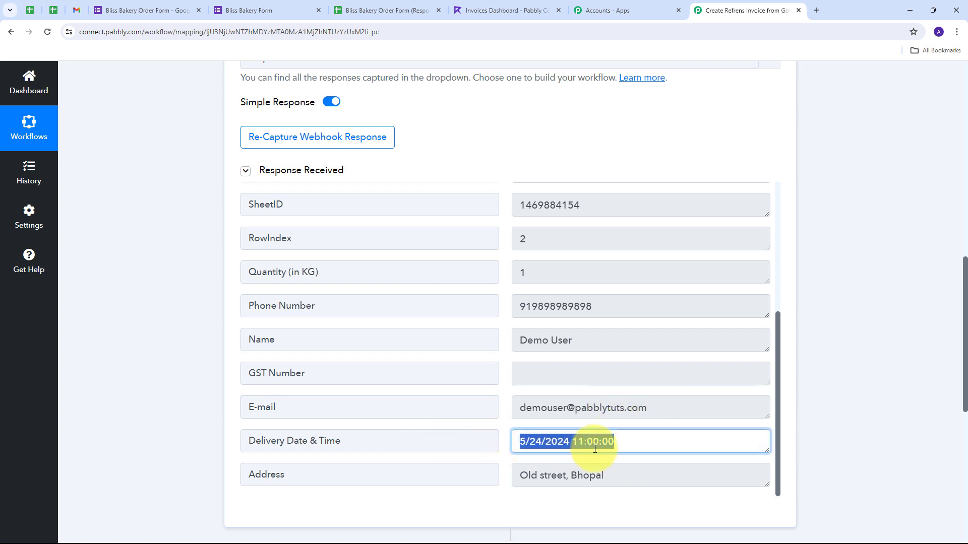
{"action": "left_click_drag", "start_coordinate": [625, 495], "coordinate": [499, 485]}
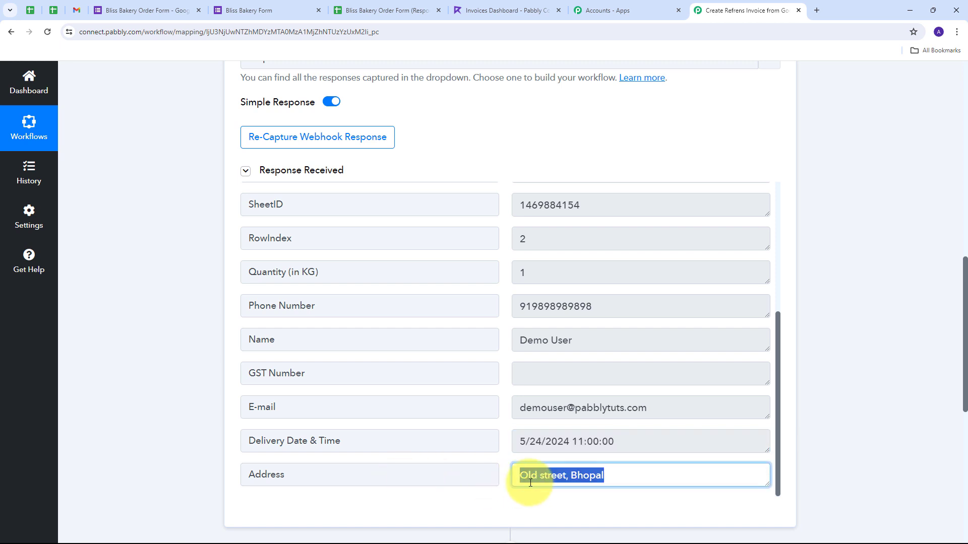
{"action": "scroll", "coordinate": [612, 382], "scroll_direction": "up", "scroll_amount": 5}
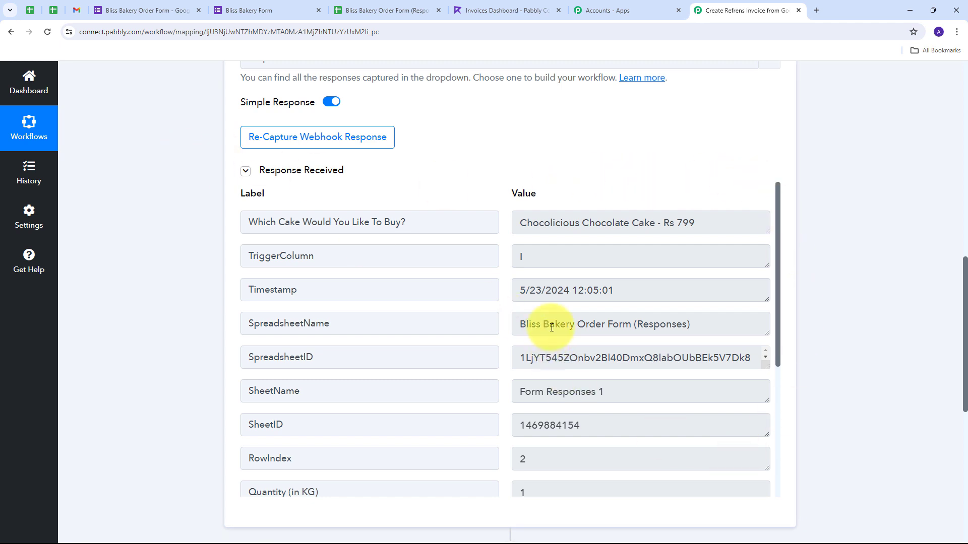
{"action": "scroll", "coordinate": [551, 328], "scroll_direction": "down", "scroll_amount": 4}
{"action": "scroll", "coordinate": [555, 388], "scroll_direction": "up", "scroll_amount": 4}
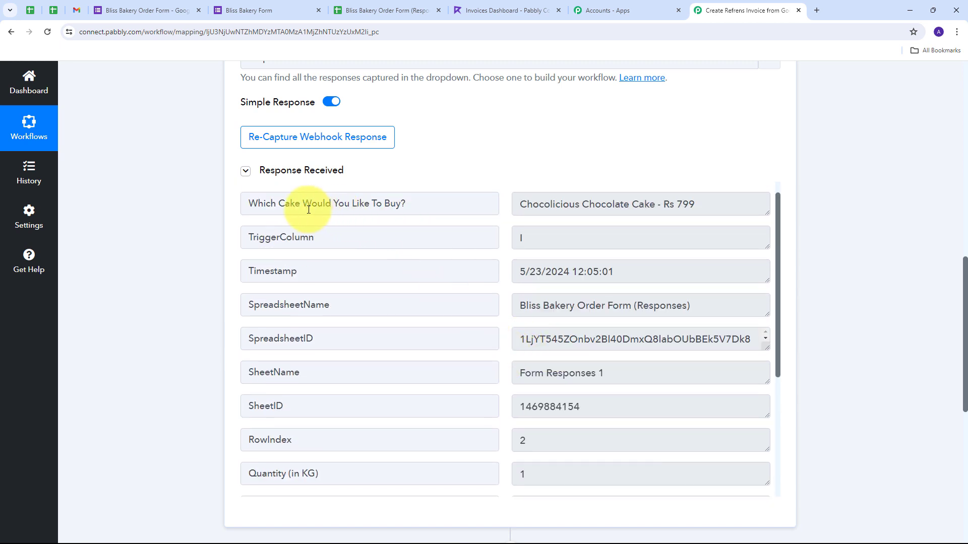
{"action": "left_click_drag", "start_coordinate": [520, 204], "coordinate": [707, 205]}
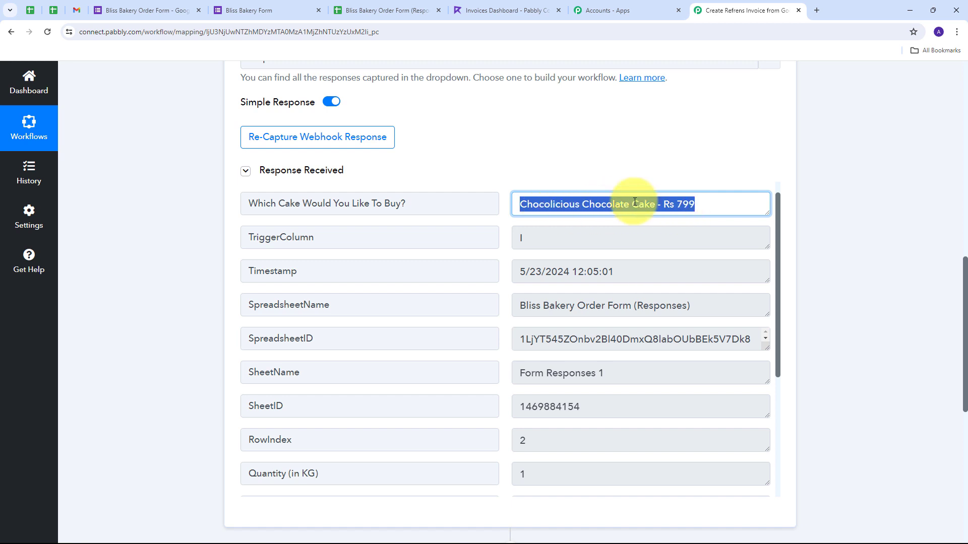
{"action": "scroll", "coordinate": [872, 213], "scroll_direction": "down", "scroll_amount": 5}
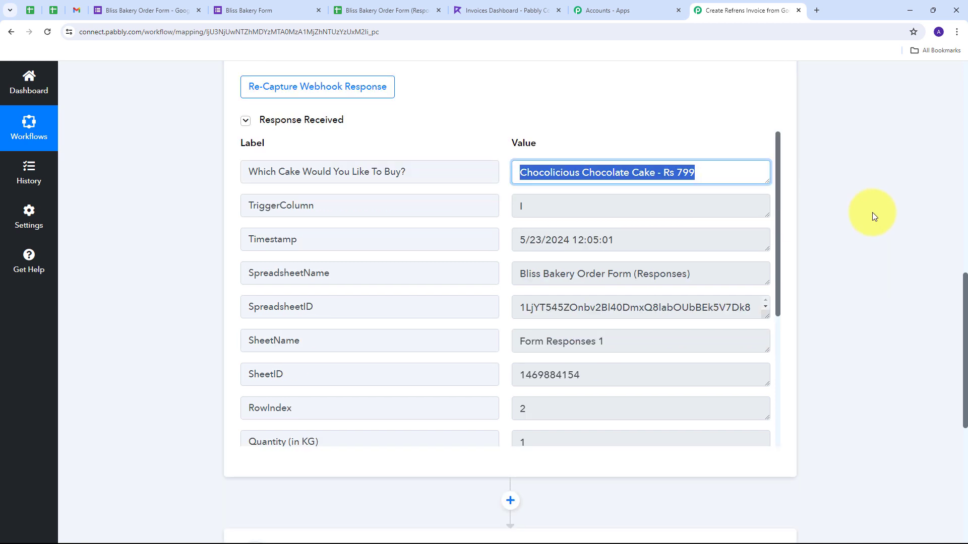
Step: Set the next action step to Text Formatter (Pabbly) with the Split Text event
{"action": "scroll", "coordinate": [852, 292], "scroll_direction": "down", "scroll_amount": 1}
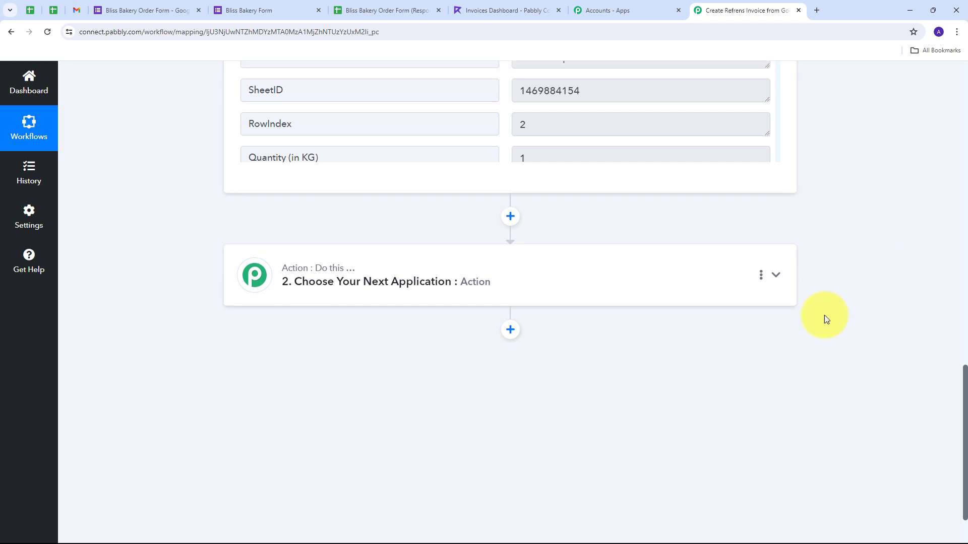
{"action": "left_click", "coordinate": [594, 261]}
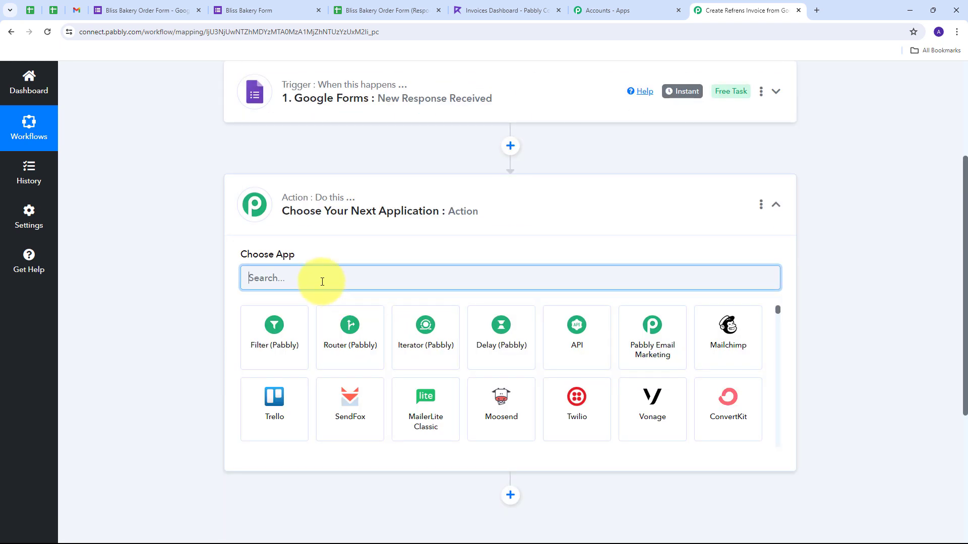
{"action": "type", "text": "tex"}
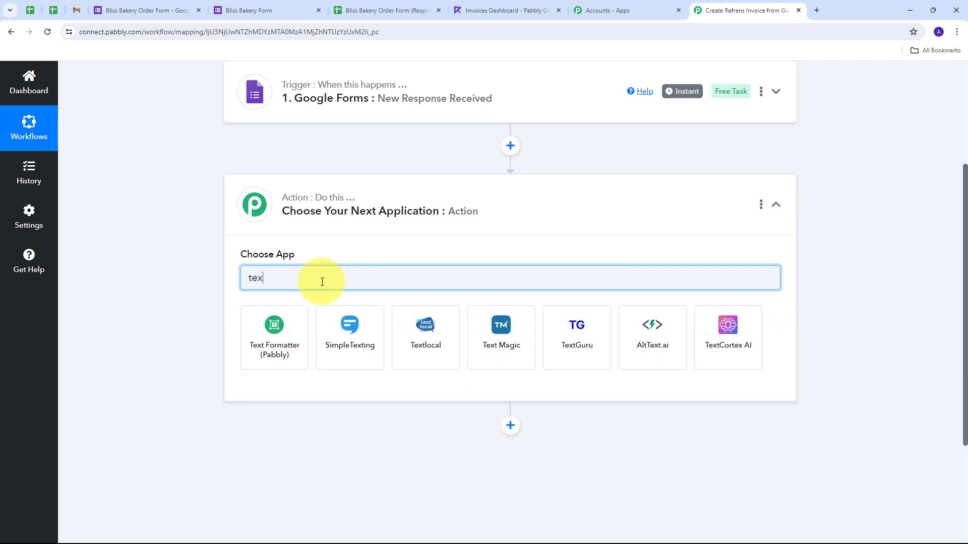
{"action": "type", "text": "t"}
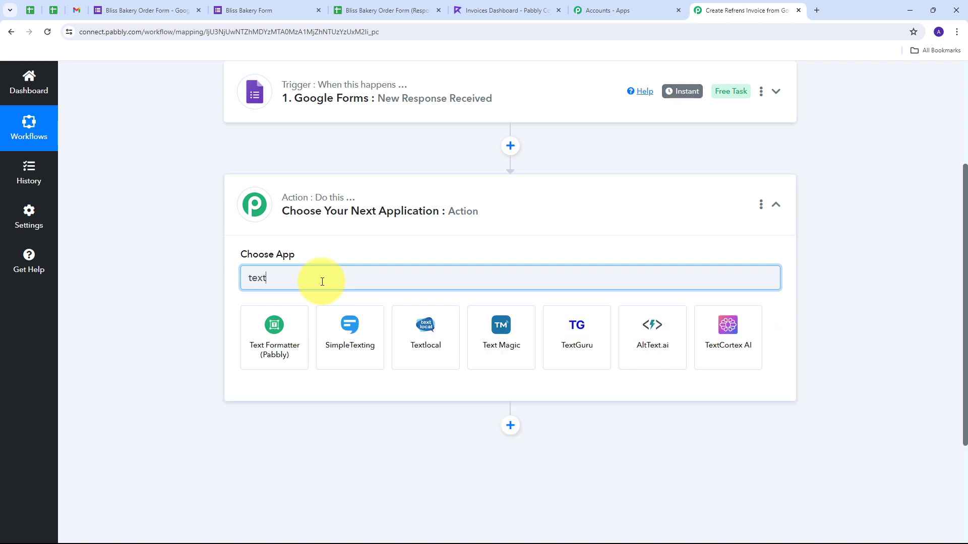
{"action": "left_click", "coordinate": [272, 342]}
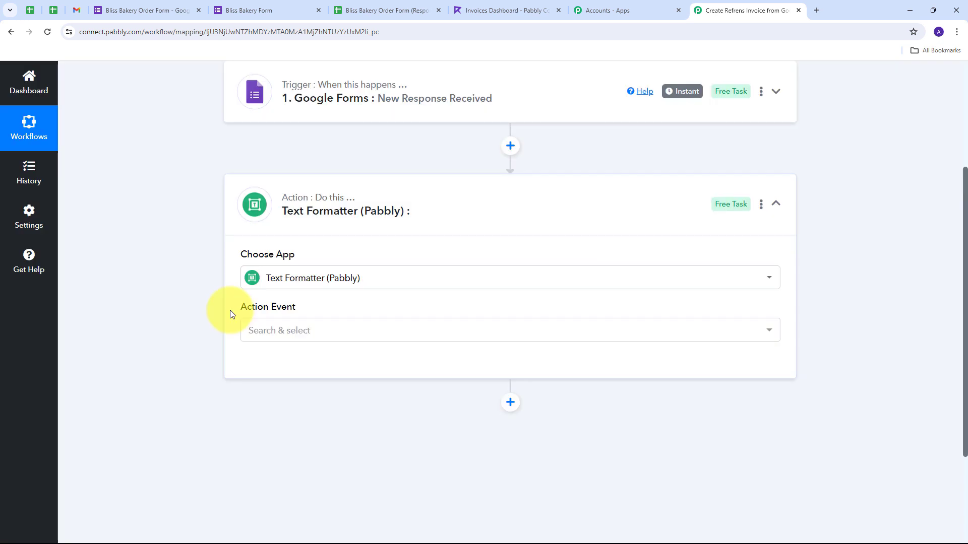
{"action": "left_click", "coordinate": [462, 331]}
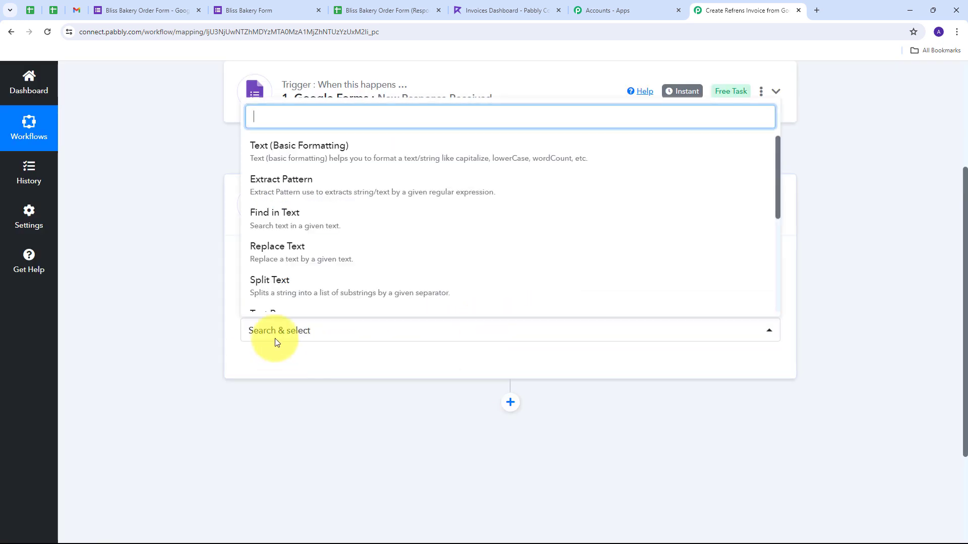
{"action": "left_click", "coordinate": [276, 286]}
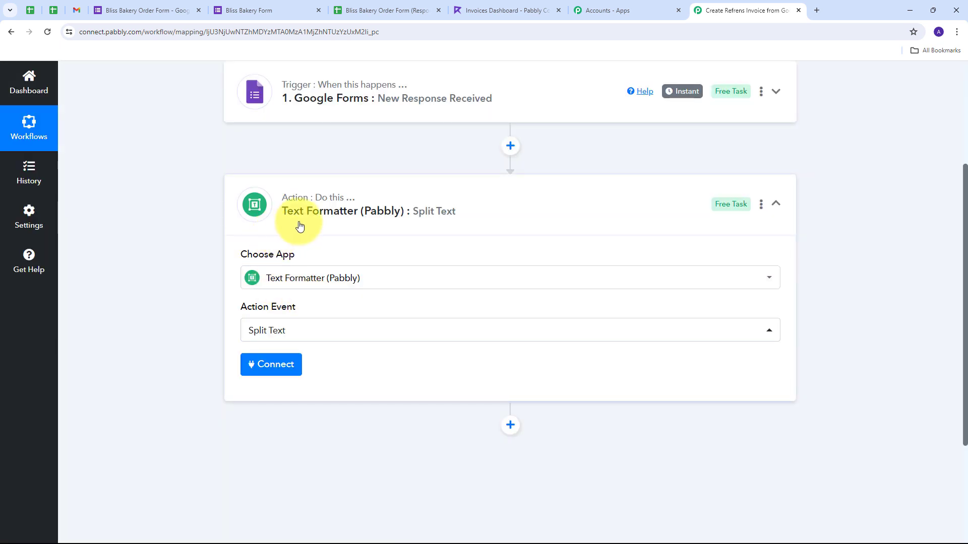
Step: Connect Split Text and map the Google Forms cake choice answer into Text to Split
{"action": "left_click", "coordinate": [274, 371]}
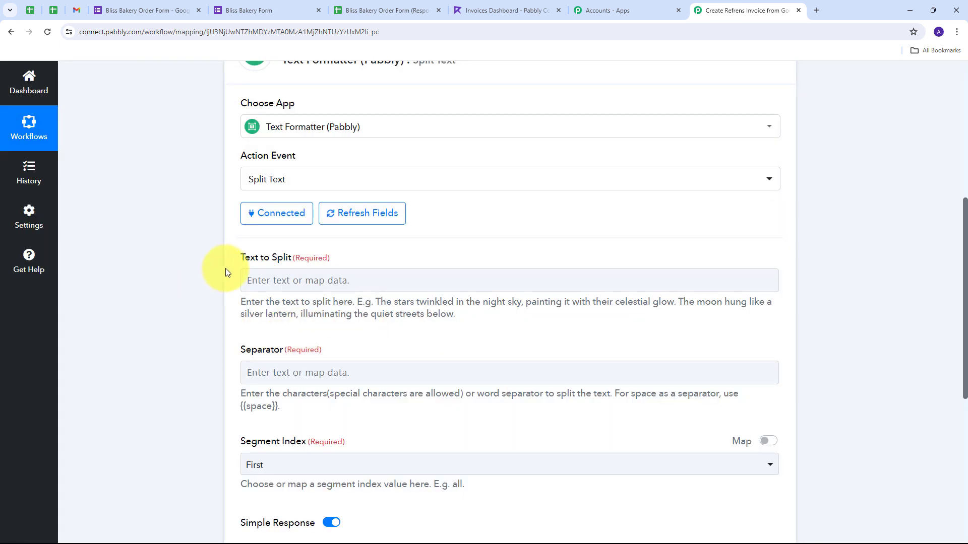
{"action": "left_click", "coordinate": [276, 281]}
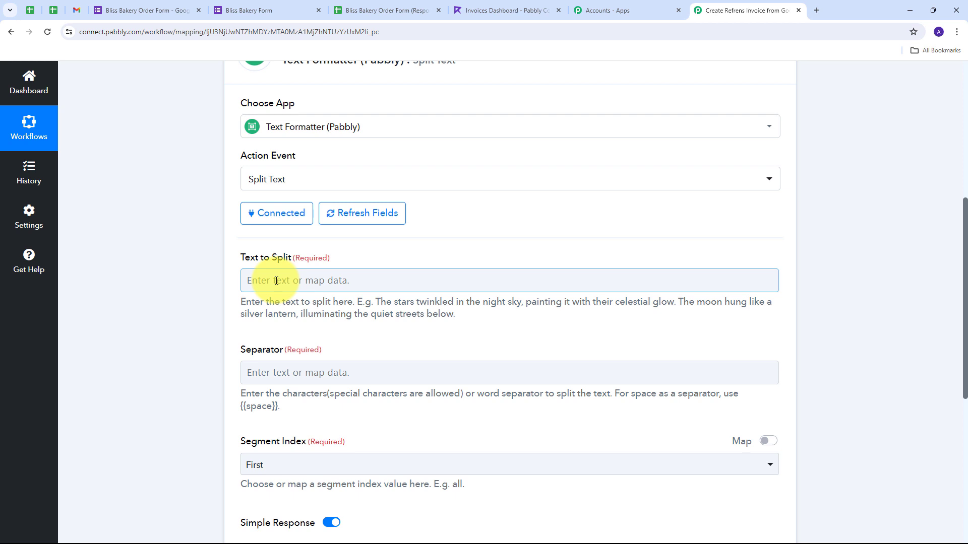
{"action": "left_click", "coordinate": [276, 281]}
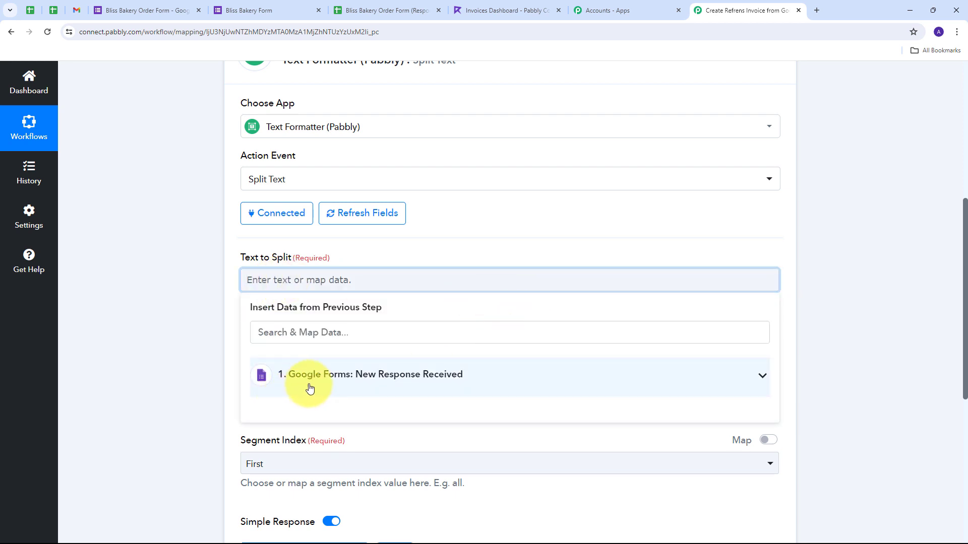
{"action": "left_click", "coordinate": [423, 376]}
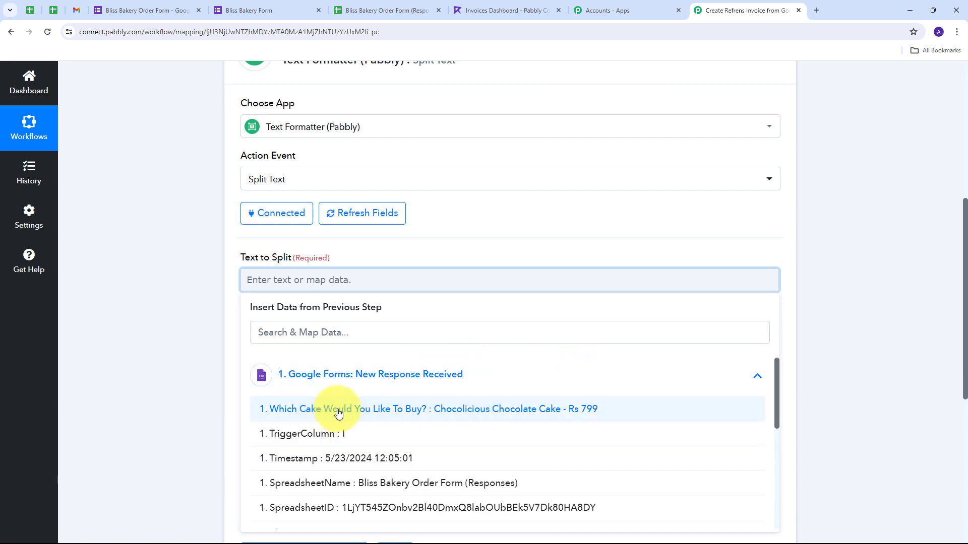
{"action": "left_click", "coordinate": [480, 413]}
{"action": "left_click", "coordinate": [493, 237]}
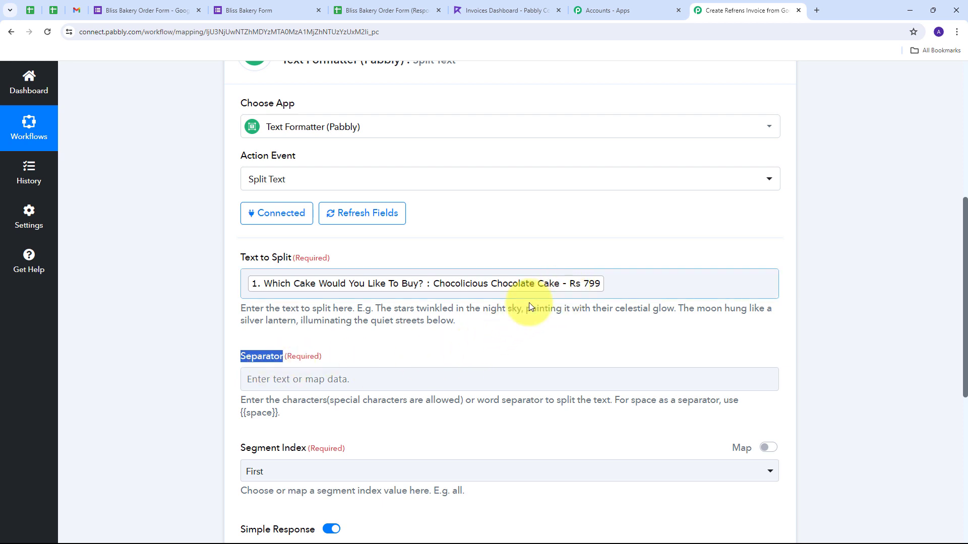
Step: Use '-' as the separator and All as the segment index, then save and send a test request
{"action": "left_click", "coordinate": [307, 386]}
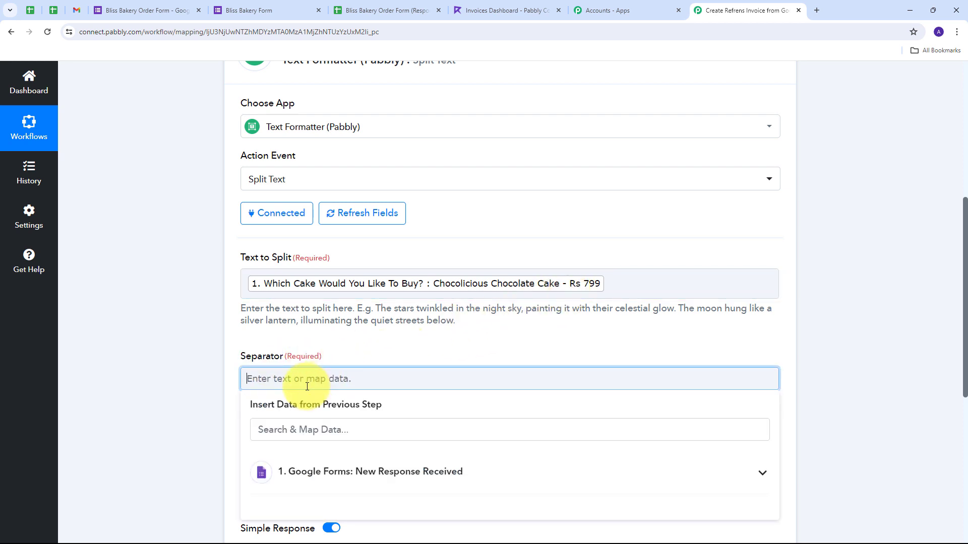
{"action": "type", "text": "-"}
{"action": "left_click", "coordinate": [388, 350]}
{"action": "scroll", "coordinate": [417, 335], "scroll_direction": "down", "scroll_amount": 2}
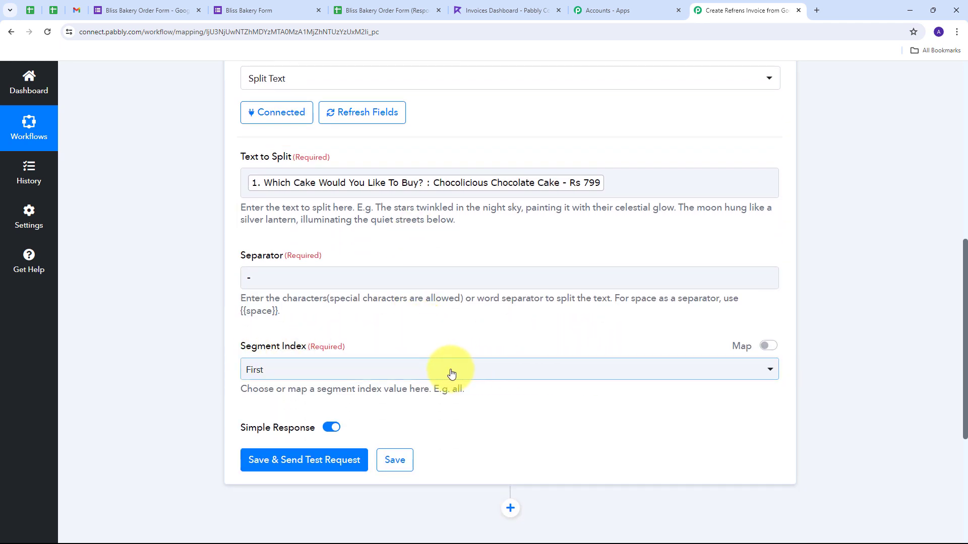
{"action": "left_click", "coordinate": [434, 372]}
{"action": "scroll", "coordinate": [304, 470], "scroll_direction": "down", "scroll_amount": 2}
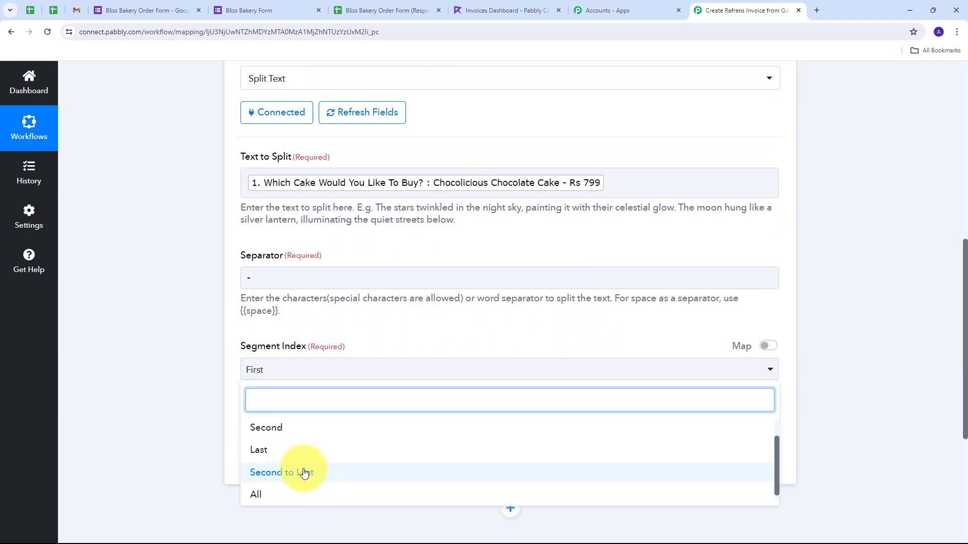
{"action": "left_click", "coordinate": [274, 491]}
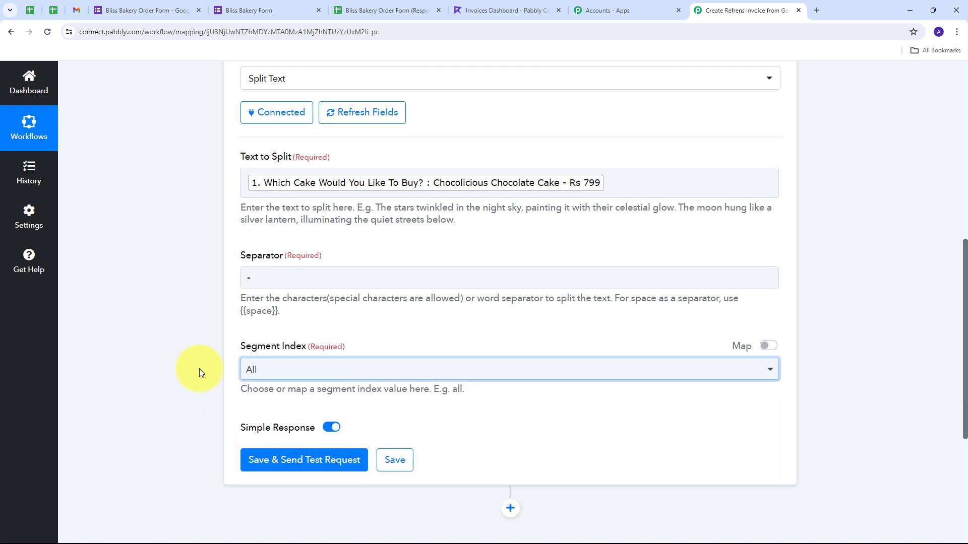
{"action": "left_click", "coordinate": [298, 460]}
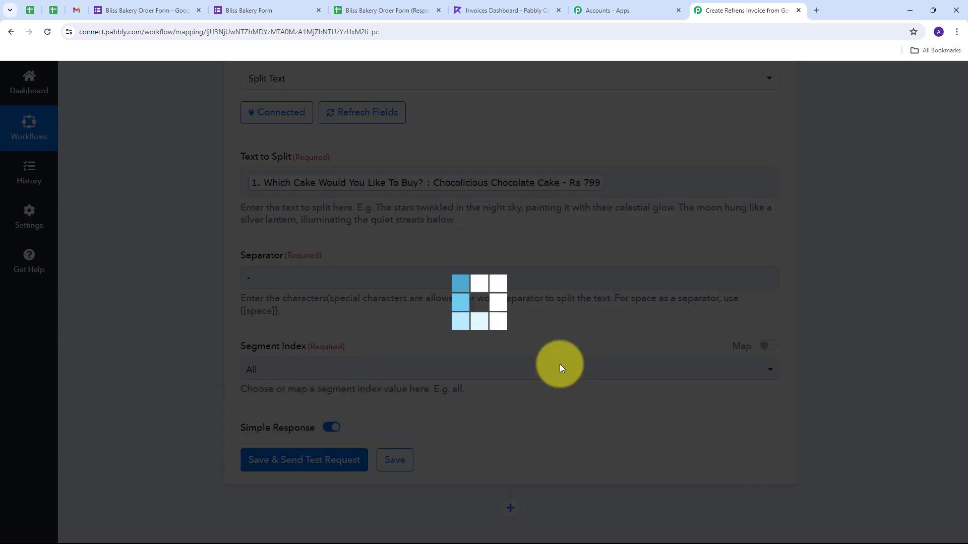
Step: Point out the split results: Result 0 'Chocolicious Chocolate Cake' and Result 1 'Rs 799'
{"action": "scroll", "coordinate": [627, 284], "scroll_direction": "down", "scroll_amount": 1}
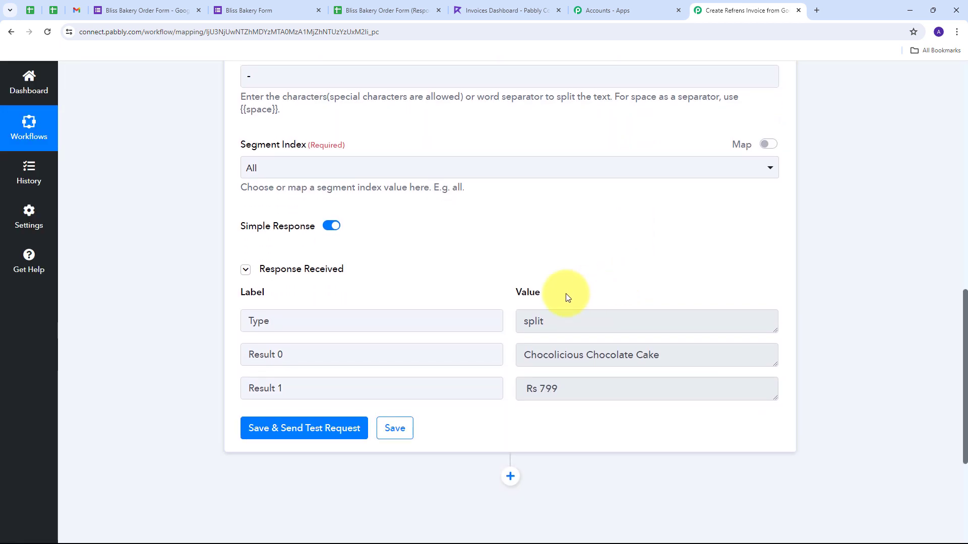
{"action": "double_click", "coordinate": [536, 326]}
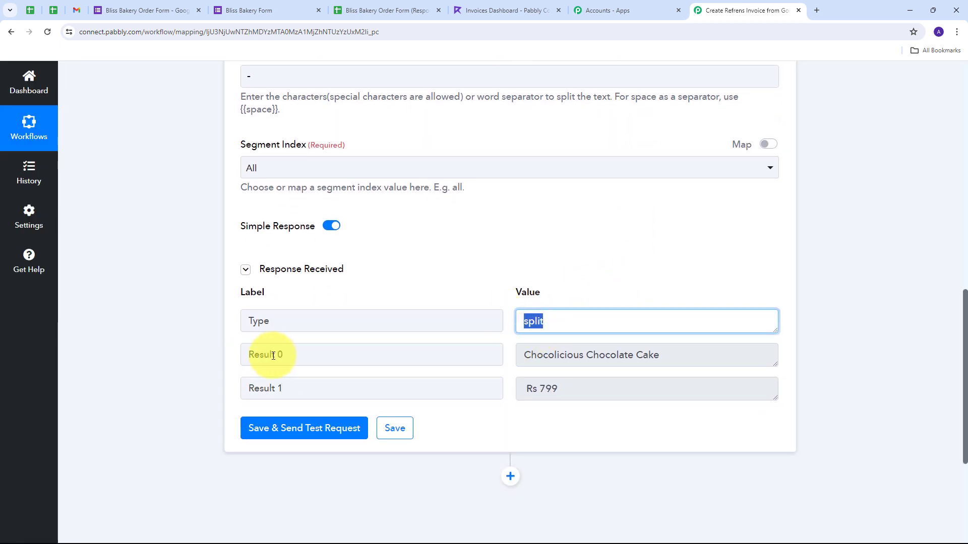
{"action": "left_click", "coordinate": [674, 355]}
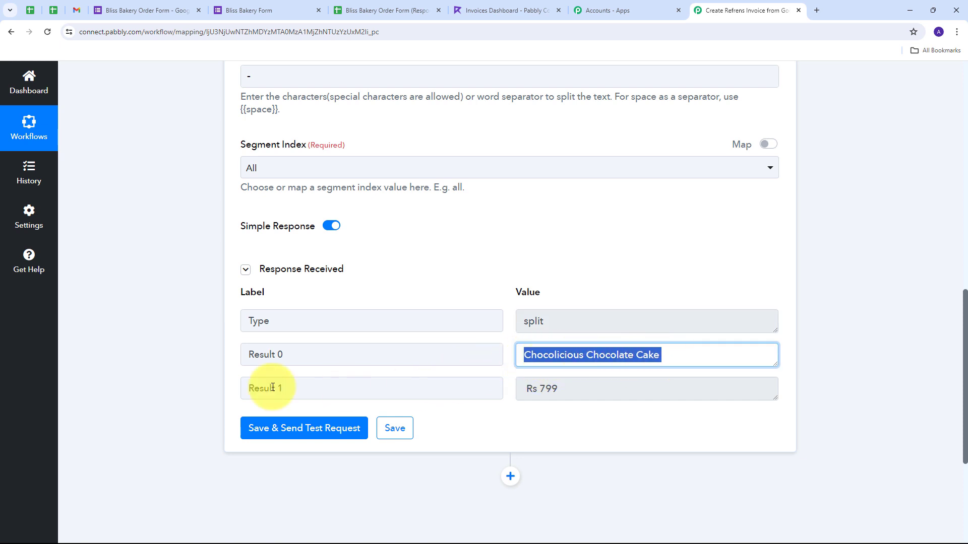
{"action": "left_click", "coordinate": [519, 395]}
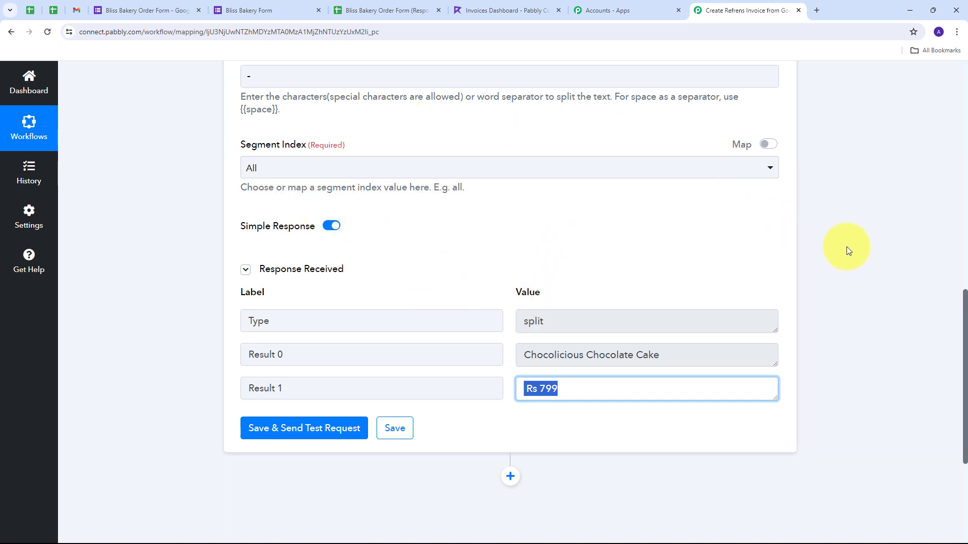
{"action": "scroll", "coordinate": [825, 228], "scroll_direction": "down", "scroll_amount": 4}
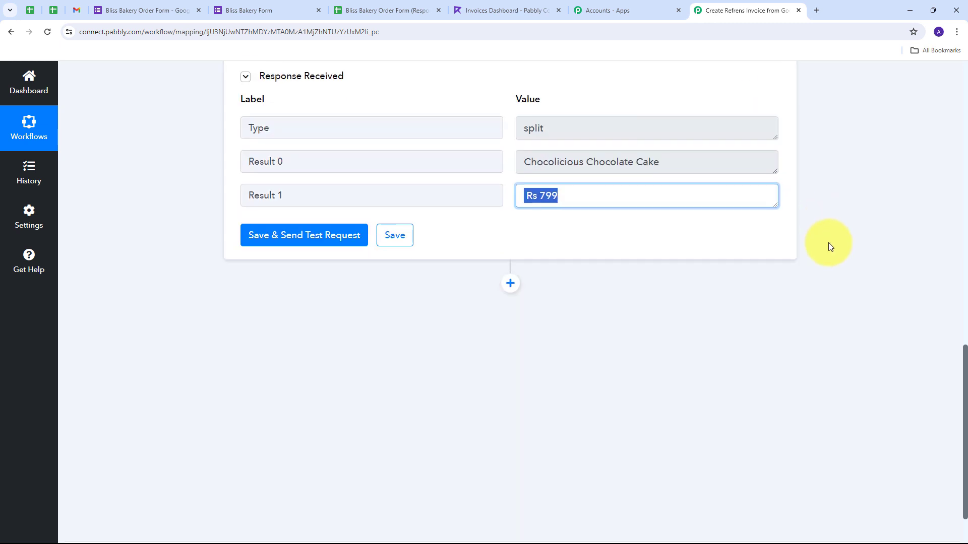
Step: Add a new step after the split using Refrens with the Create Invoice action event
{"action": "left_click", "coordinate": [510, 277]}
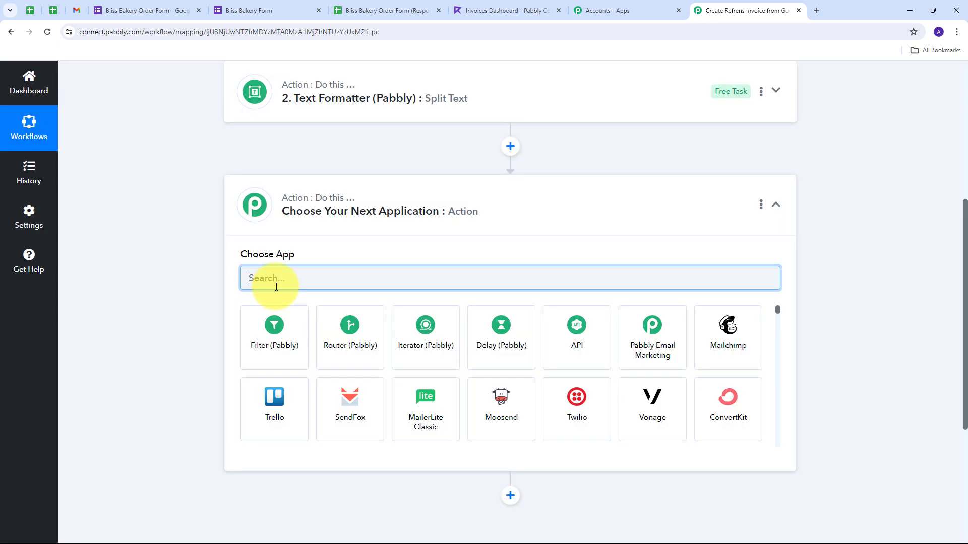
{"action": "type", "text": "refrens"}
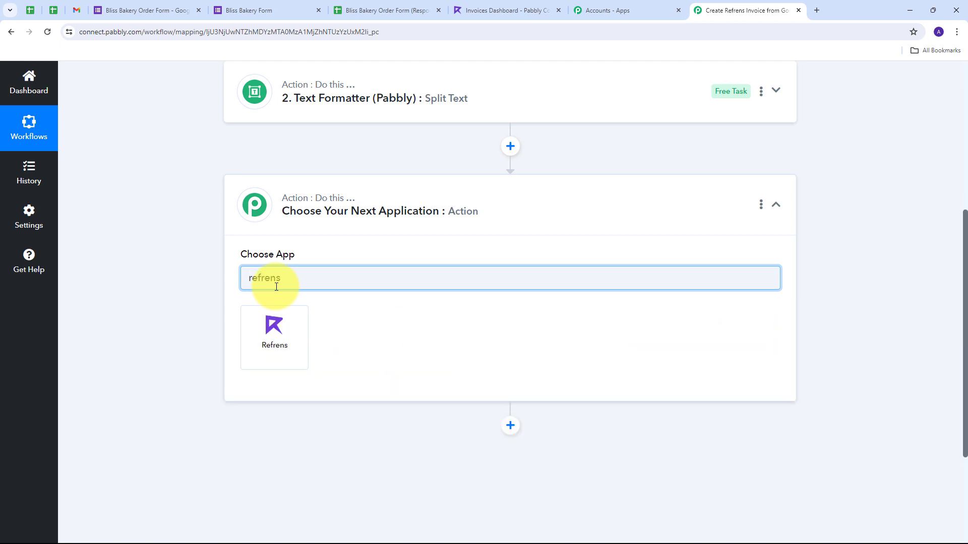
{"action": "left_click", "coordinate": [276, 324]}
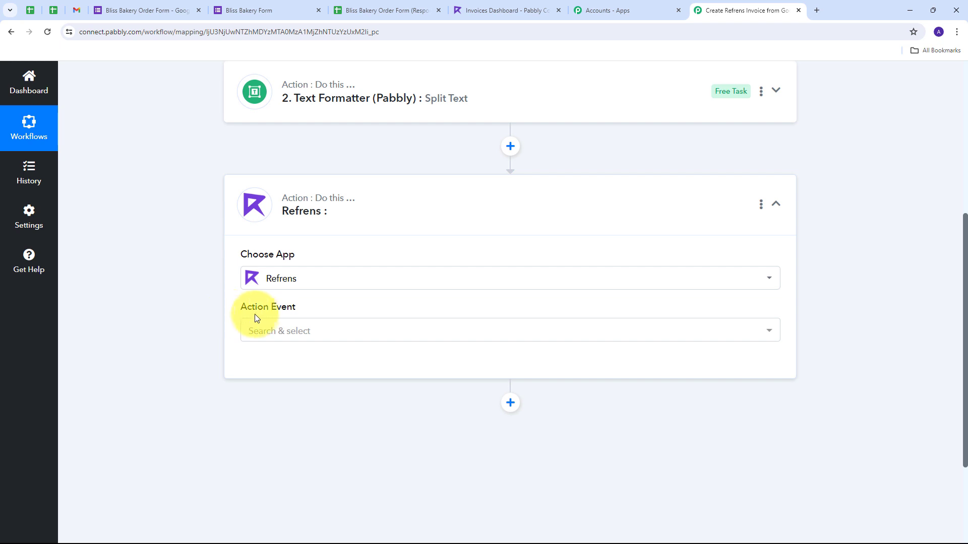
{"action": "left_click", "coordinate": [537, 332]}
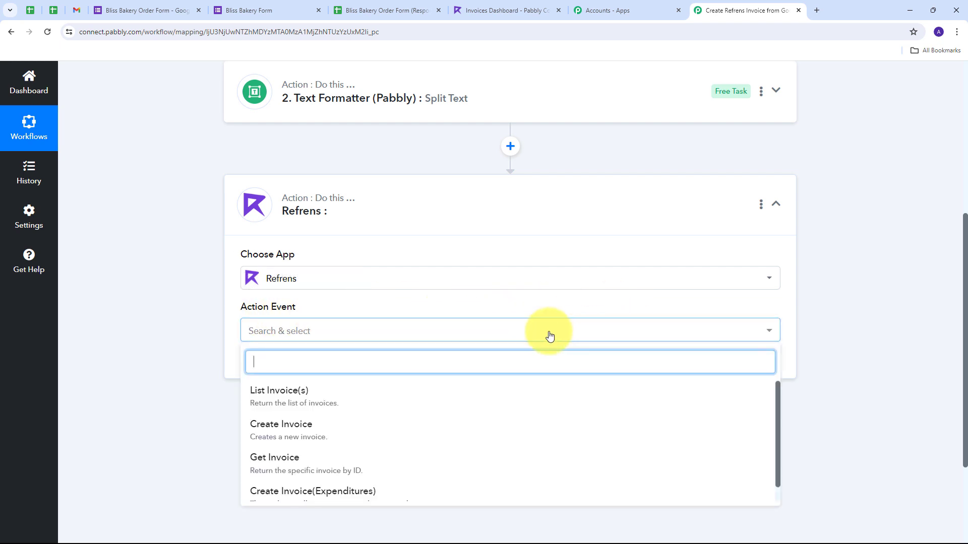
{"action": "left_click", "coordinate": [286, 433]}
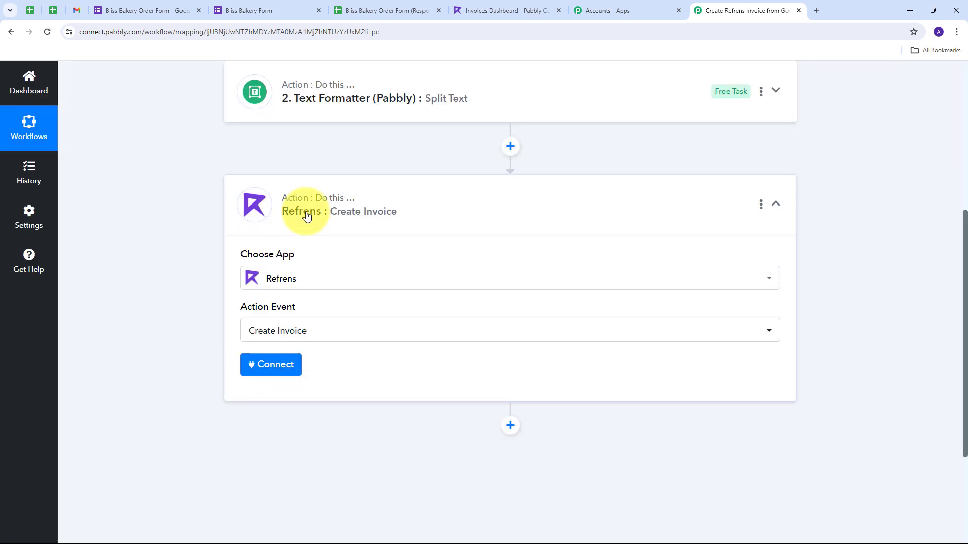
{"action": "left_click", "coordinate": [270, 367]}
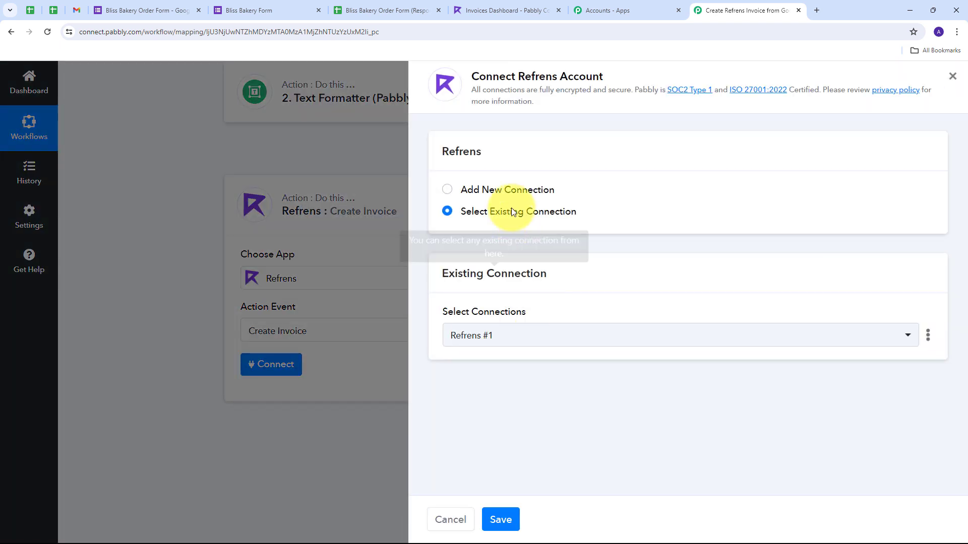
Step: Connect the Refrens step through the existing Refrens #1 connection and save it
{"action": "left_click", "coordinate": [487, 191]}
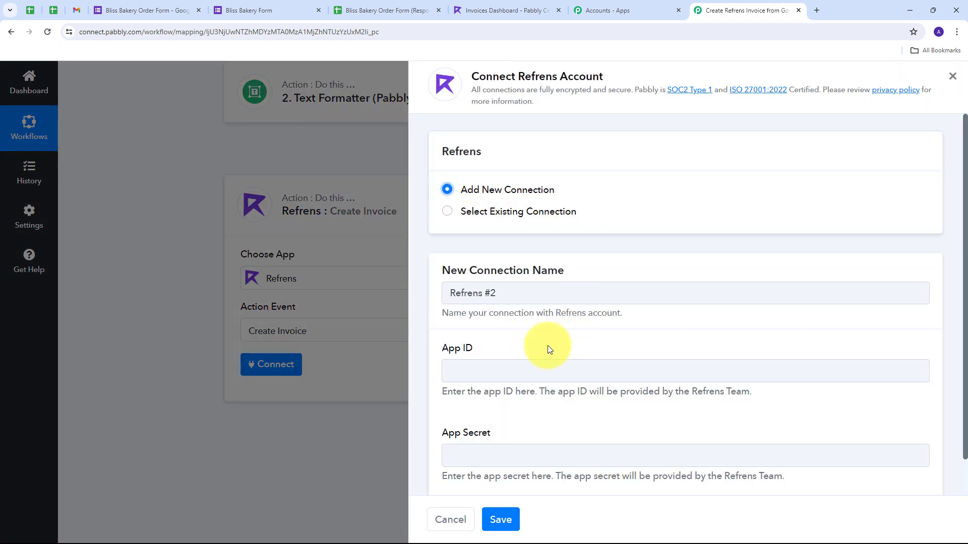
{"action": "scroll", "coordinate": [494, 256], "scroll_direction": "down", "scroll_amount": 1}
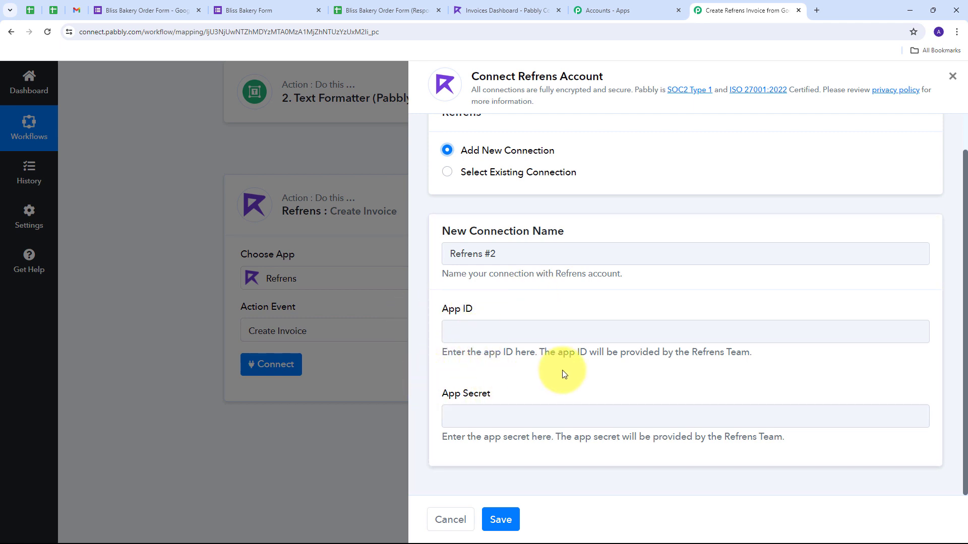
{"action": "left_click_drag", "start_coordinate": [692, 352], "coordinate": [750, 351]}
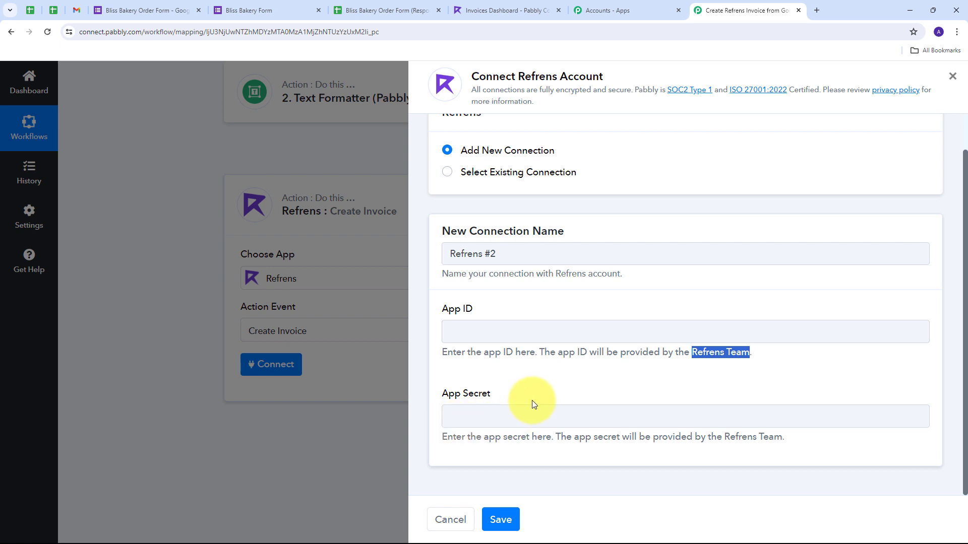
{"action": "left_click", "coordinate": [495, 172]}
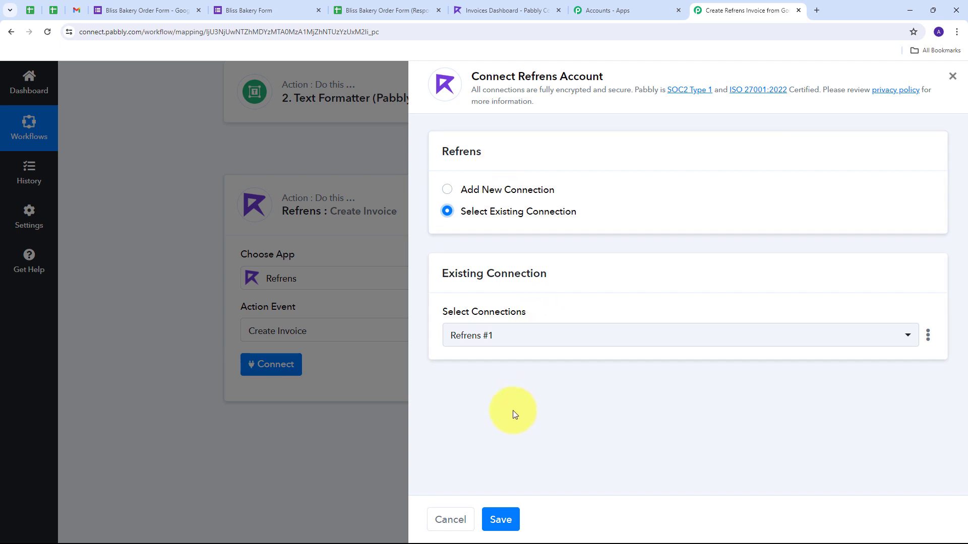
{"action": "left_click", "coordinate": [501, 519]}
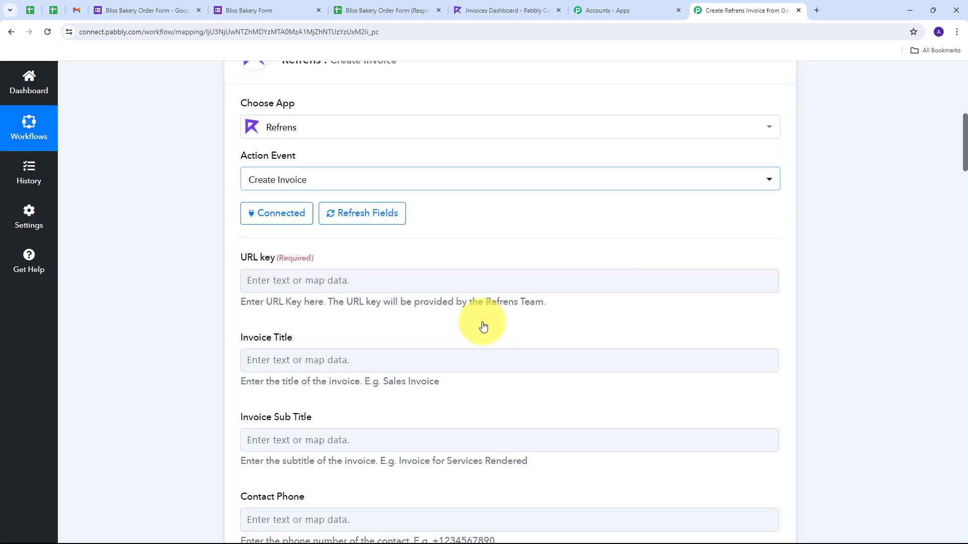
Step: Paste the Refrens URL key into the URL key field
{"action": "left_click", "coordinate": [267, 281]}
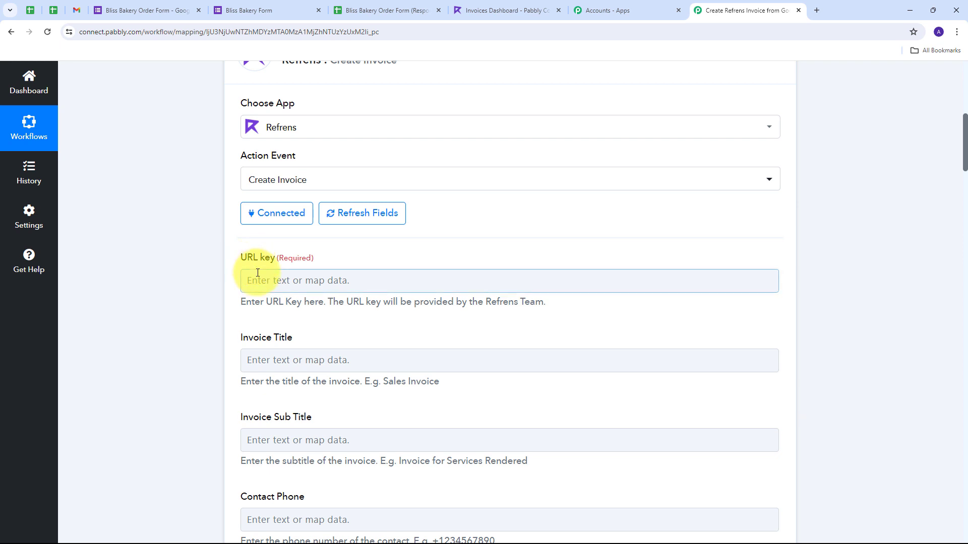
{"action": "left_click_drag", "start_coordinate": [484, 302], "coordinate": [546, 302]}
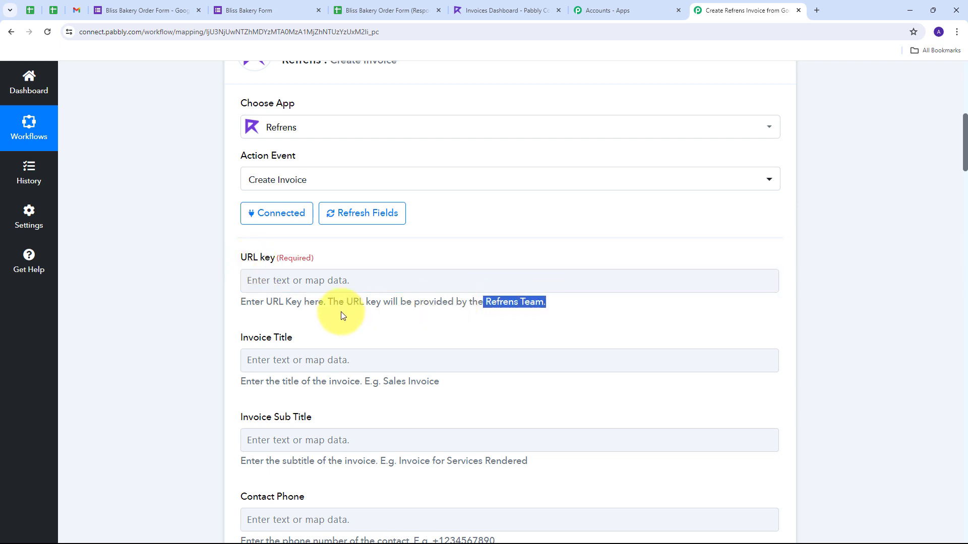
{"action": "left_click", "coordinate": [267, 281]}
{"action": "type", "text": "pabbly-connect"}
{"action": "left_click", "coordinate": [433, 250]}
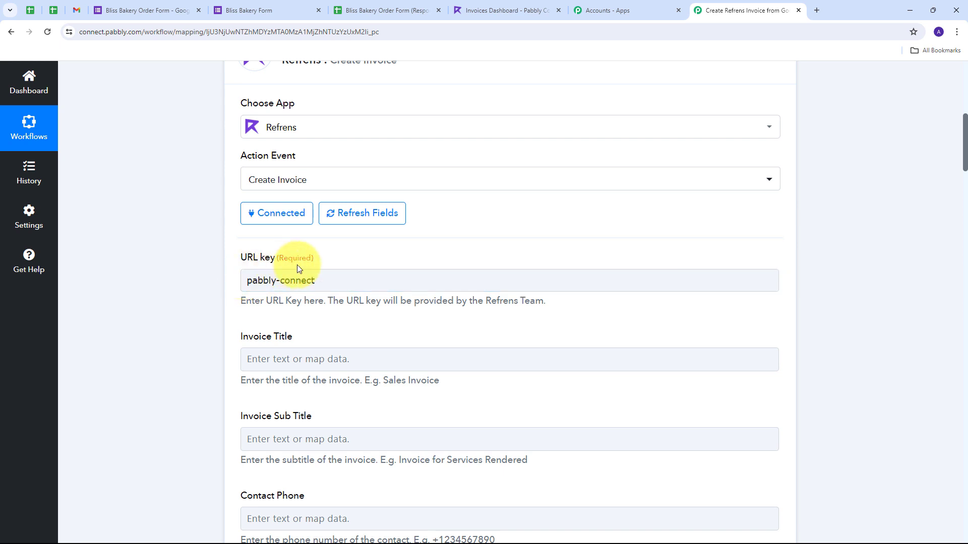
Step: Set Invoice Title to 'New Sale' and Invoice Currency to IN
{"action": "scroll", "coordinate": [270, 267], "scroll_direction": "down", "scroll_amount": 2}
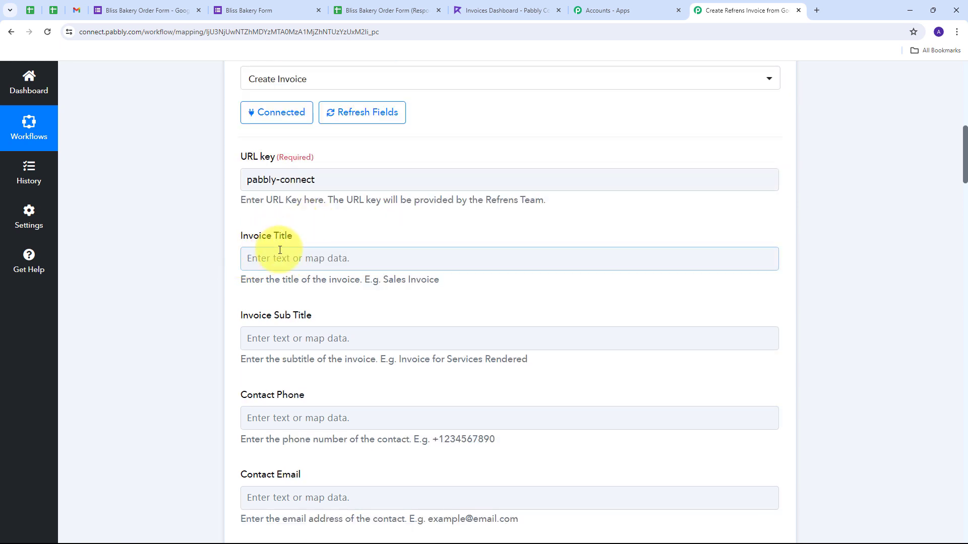
{"action": "left_click", "coordinate": [280, 259]}
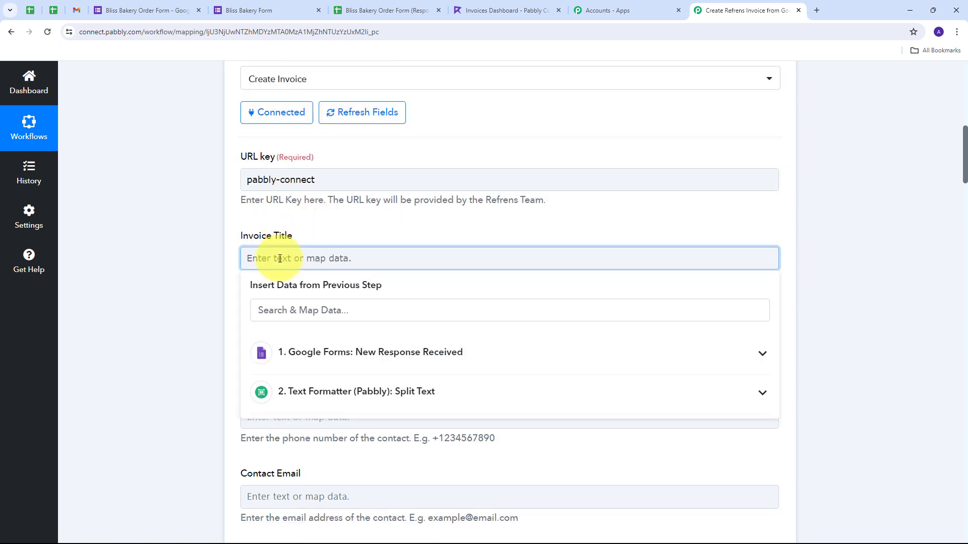
{"action": "type", "text": "New Sale"}
{"action": "left_click", "coordinate": [345, 238]}
{"action": "scroll", "coordinate": [344, 237], "scroll_direction": "down", "scroll_amount": 6}
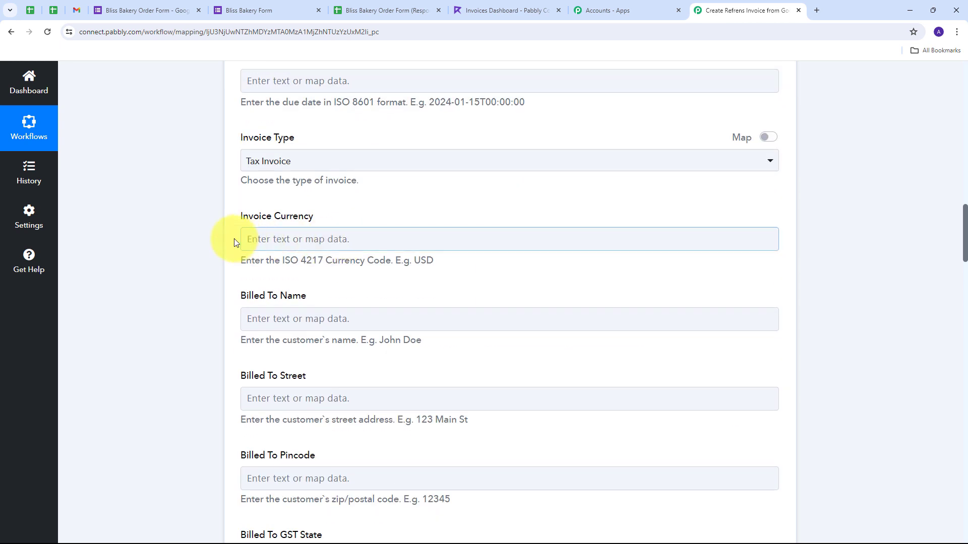
{"action": "left_click", "coordinate": [307, 236]}
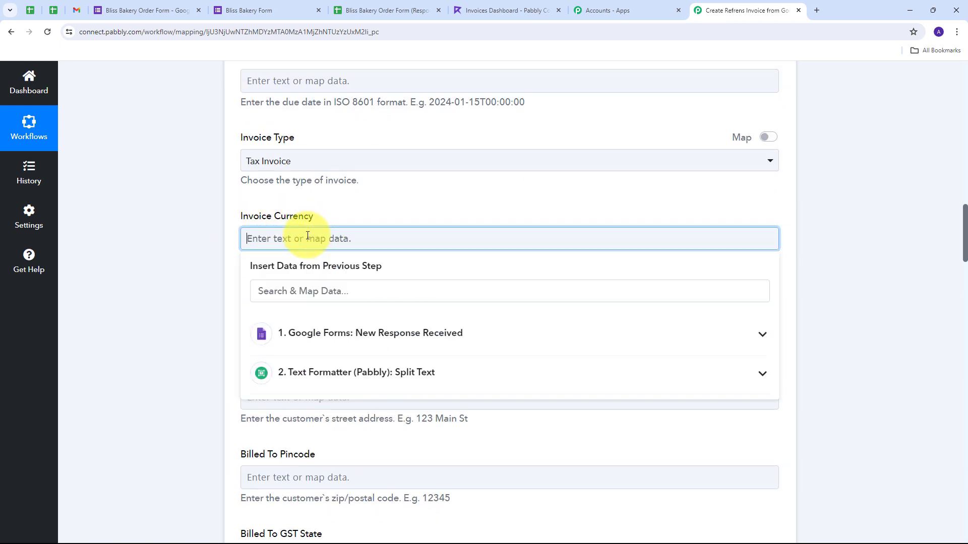
{"action": "type", "text": "INR"}
{"action": "left_click", "coordinate": [359, 205]}
{"action": "scroll", "coordinate": [348, 253], "scroll_direction": "down", "scroll_amount": 1}
{"action": "scroll", "coordinate": [349, 257], "scroll_direction": "down", "scroll_amount": 1}
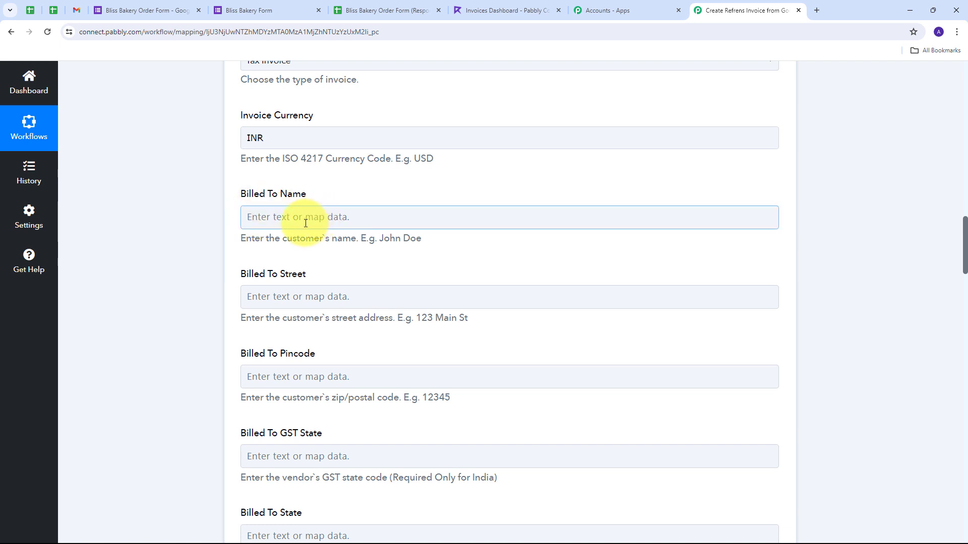
Step: Map the form's Name answer into Billed To Name and set Billed To Country to IN
{"action": "left_click", "coordinate": [267, 218]}
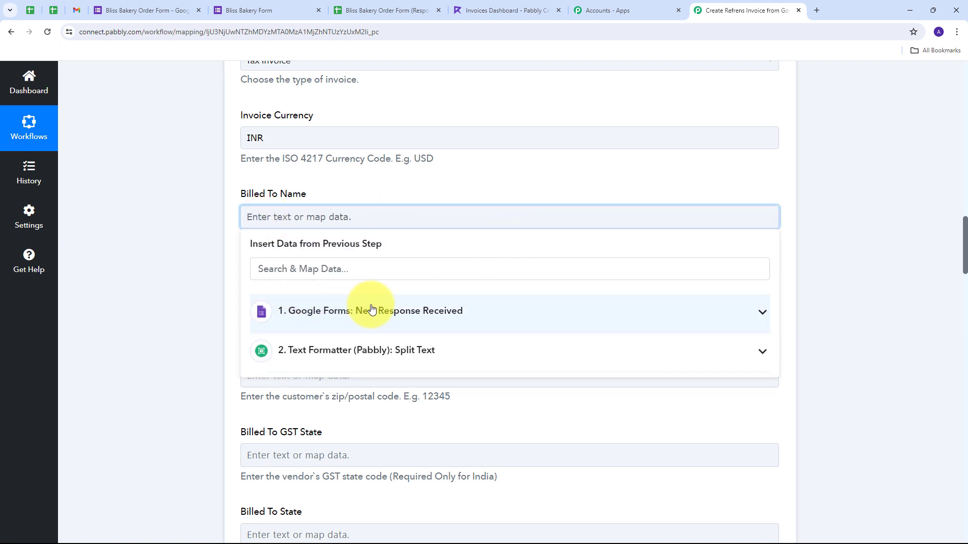
{"action": "left_click", "coordinate": [391, 311]}
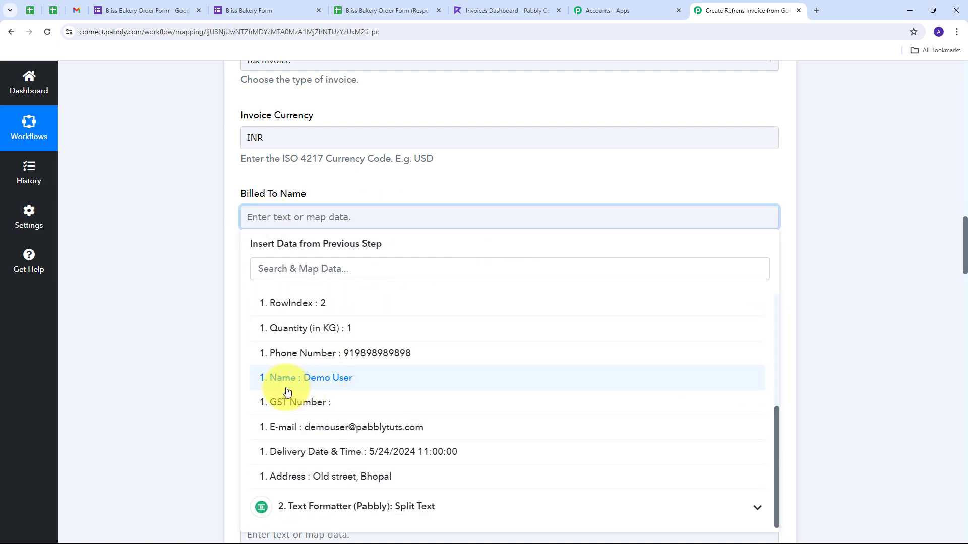
{"action": "left_click", "coordinate": [334, 378]}
{"action": "scroll", "coordinate": [275, 268], "scroll_direction": "down", "scroll_amount": 6}
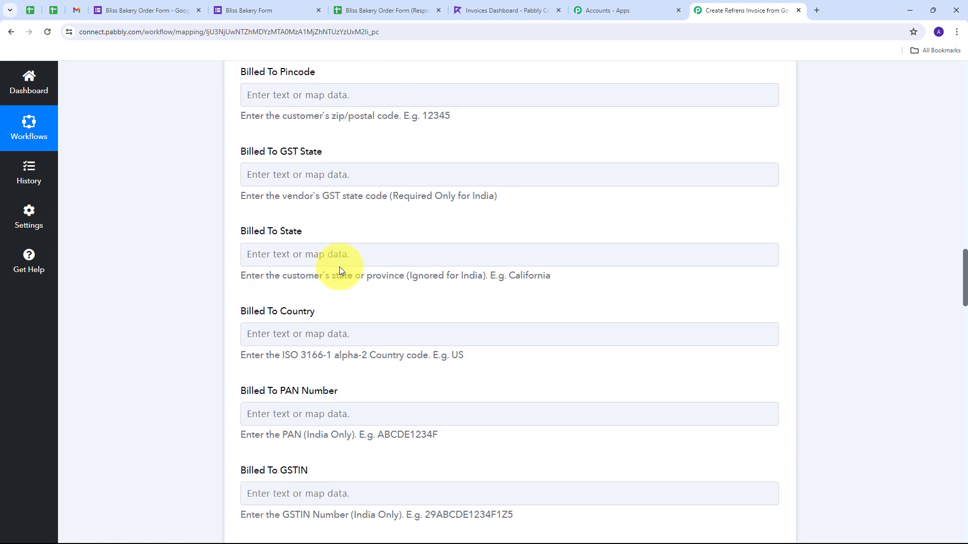
{"action": "left_click", "coordinate": [274, 321]}
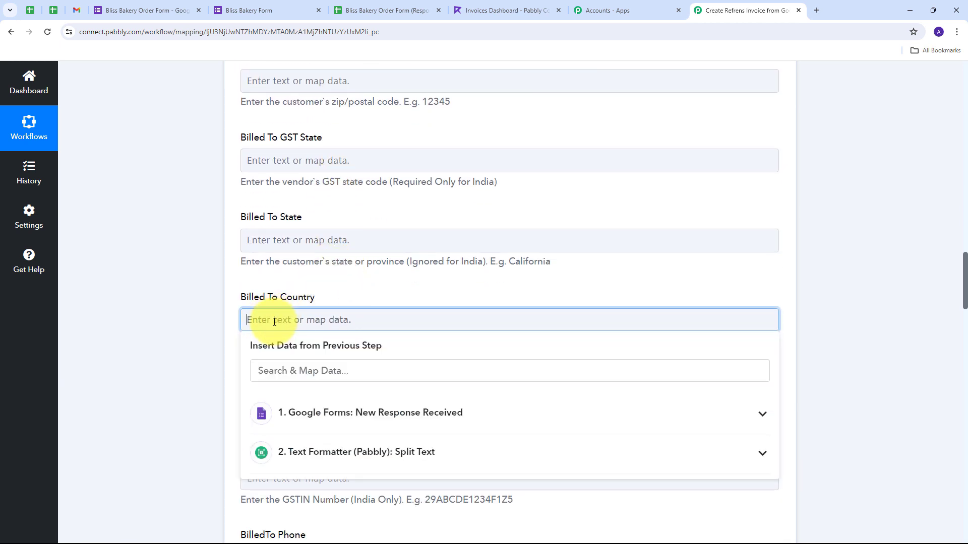
{"action": "type", "text": "IN"}
{"action": "left_click", "coordinate": [249, 285]}
Step: Map the form's Phone Number answer into BilledTo Phone
{"action": "scroll", "coordinate": [378, 285], "scroll_direction": "down", "scroll_amount": 4}
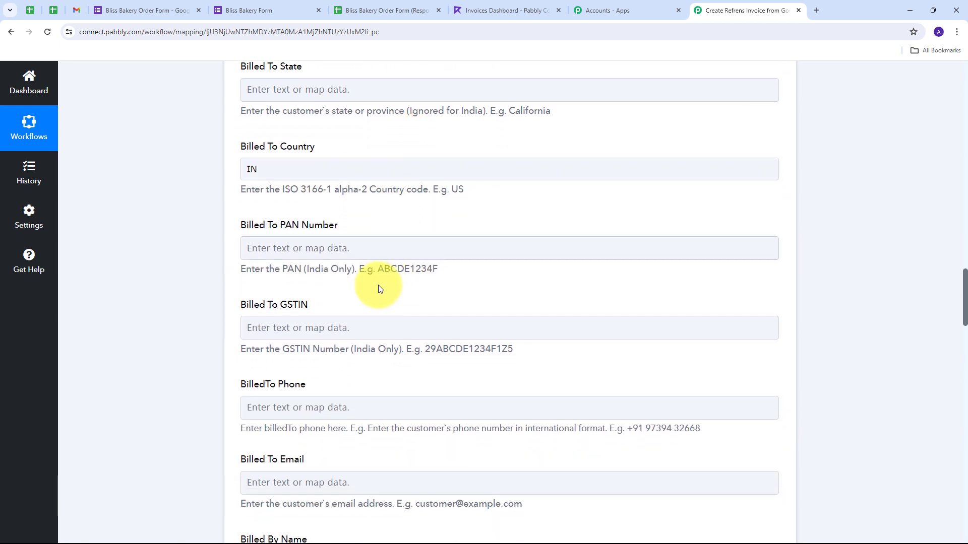
{"action": "scroll", "coordinate": [378, 286], "scroll_direction": "down", "scroll_amount": 2}
{"action": "left_click", "coordinate": [249, 254]}
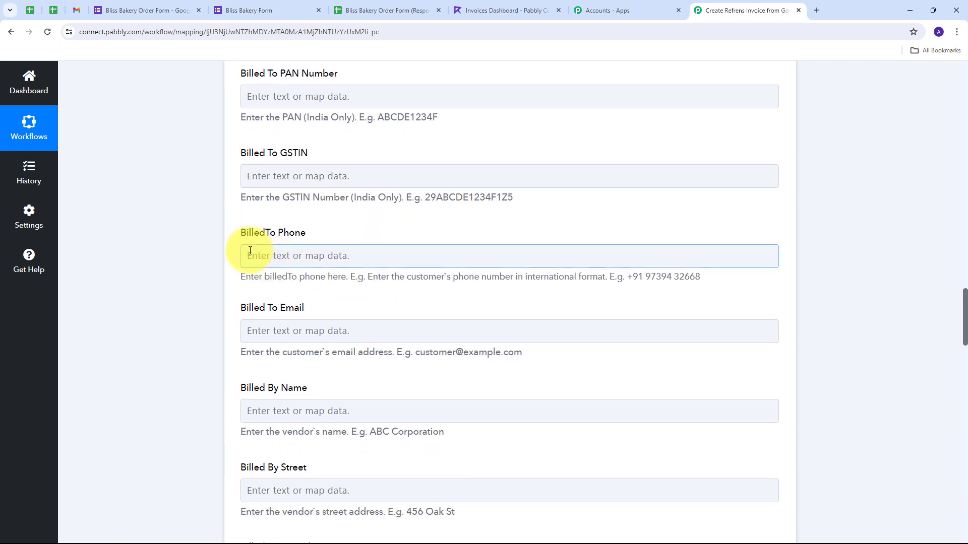
{"action": "left_click", "coordinate": [249, 325]}
{"action": "left_click", "coordinate": [278, 252]}
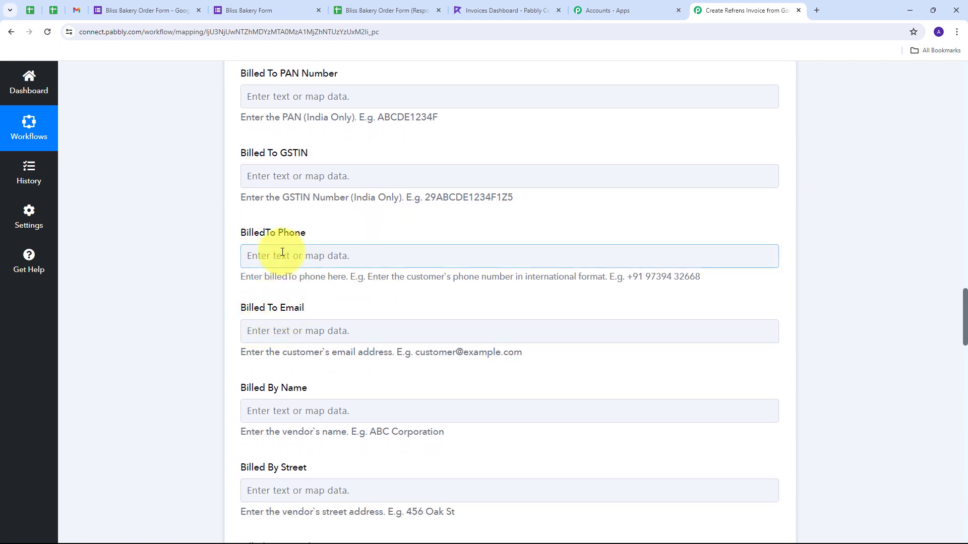
{"action": "left_click", "coordinate": [270, 325]}
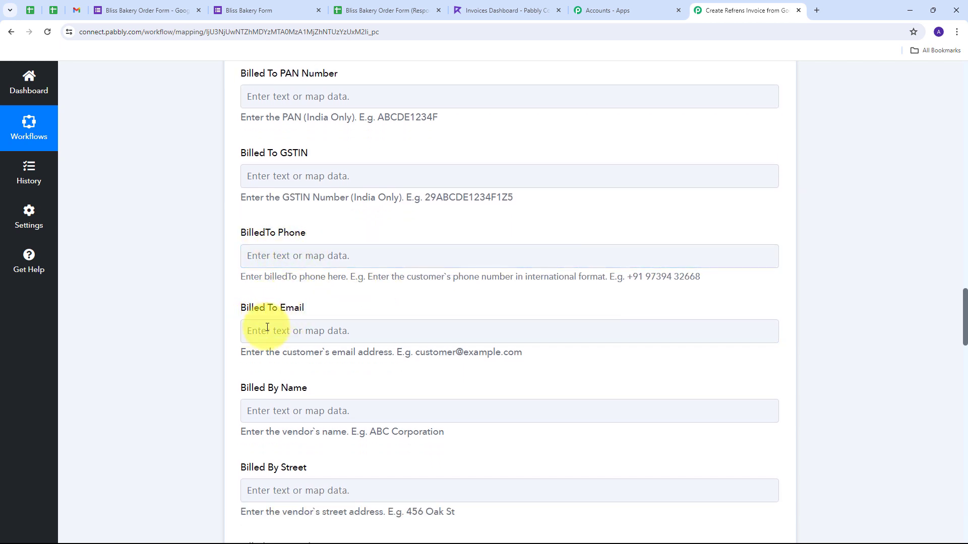
{"action": "left_click", "coordinate": [249, 253]}
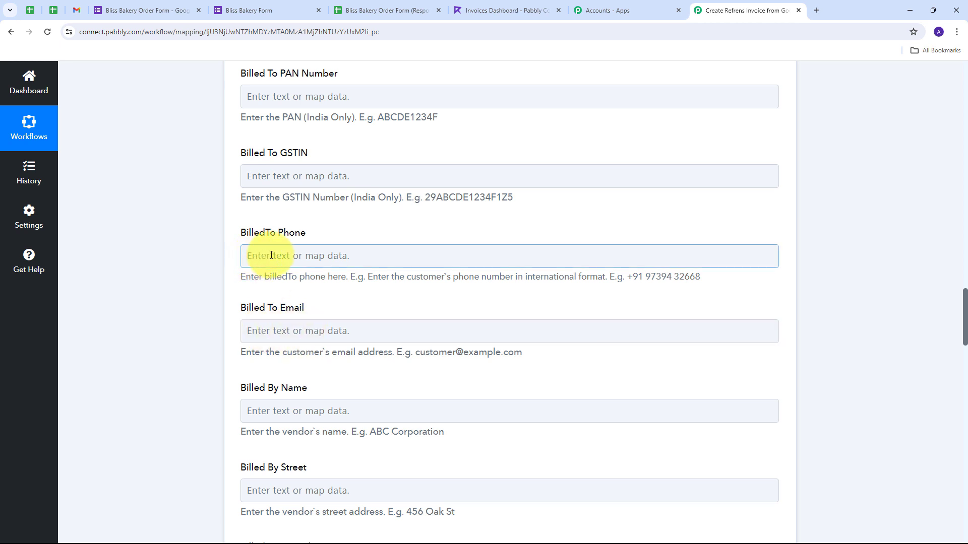
{"action": "left_click", "coordinate": [271, 256]}
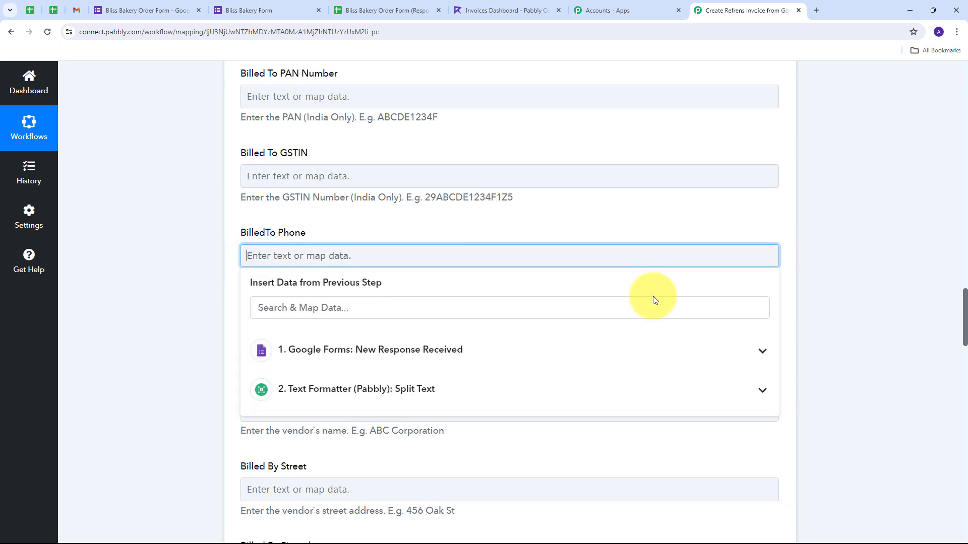
{"action": "left_click", "coordinate": [382, 352]}
{"action": "scroll", "coordinate": [272, 389], "scroll_direction": "down", "scroll_amount": 5}
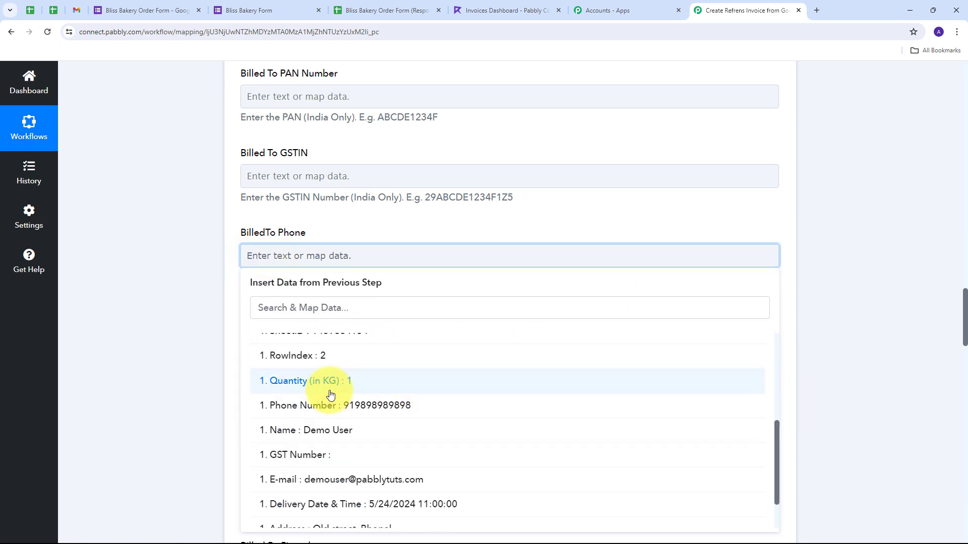
{"action": "left_click", "coordinate": [374, 411]}
Step: Map the form's E-mail answer into Billed To Email
{"action": "left_click", "coordinate": [173, 302]}
{"action": "scroll", "coordinate": [388, 298], "scroll_direction": "down", "scroll_amount": 1}
{"action": "left_click", "coordinate": [277, 289]}
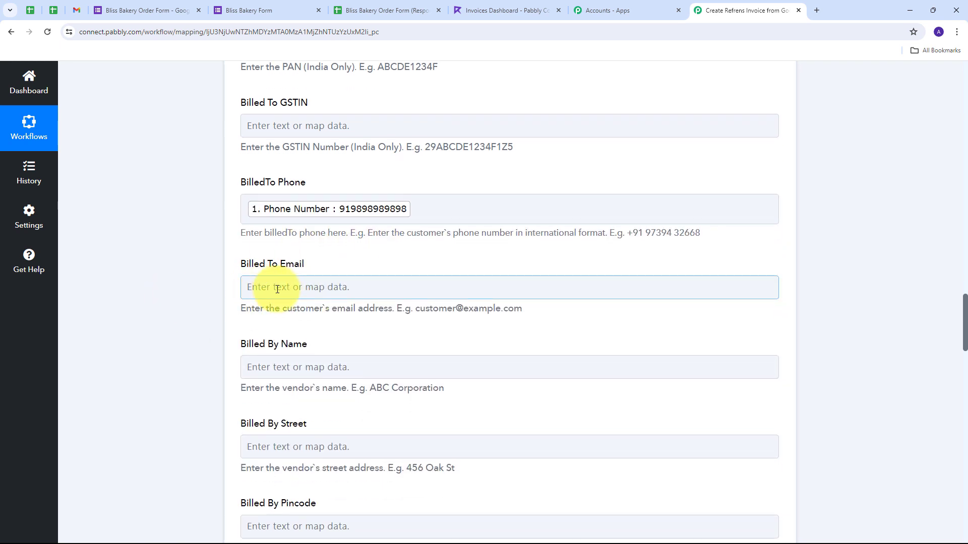
{"action": "left_click", "coordinate": [282, 288]}
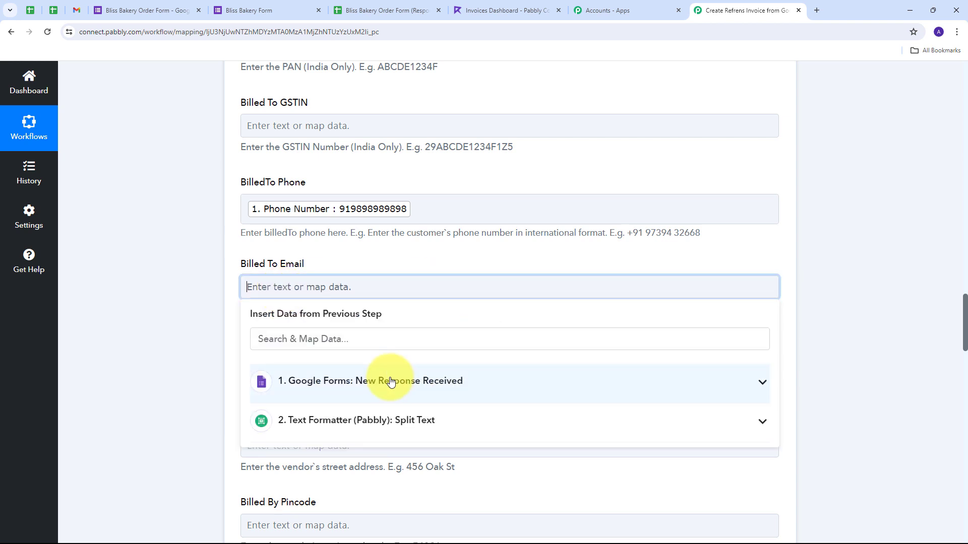
{"action": "left_click", "coordinate": [352, 386]}
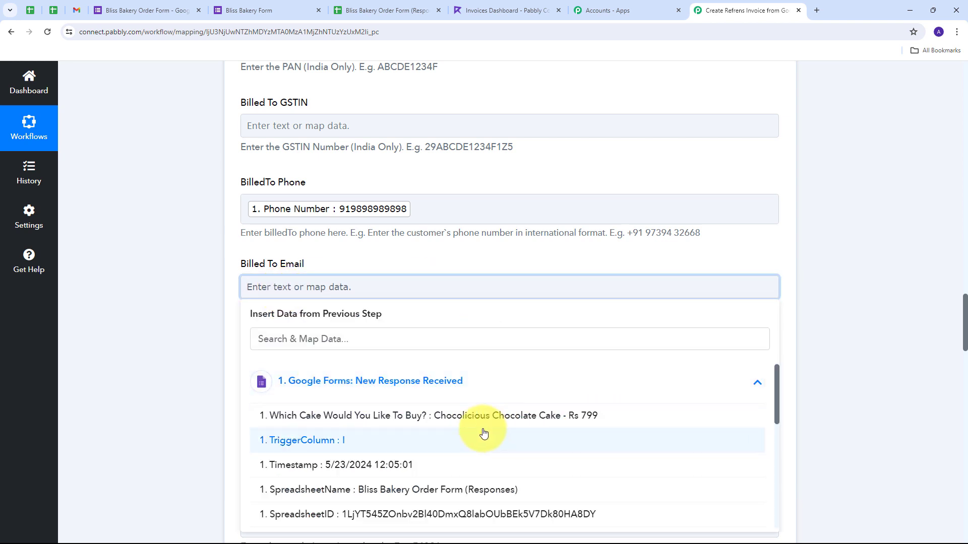
{"action": "scroll", "coordinate": [341, 506], "scroll_direction": "down", "scroll_amount": 5}
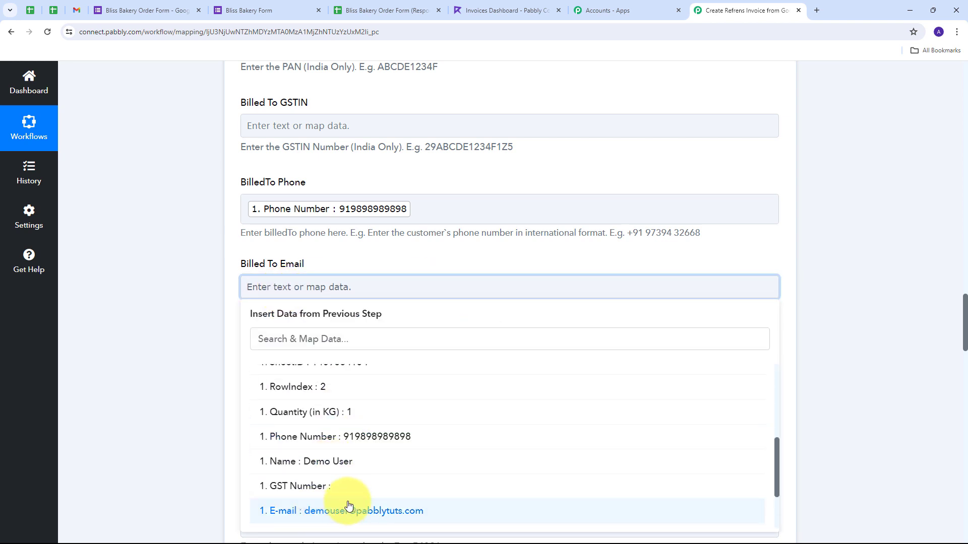
{"action": "left_click", "coordinate": [329, 511]}
{"action": "scroll", "coordinate": [282, 353], "scroll_direction": "down", "scroll_amount": 2}
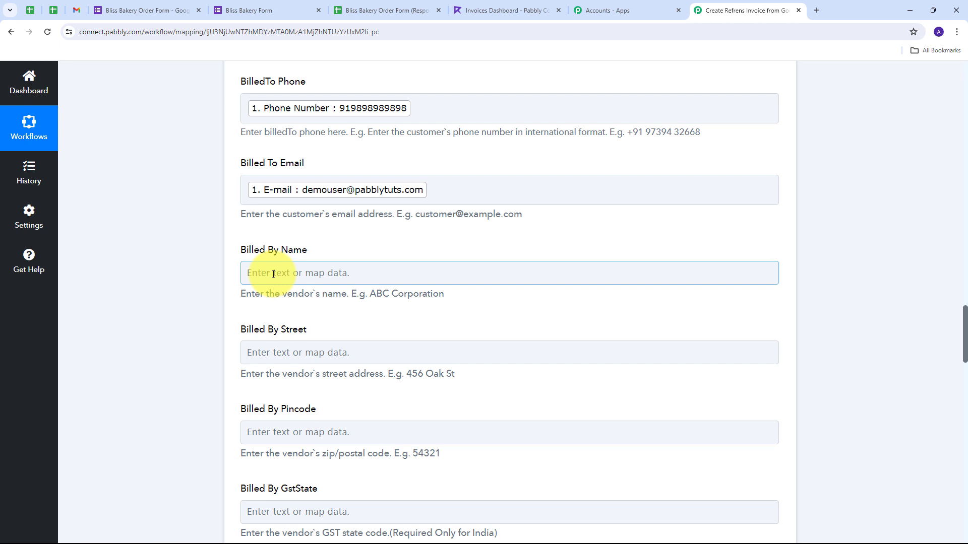
Step: Fill Billed By Name with 'Bliss Bakery' and set Billed By Country to IN
{"action": "type", "text": "Bliss Bakery"}
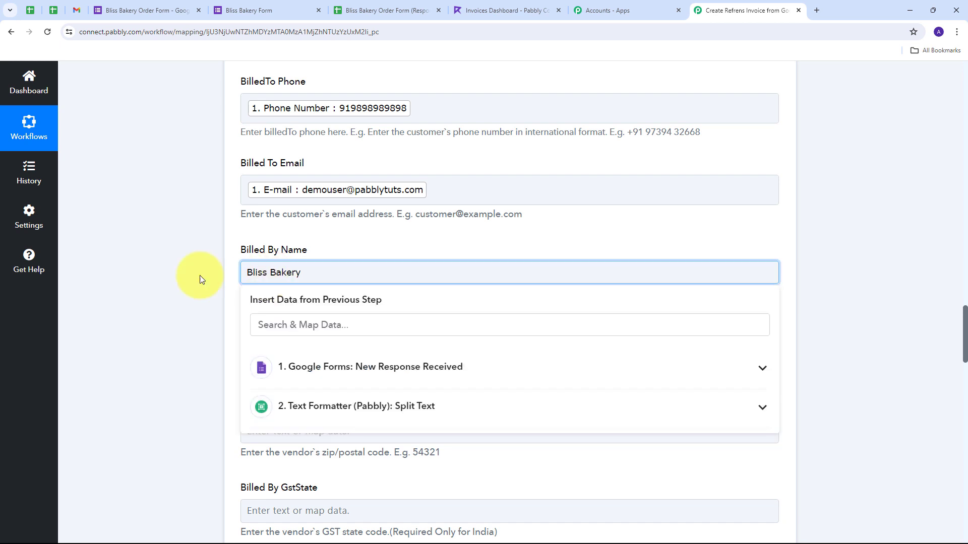
{"action": "left_click", "coordinate": [214, 249]}
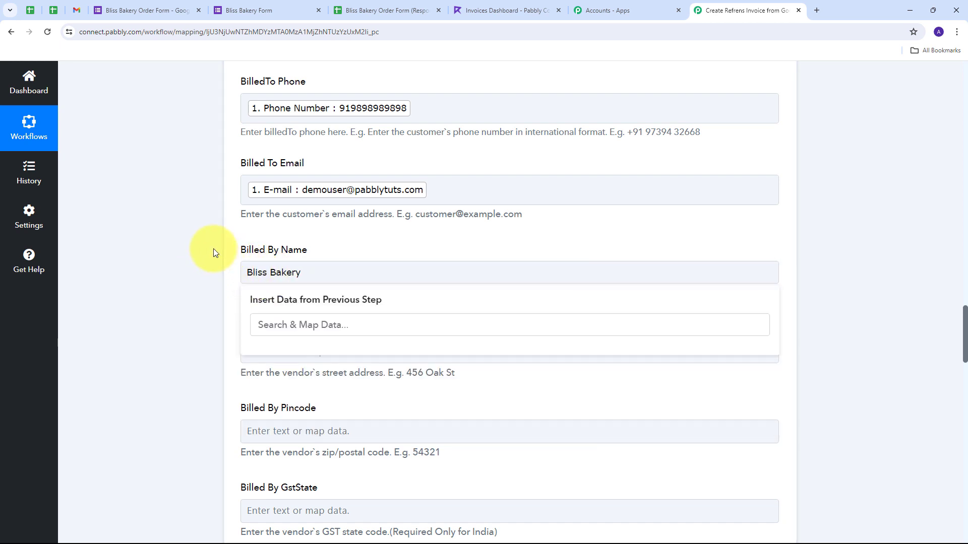
{"action": "scroll", "coordinate": [362, 234], "scroll_direction": "down", "scroll_amount": 2}
{"action": "scroll", "coordinate": [352, 216], "scroll_direction": "down", "scroll_amount": 6}
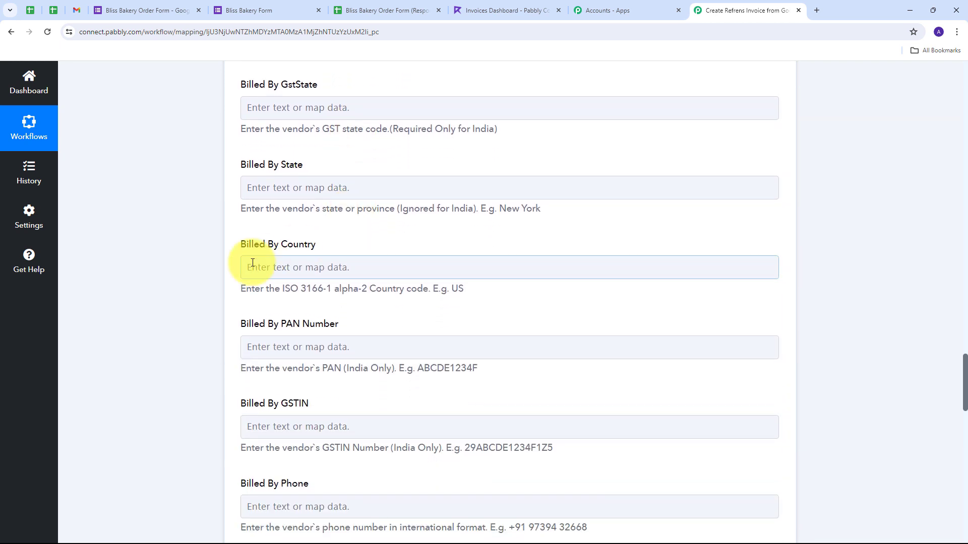
{"action": "left_click", "coordinate": [285, 267]}
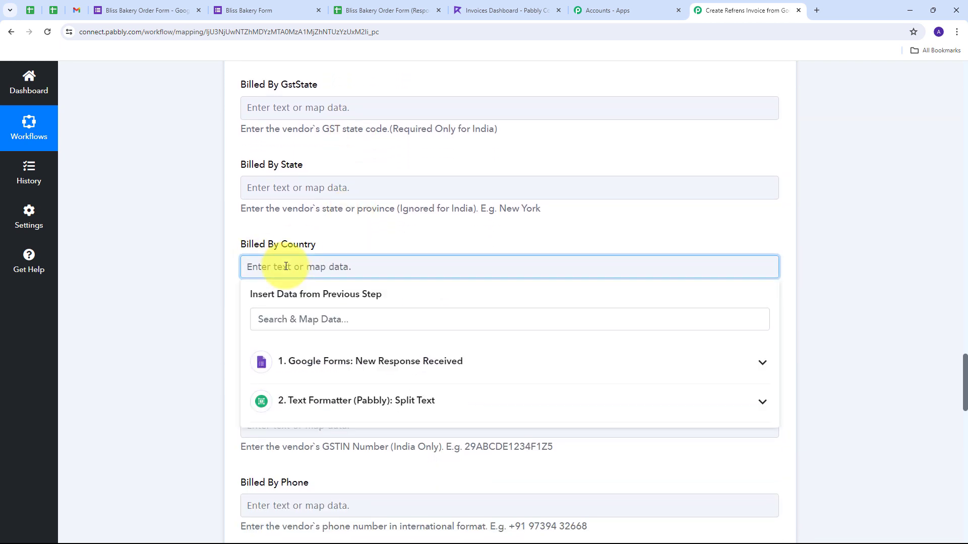
{"action": "type", "text": "IN"}
{"action": "left_click", "coordinate": [368, 238]}
{"action": "scroll", "coordinate": [372, 268], "scroll_direction": "down", "scroll_amount": 5}
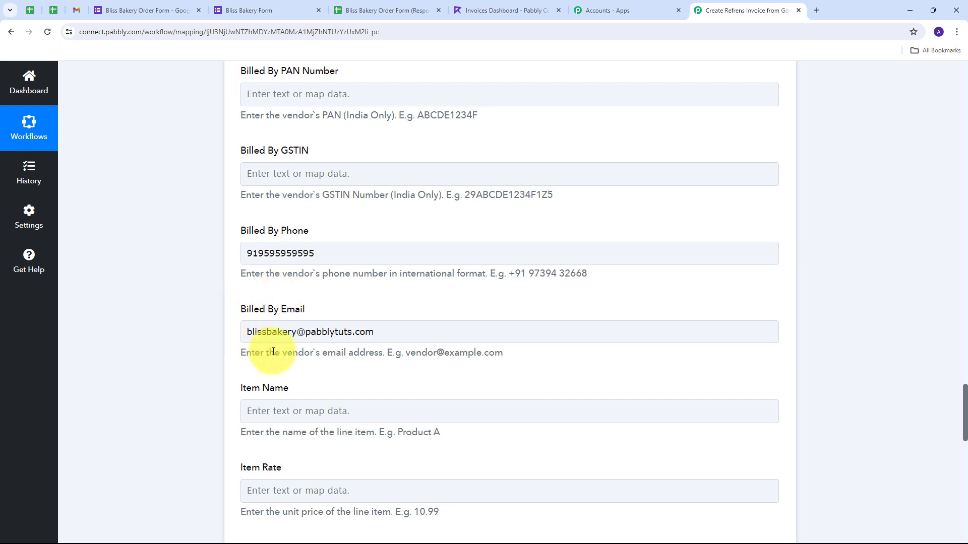
{"action": "scroll", "coordinate": [381, 304], "scroll_direction": "down", "scroll_amount": 3}
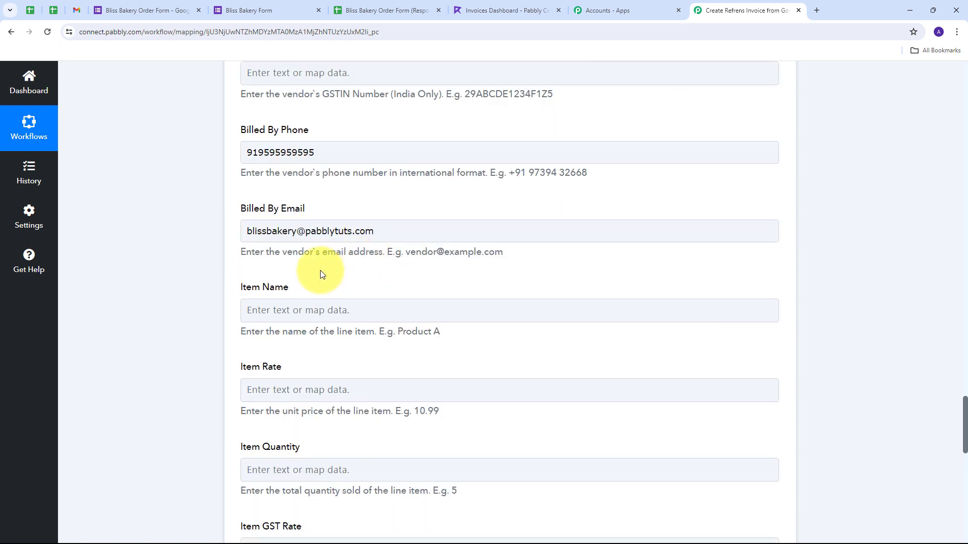
{"action": "left_click", "coordinate": [288, 263]}
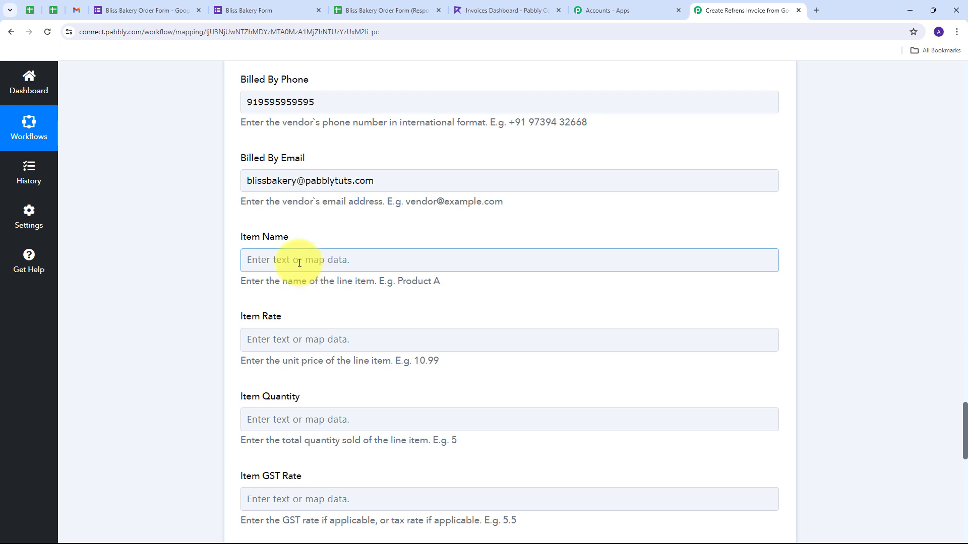
Step: Map Split Text Result 0 (cake name) into Item Name and Result 1 (Rs 799) into Item Rate
{"action": "left_click", "coordinate": [303, 260]}
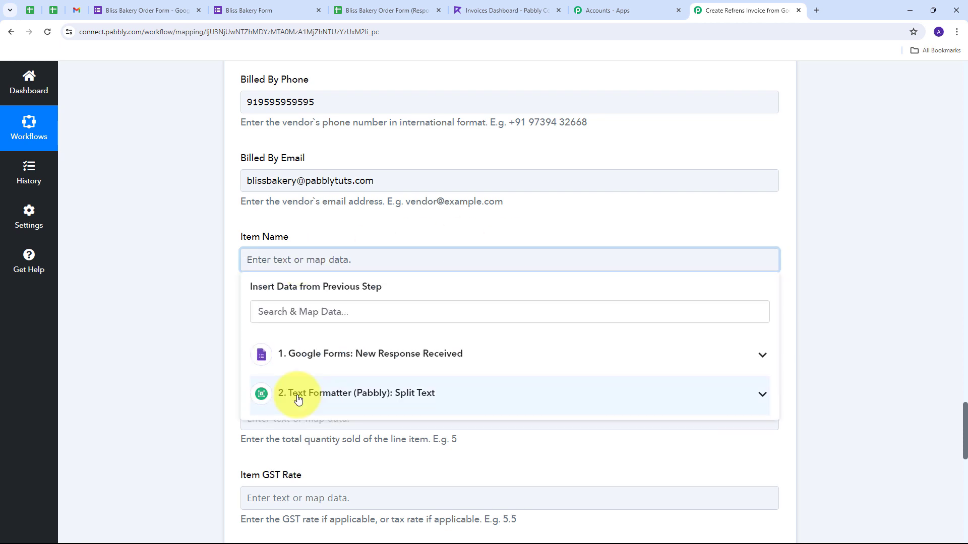
{"action": "left_click", "coordinate": [452, 398]}
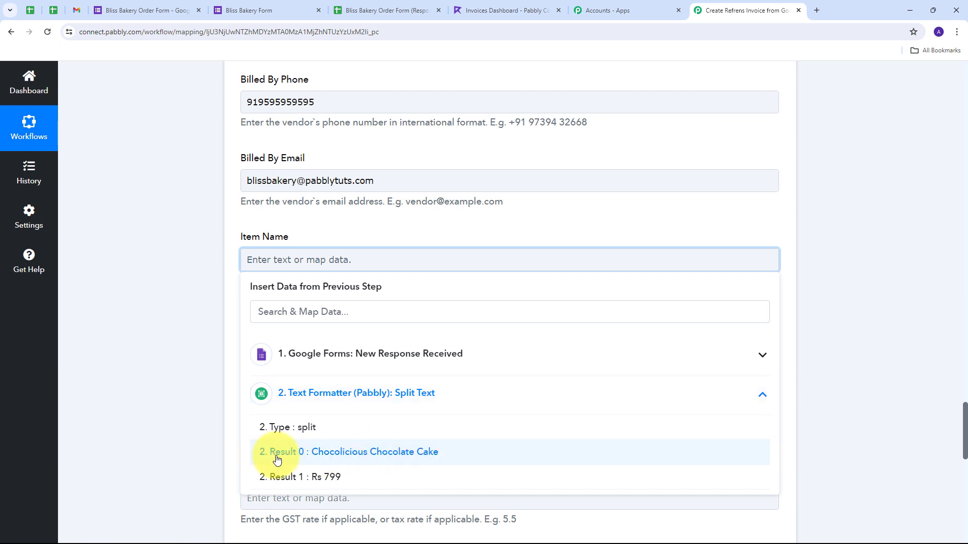
{"action": "left_click", "coordinate": [362, 454]}
{"action": "left_click", "coordinate": [173, 288]}
{"action": "scroll", "coordinate": [328, 268], "scroll_direction": "down", "scroll_amount": 1}
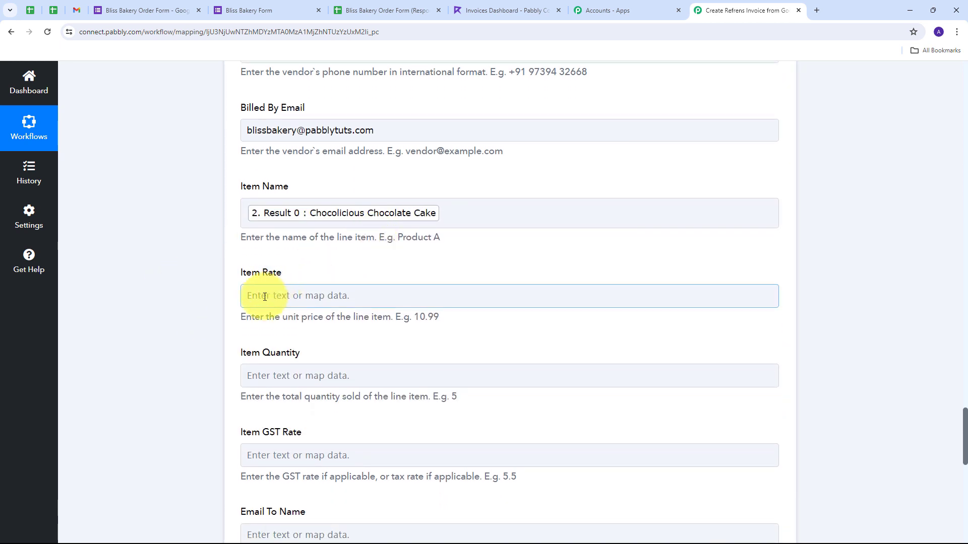
{"action": "left_click", "coordinate": [351, 296]}
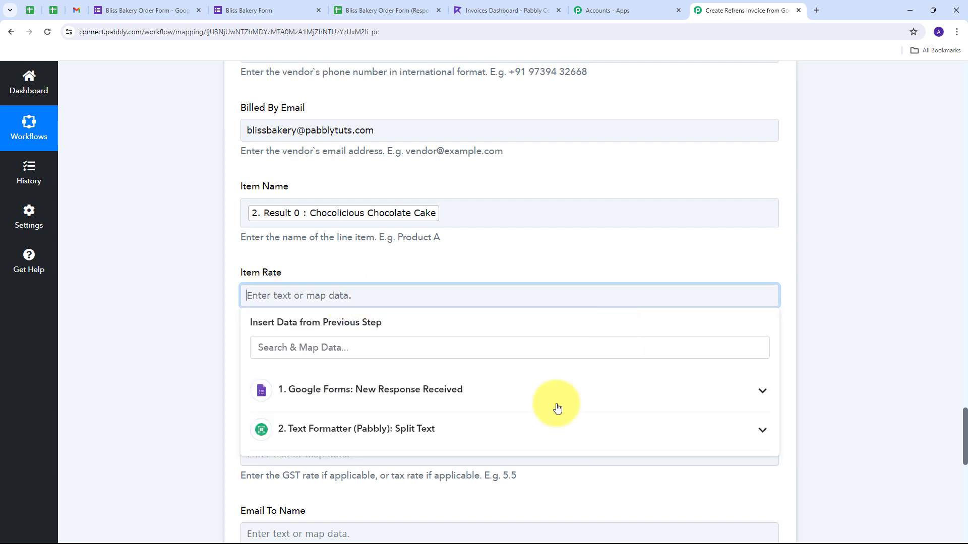
{"action": "left_click", "coordinate": [378, 429]}
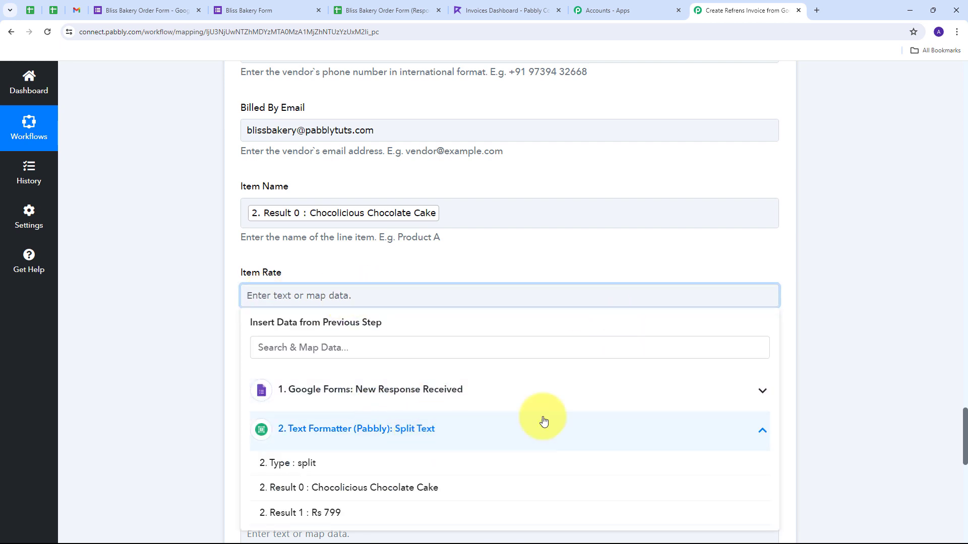
{"action": "left_click", "coordinate": [330, 512]}
{"action": "left_click", "coordinate": [91, 324]}
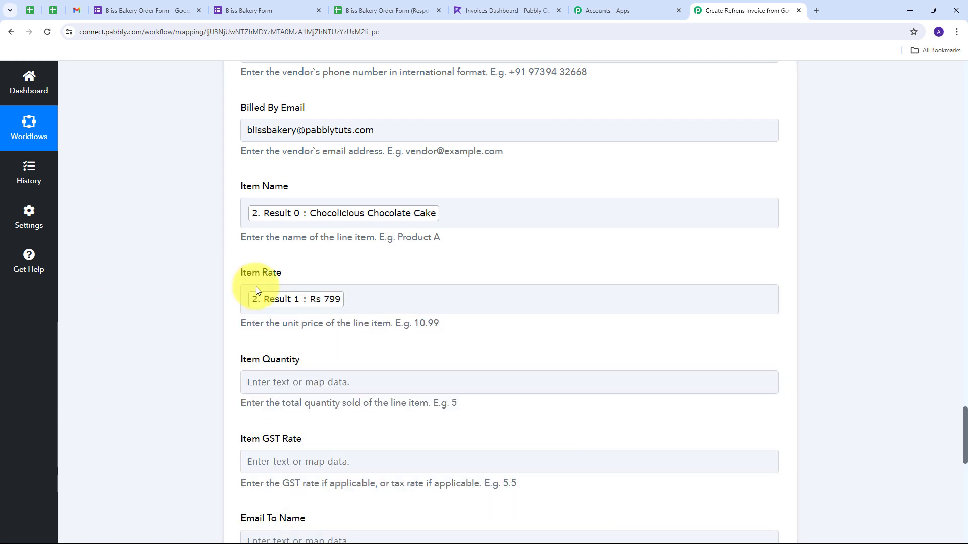
{"action": "scroll", "coordinate": [282, 292], "scroll_direction": "down", "scroll_amount": 2}
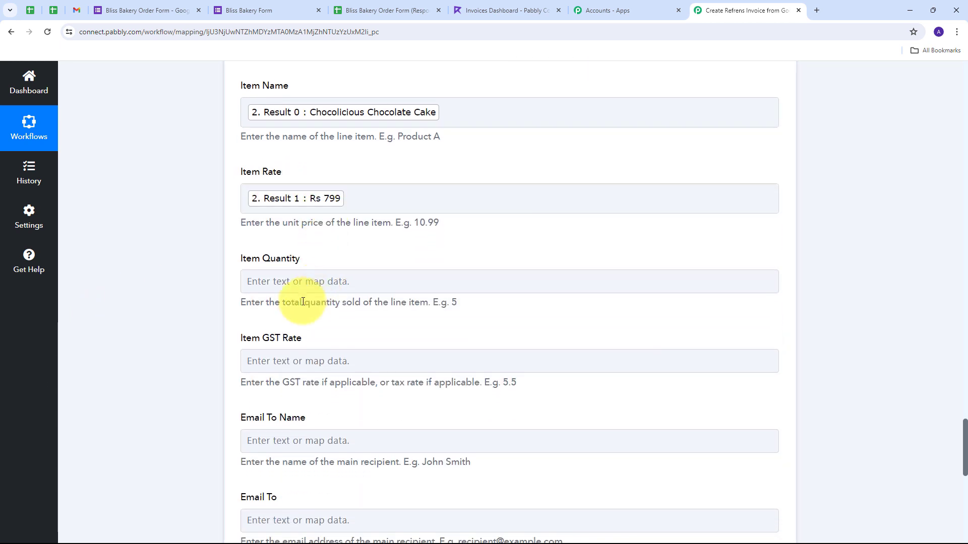
Step: Map the form's 'Quantity (in KG)' answer into Item Quantity and review the mappings
{"action": "left_click", "coordinate": [281, 283]}
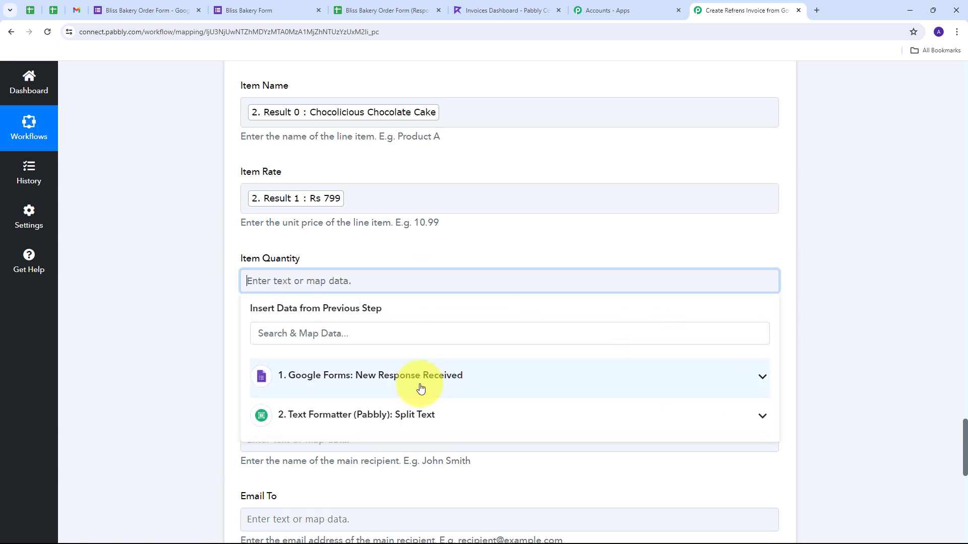
{"action": "left_click", "coordinate": [439, 377]}
{"action": "scroll", "coordinate": [418, 423], "scroll_direction": "down", "scroll_amount": 5}
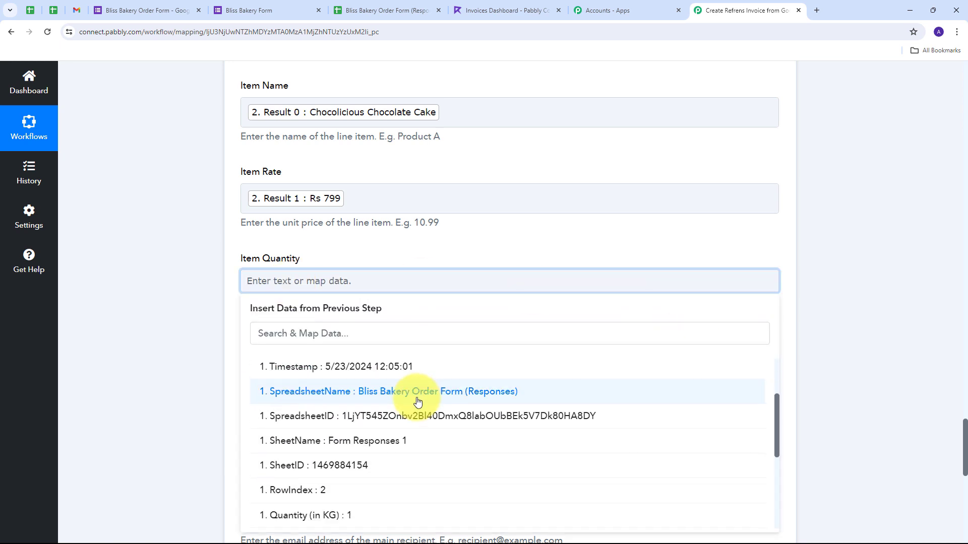
{"action": "scroll", "coordinate": [403, 403], "scroll_direction": "up", "scroll_amount": 2}
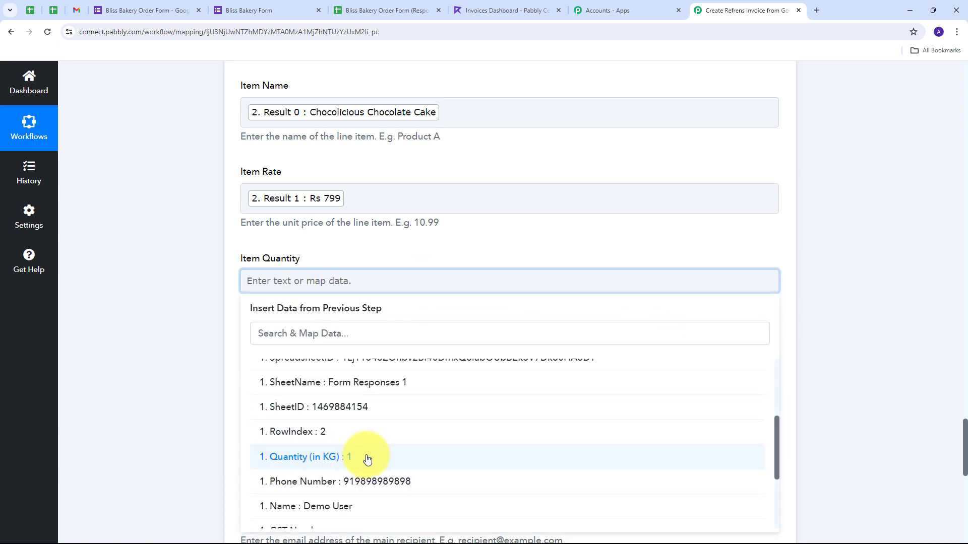
{"action": "left_click", "coordinate": [355, 462]}
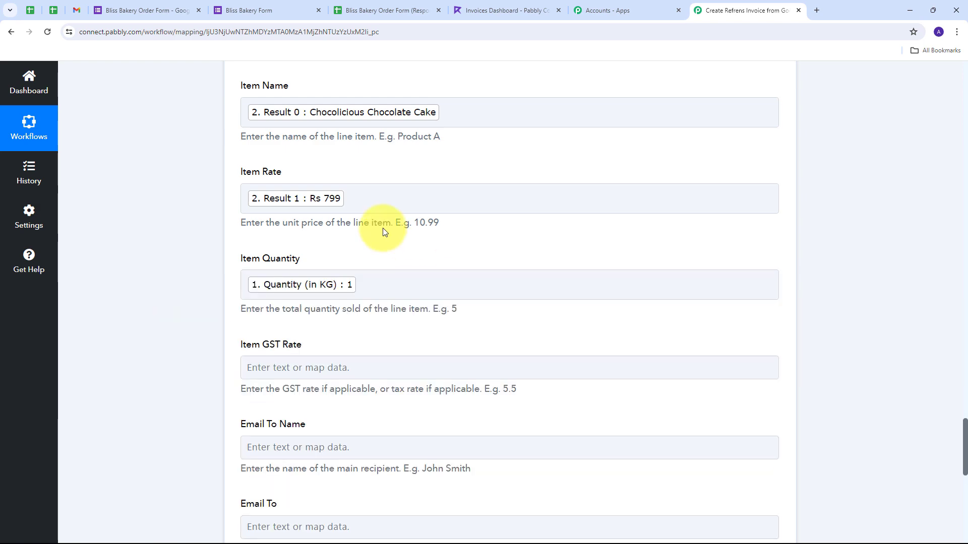
{"action": "scroll", "coordinate": [379, 257], "scroll_direction": "up", "scroll_amount": 9}
{"action": "scroll", "coordinate": [379, 261], "scroll_direction": "up", "scroll_amount": 15}
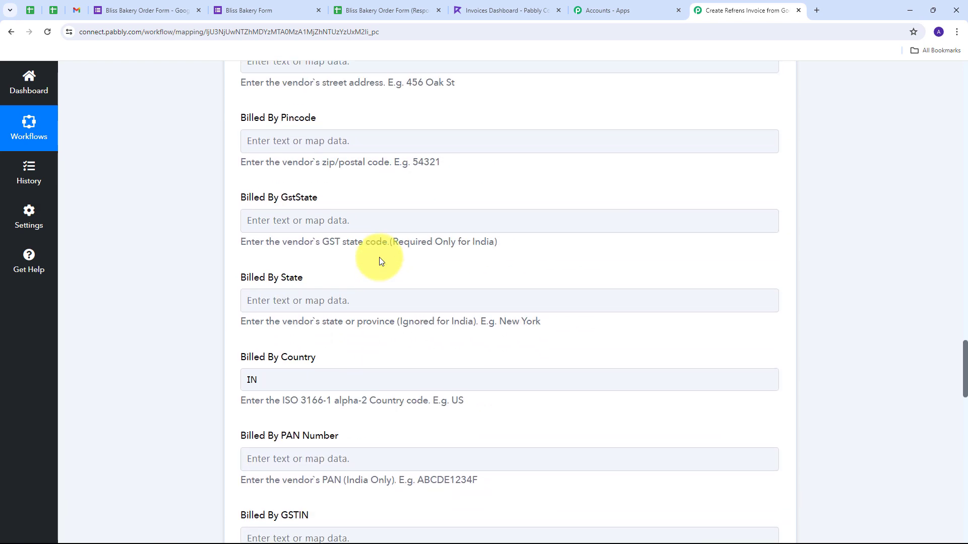
{"action": "scroll", "coordinate": [379, 261], "scroll_direction": "down", "scroll_amount": 14}
{"action": "scroll", "coordinate": [381, 260], "scroll_direction": "down", "scroll_amount": 9}
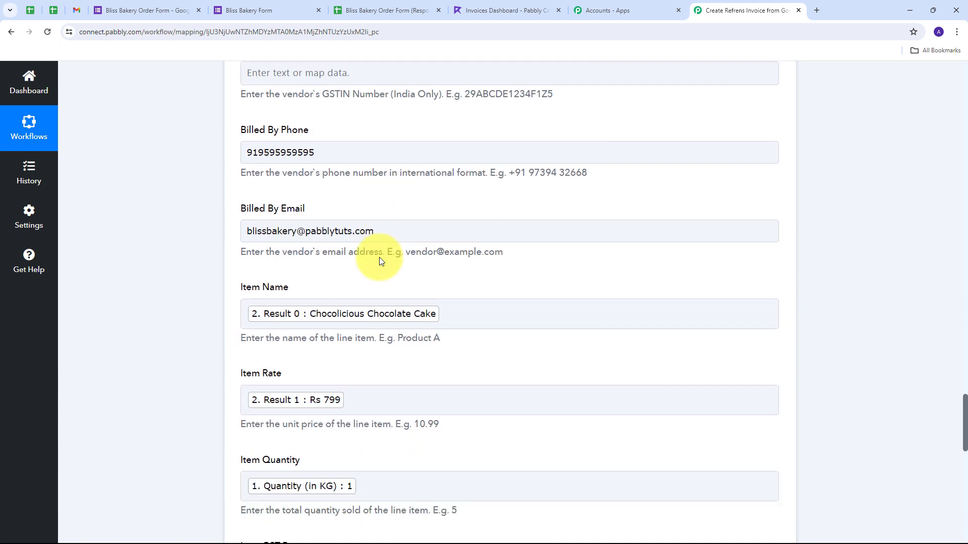
{"action": "scroll", "coordinate": [379, 257], "scroll_direction": "down", "scroll_amount": 1}
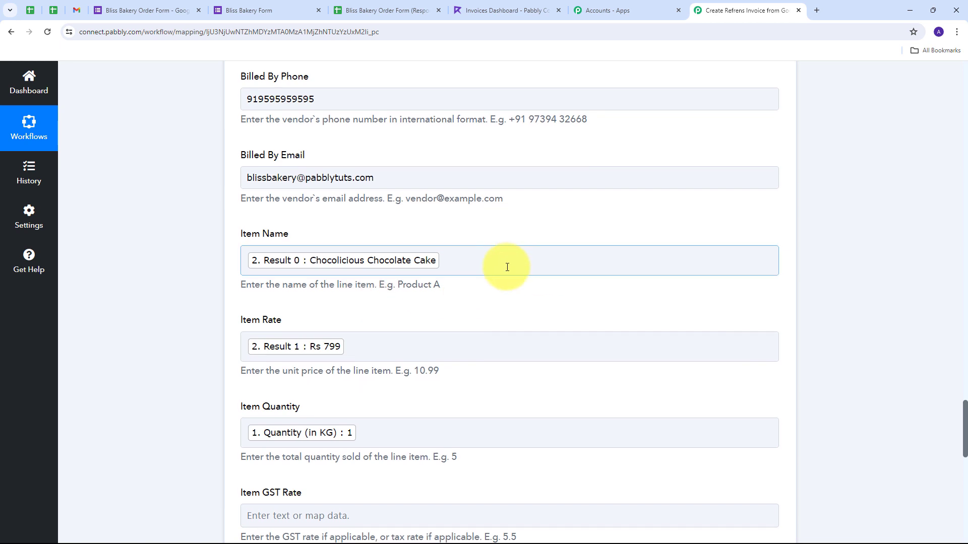
Step: Save and test the invoice step, reviewing the unpaid INR invoice APP-2020-0014 returned
{"action": "scroll", "coordinate": [507, 267], "scroll_direction": "down", "scroll_amount": 5}
{"action": "scroll", "coordinate": [507, 267], "scroll_direction": "down", "scroll_amount": 6}
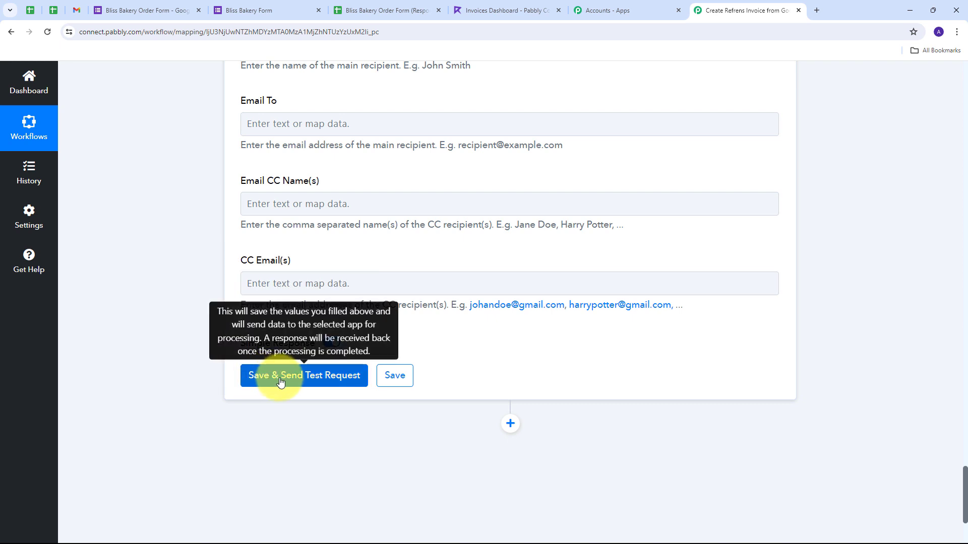
{"action": "left_click", "coordinate": [281, 383]}
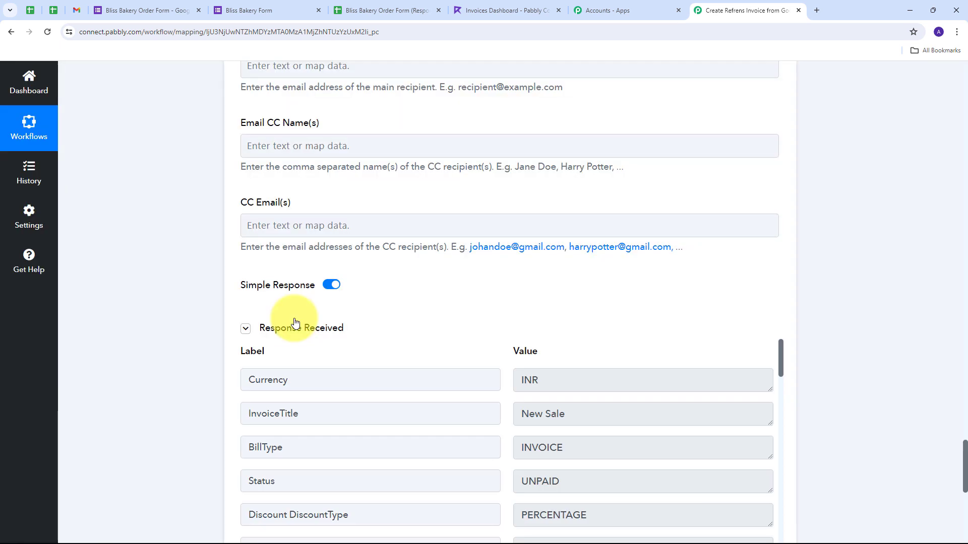
{"action": "scroll", "coordinate": [817, 295], "scroll_direction": "down", "scroll_amount": 4}
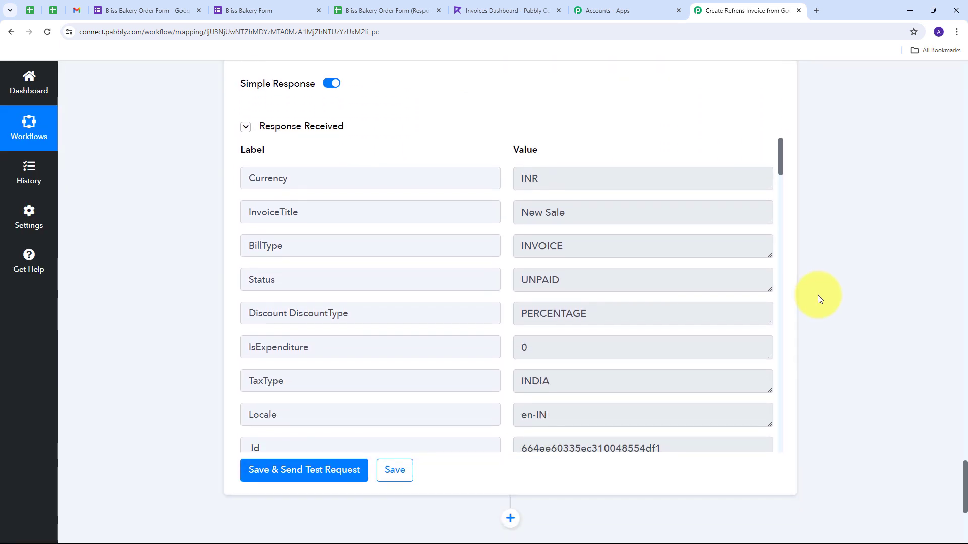
{"action": "scroll", "coordinate": [482, 266], "scroll_direction": "down", "scroll_amount": 2}
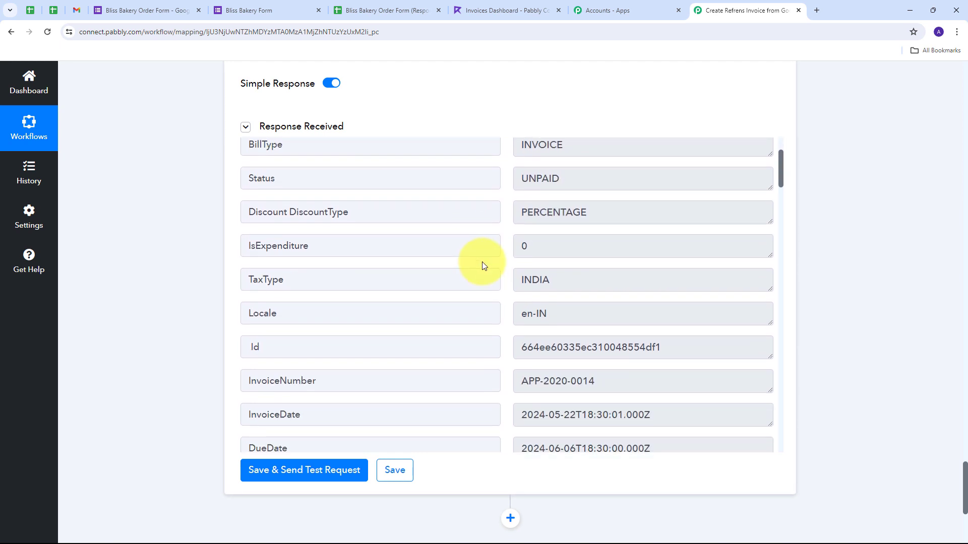
{"action": "scroll", "coordinate": [485, 265], "scroll_direction": "down", "scroll_amount": 6}
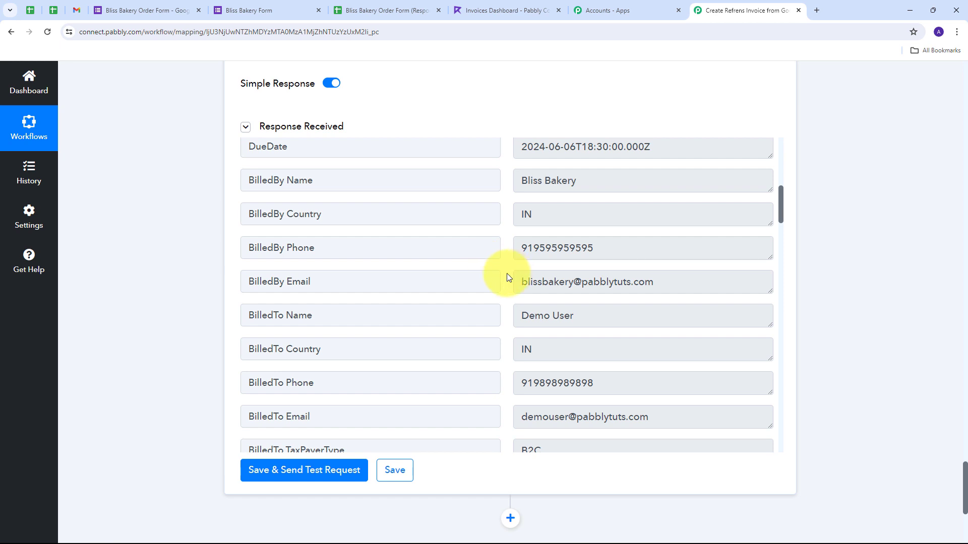
Step: In Refrens, open the newest invoice, APP-2020-0014, from the Invoices list
{"action": "left_click", "coordinate": [504, 11]}
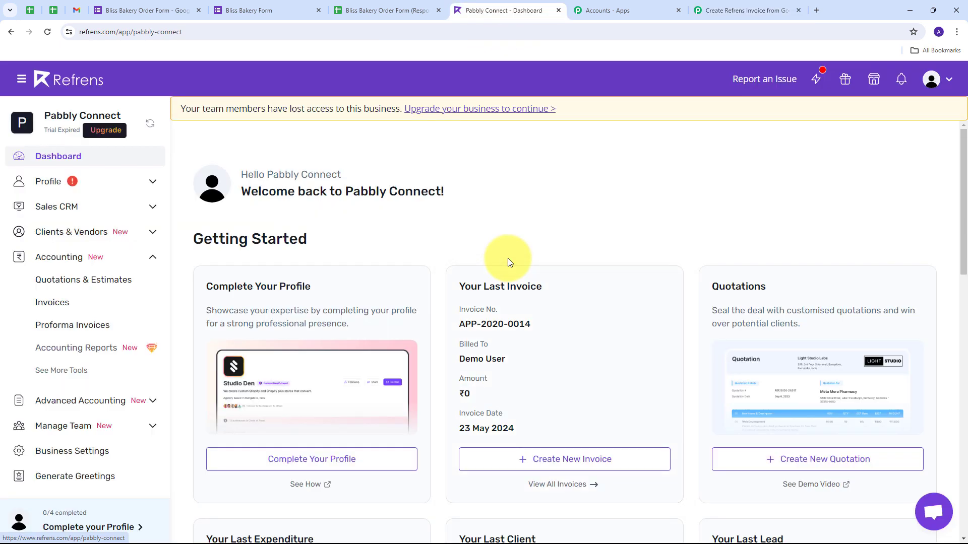
{"action": "left_click", "coordinate": [63, 309]}
{"action": "scroll", "coordinate": [437, 323], "scroll_direction": "down", "scroll_amount": 8}
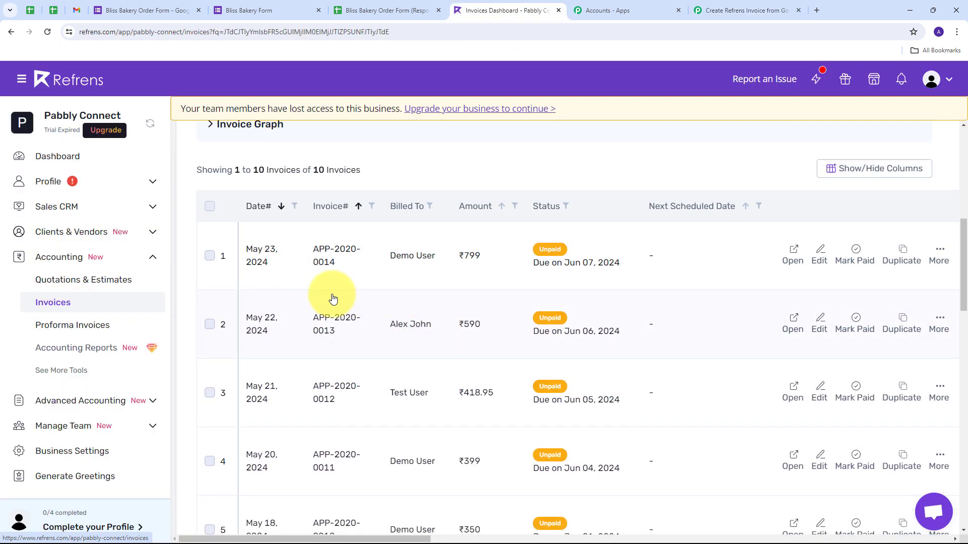
{"action": "scroll", "coordinate": [333, 299], "scroll_direction": "up", "scroll_amount": 2}
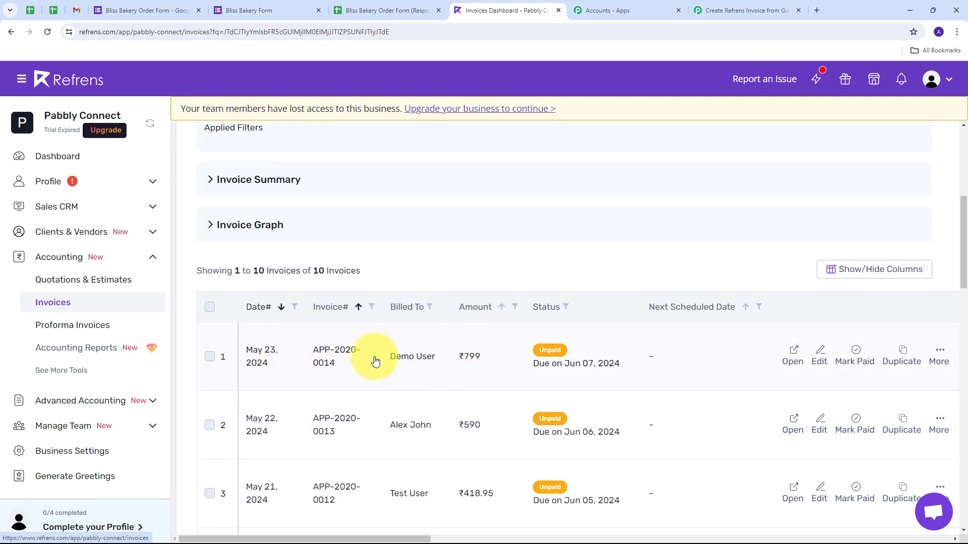
{"action": "left_click", "coordinate": [410, 358]}
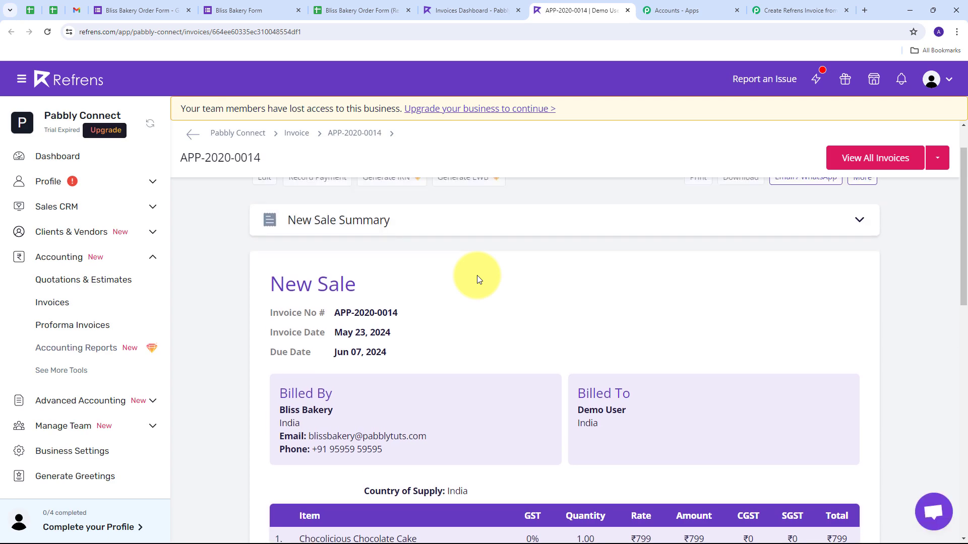
Step: Check that Bliss Bakery bills one Chocolicious Chocolate Cake at ₹799, totalling ₹799
{"action": "scroll", "coordinate": [477, 275], "scroll_direction": "down", "scroll_amount": 2}
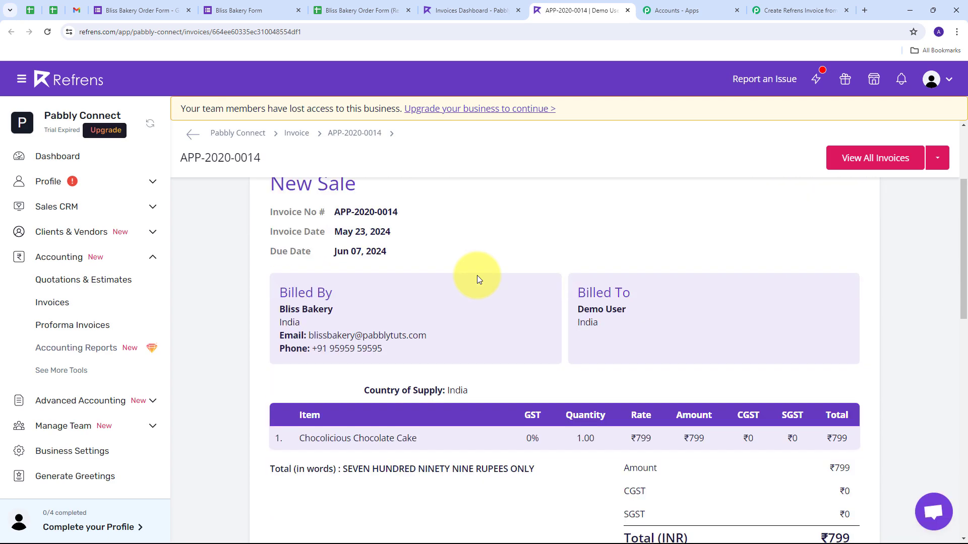
{"action": "left_click_drag", "start_coordinate": [280, 309], "coordinate": [342, 320]}
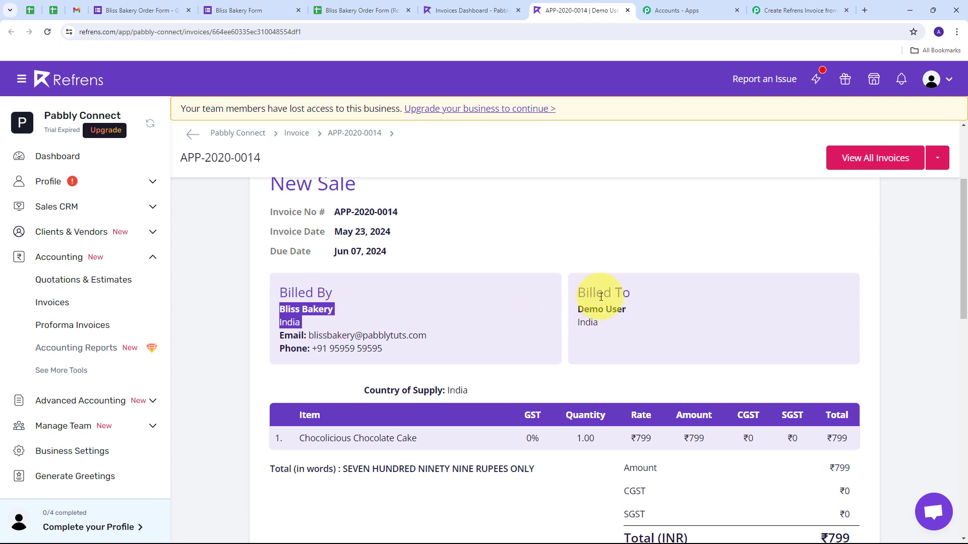
{"action": "left_click_drag", "start_coordinate": [578, 309], "coordinate": [638, 316]}
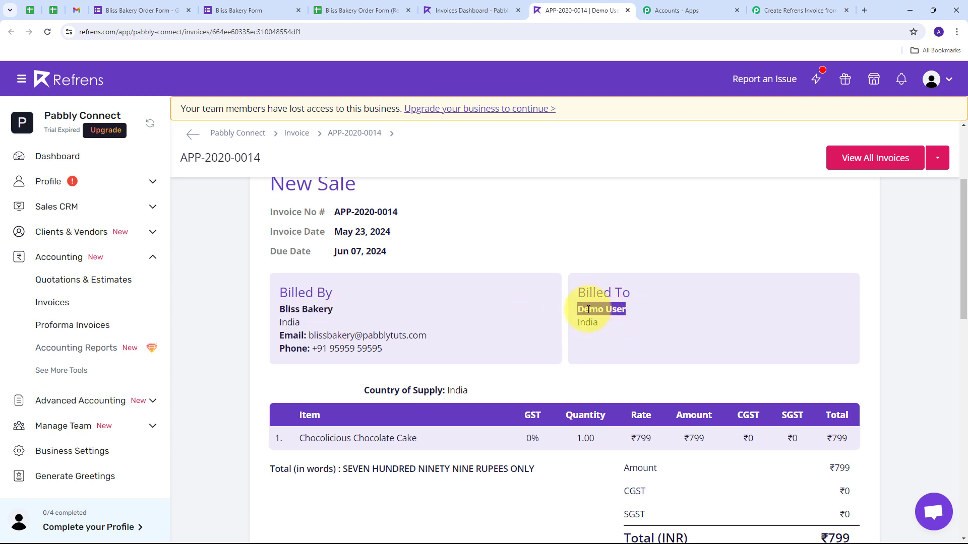
{"action": "scroll", "coordinate": [382, 359], "scroll_direction": "down", "scroll_amount": 1}
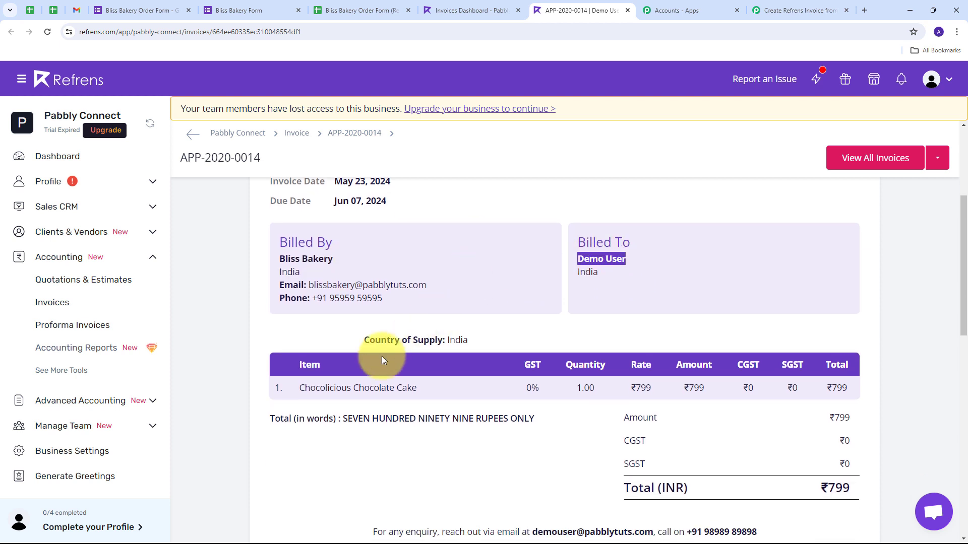
{"action": "left_click_drag", "start_coordinate": [297, 388], "coordinate": [422, 396]}
{"action": "left_click_drag", "start_coordinate": [599, 390], "coordinate": [571, 386]}
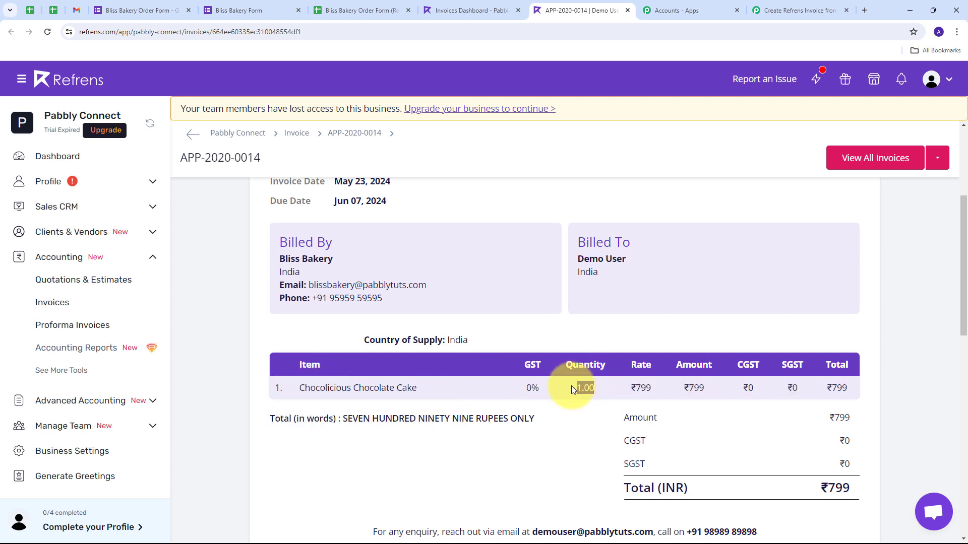
{"action": "left_click_drag", "start_coordinate": [631, 388], "coordinate": [642, 386]}
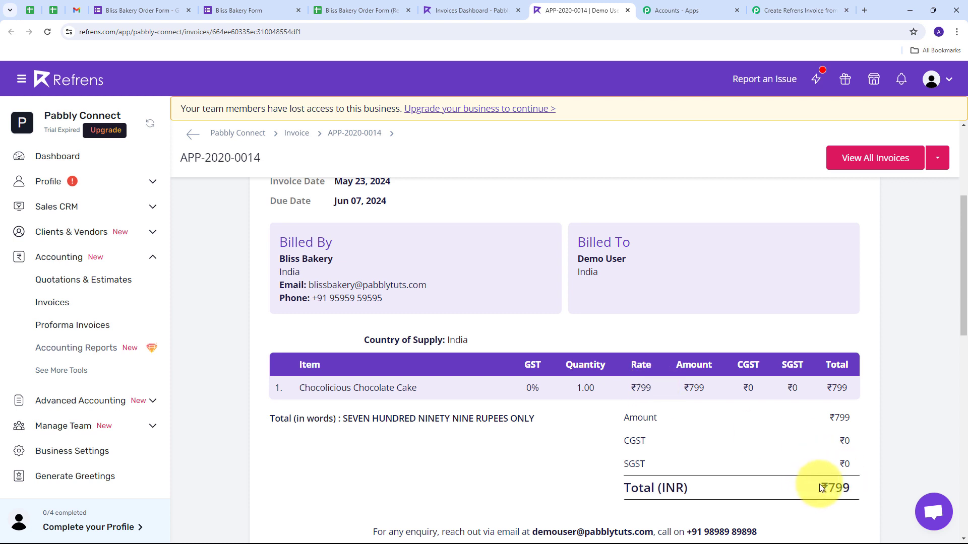
{"action": "left_click_drag", "start_coordinate": [810, 486], "coordinate": [858, 489]}
{"action": "left_click", "coordinate": [494, 313]}
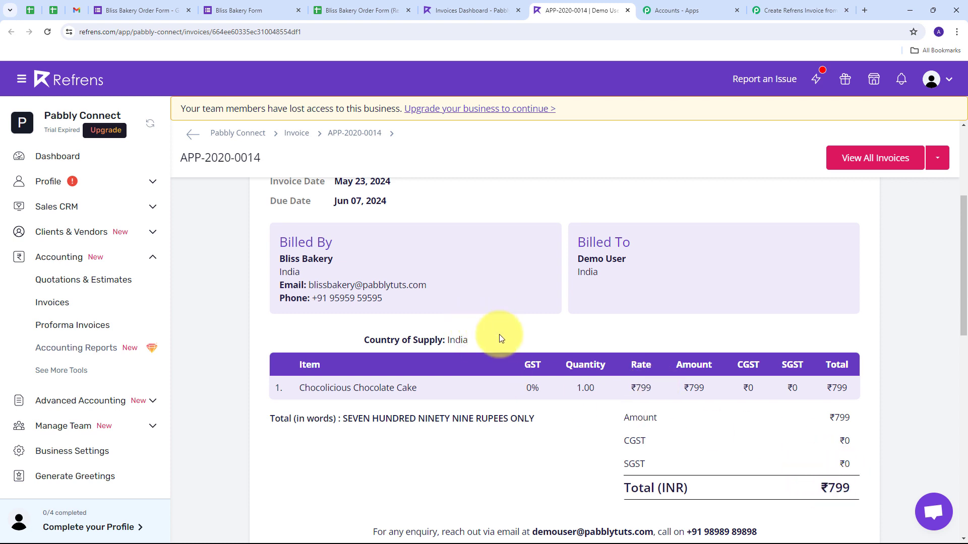
{"action": "scroll", "coordinate": [250, 279], "scroll_direction": "up", "scroll_amount": 1}
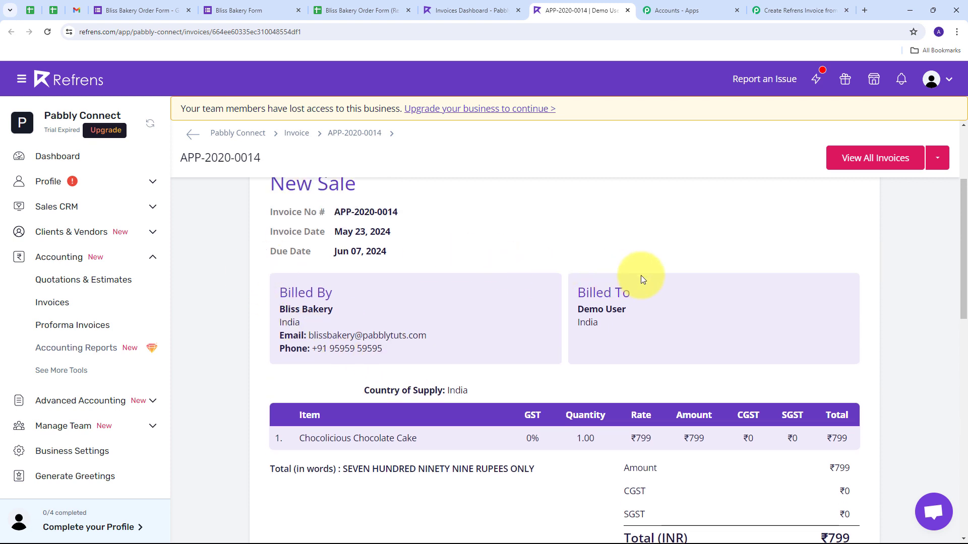
{"action": "scroll", "coordinate": [640, 275], "scroll_direction": "down", "scroll_amount": 1}
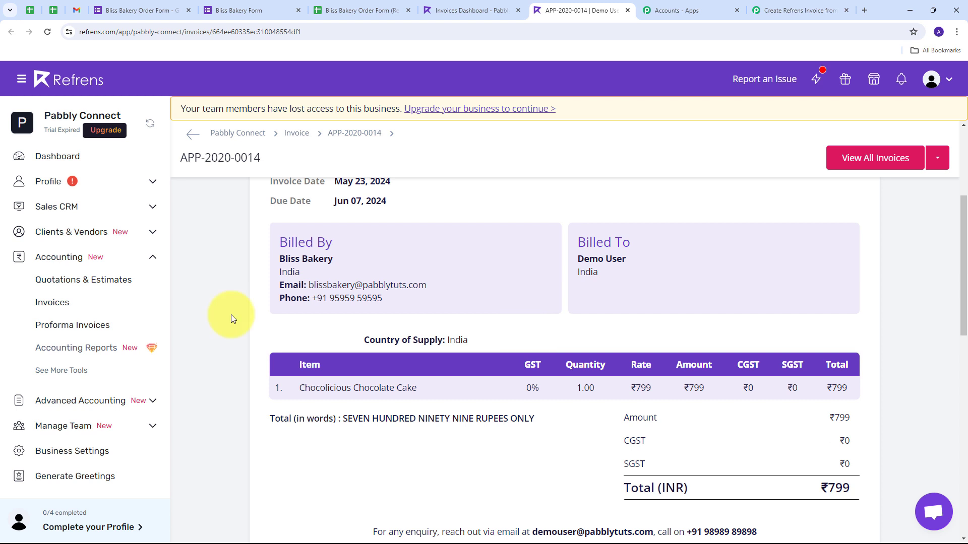
{"action": "scroll", "coordinate": [232, 318], "scroll_direction": "up", "scroll_amount": 2}
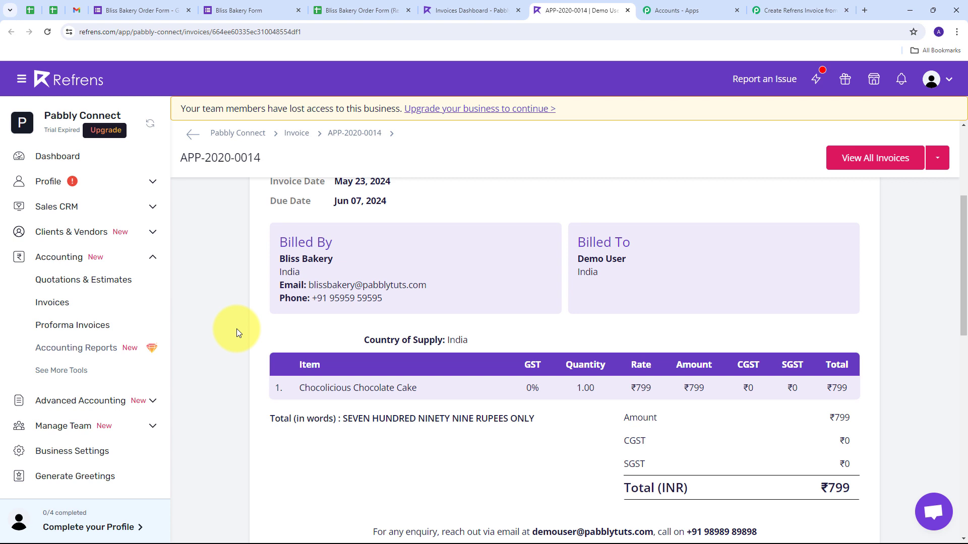
Step: Open the live Bliss Bakery Order Form and enter the customer's name, e-mail and phone number
{"action": "left_click", "coordinate": [136, 10]}
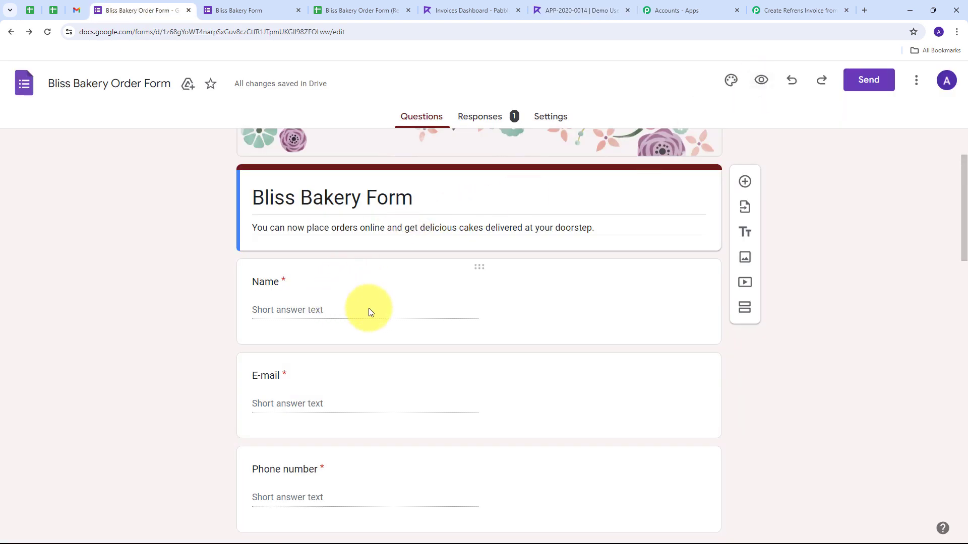
{"action": "left_click", "coordinate": [761, 80]}
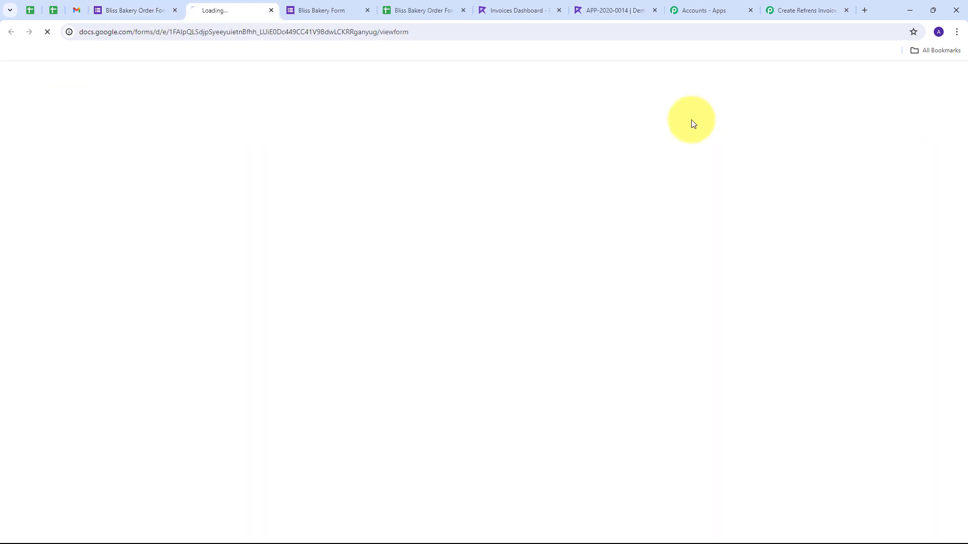
{"action": "scroll", "coordinate": [243, 225], "scroll_direction": "down", "scroll_amount": 5}
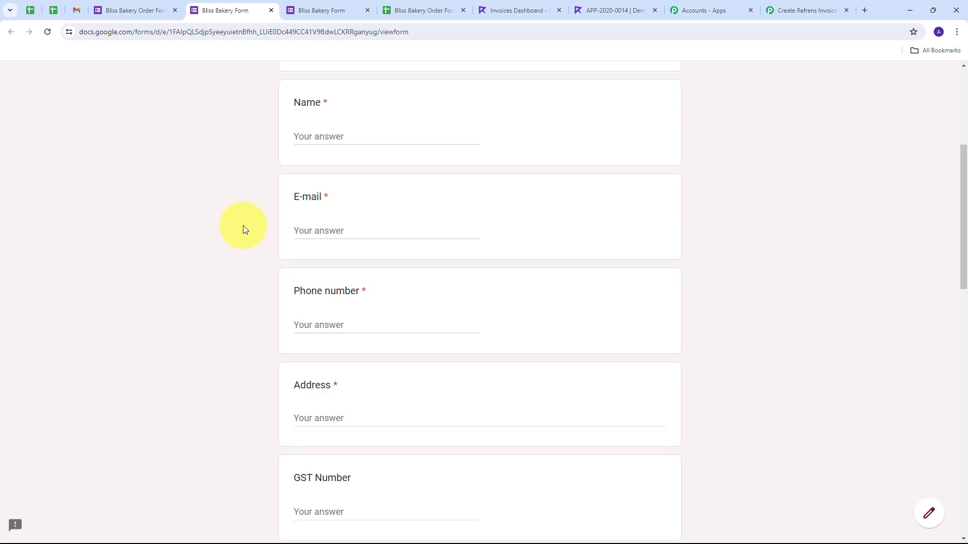
{"action": "left_click", "coordinate": [313, 138]}
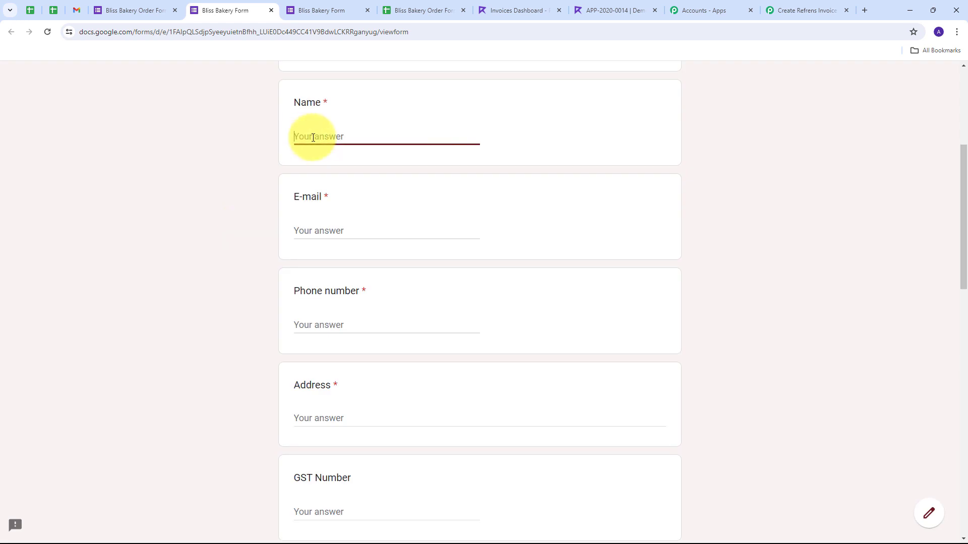
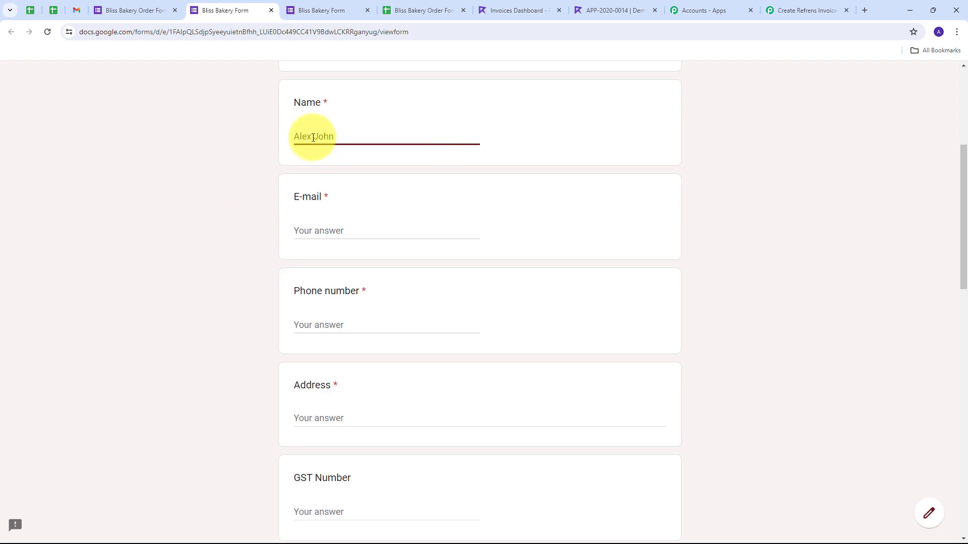
{"action": "left_click", "coordinate": [361, 230]}
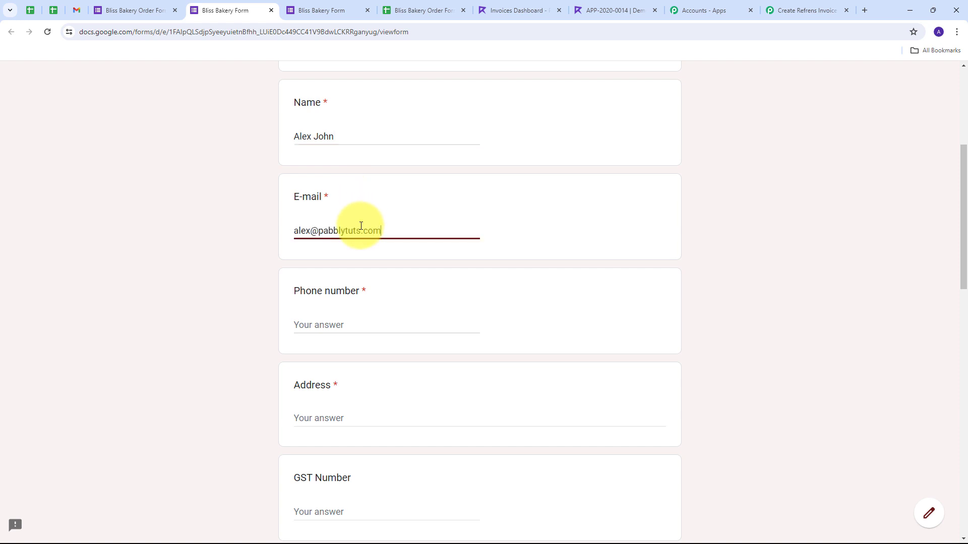
{"action": "left_click", "coordinate": [346, 325]}
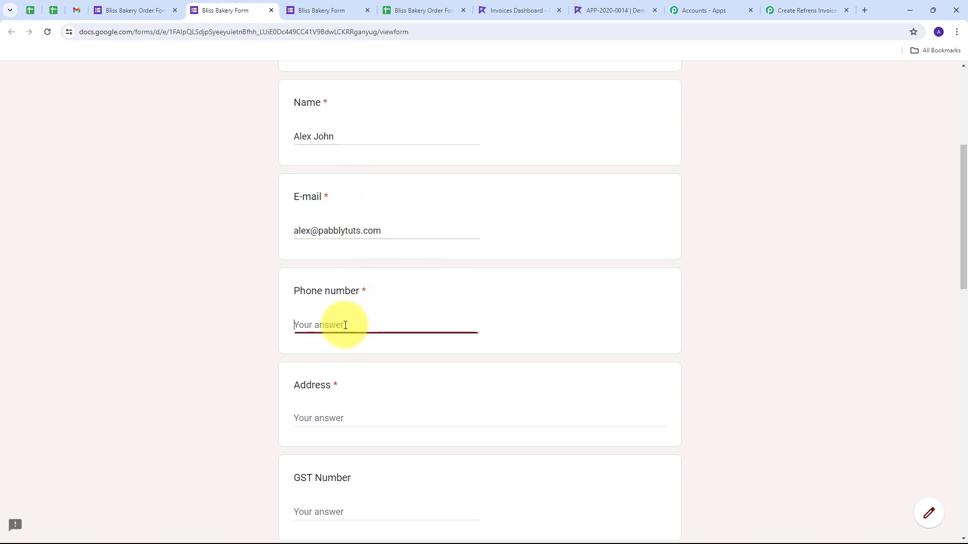
Step: Enter the delivery address, a delivery date of 25 May 2024 and a time of 10:00
{"action": "scroll", "coordinate": [363, 320], "scroll_direction": "down", "scroll_amount": 2}
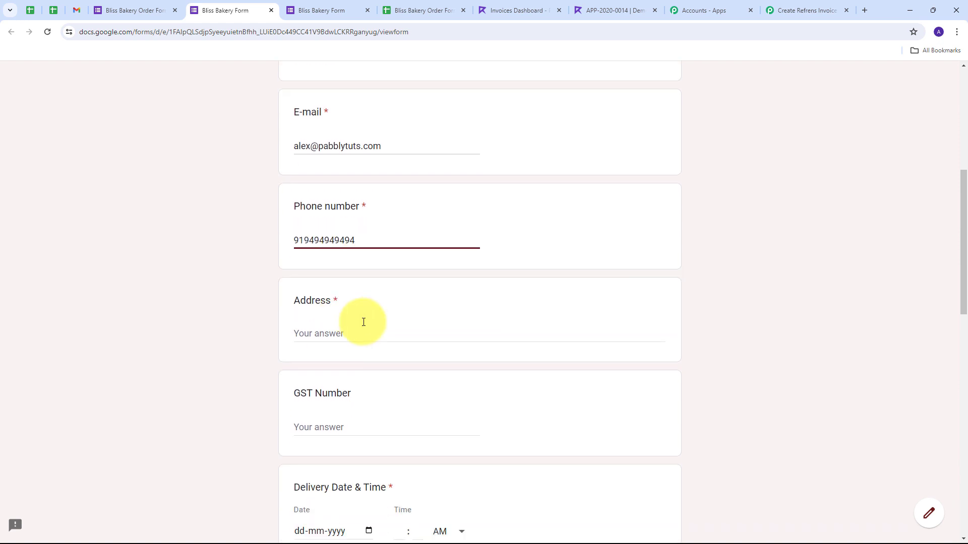
{"action": "left_click", "coordinate": [332, 322]}
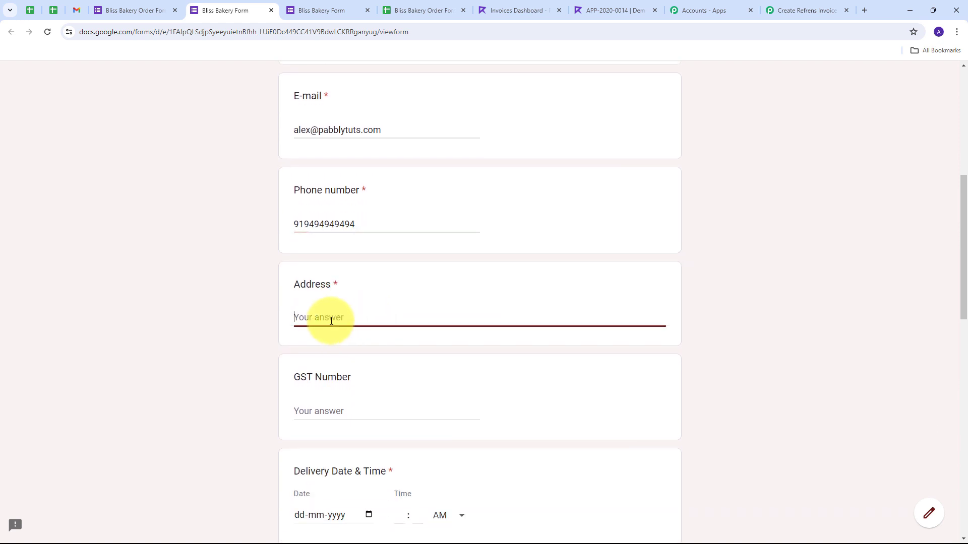
{"action": "type", "text": "New Apratment, Indore"}
{"action": "scroll", "coordinate": [331, 320], "scroll_direction": "down", "scroll_amount": 5}
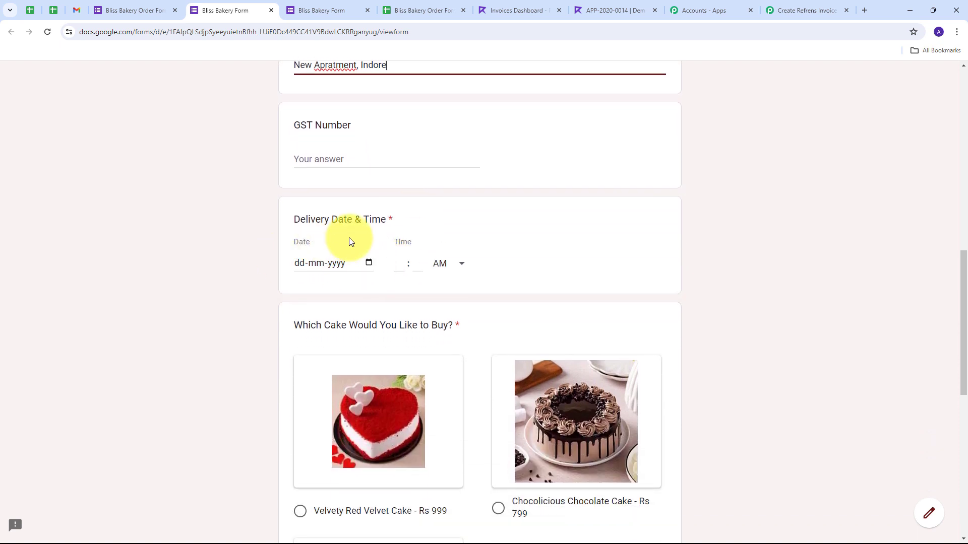
{"action": "left_click", "coordinate": [368, 263]}
{"action": "left_click", "coordinate": [417, 381]}
{"action": "left_click", "coordinate": [403, 266]}
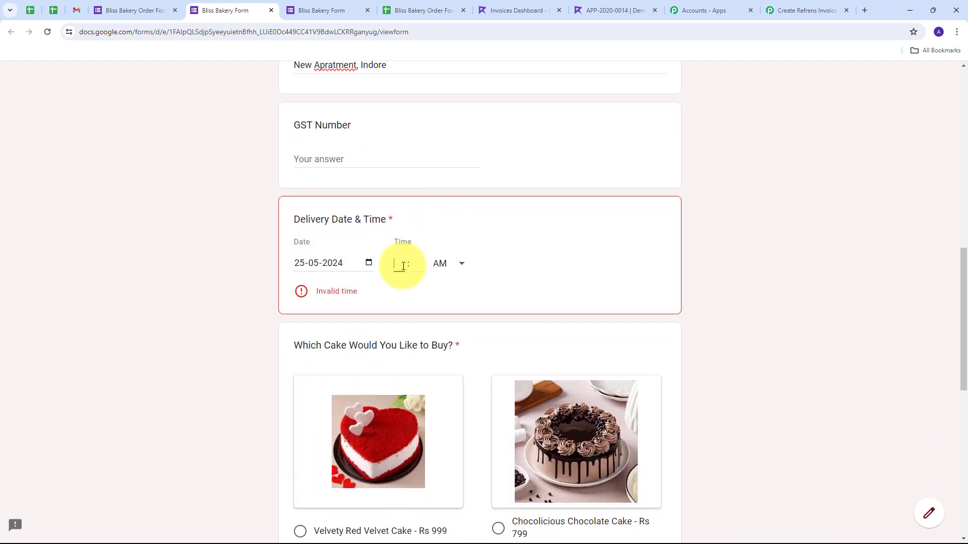
{"action": "type", "text": "10 : 00"}
Step: Choose Velvety Red Velvet Cake, quantity 2 KG, and submit the order
{"action": "scroll", "coordinate": [734, 223], "scroll_direction": "down", "scroll_amount": 4}
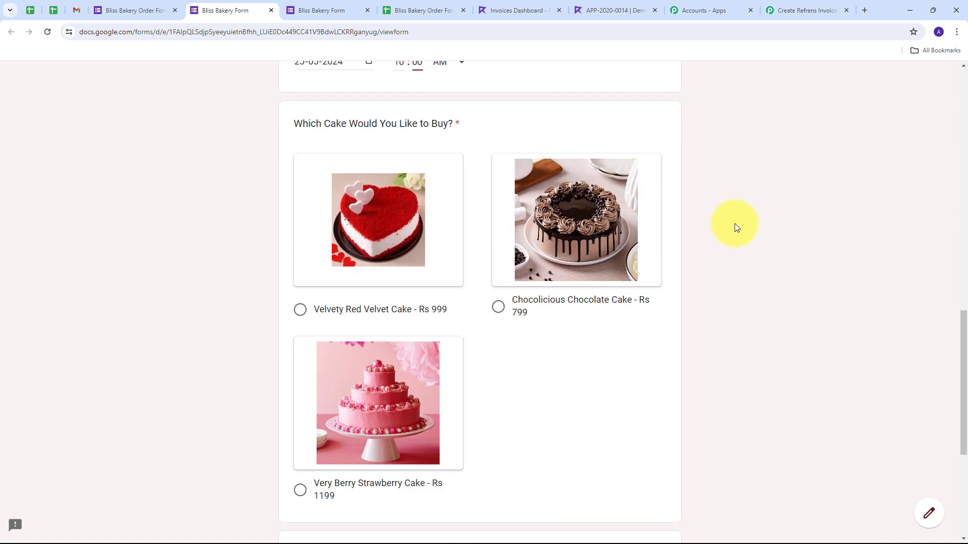
{"action": "left_click", "coordinate": [302, 310]}
{"action": "scroll", "coordinate": [787, 246], "scroll_direction": "down", "scroll_amount": 5}
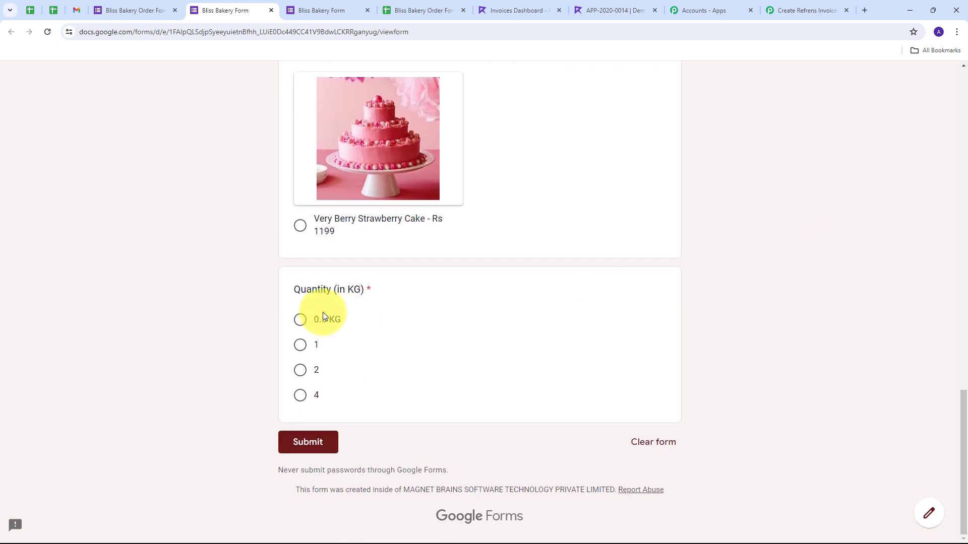
{"action": "left_click", "coordinate": [302, 371]}
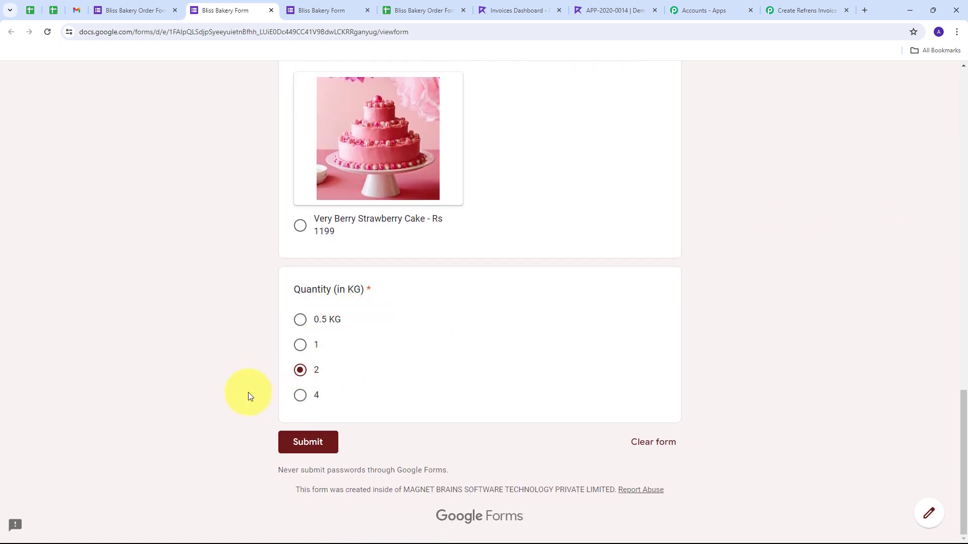
{"action": "left_click", "coordinate": [309, 444]}
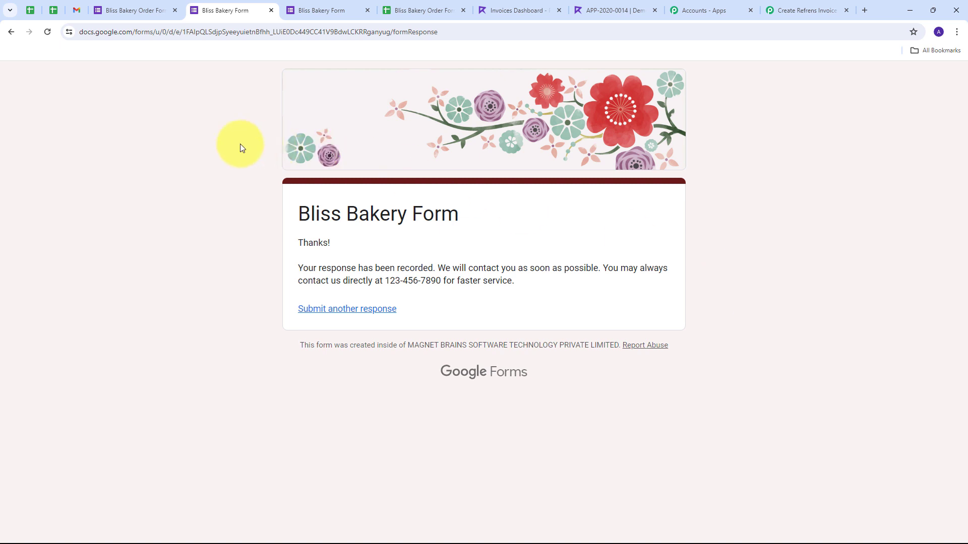
Step: Reload the Refrens invoices list and open the newest invoice
{"action": "left_click", "coordinate": [504, 14]}
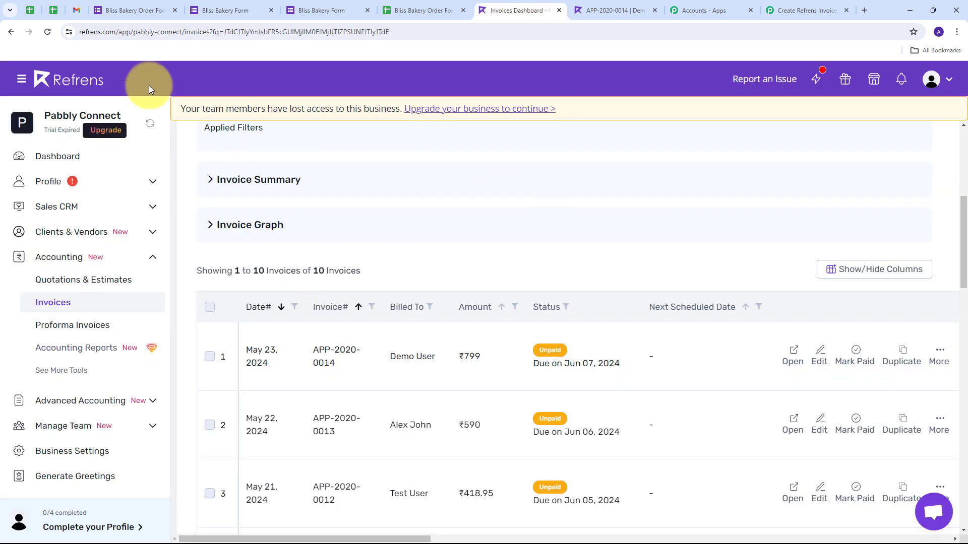
{"action": "left_click", "coordinate": [48, 32]}
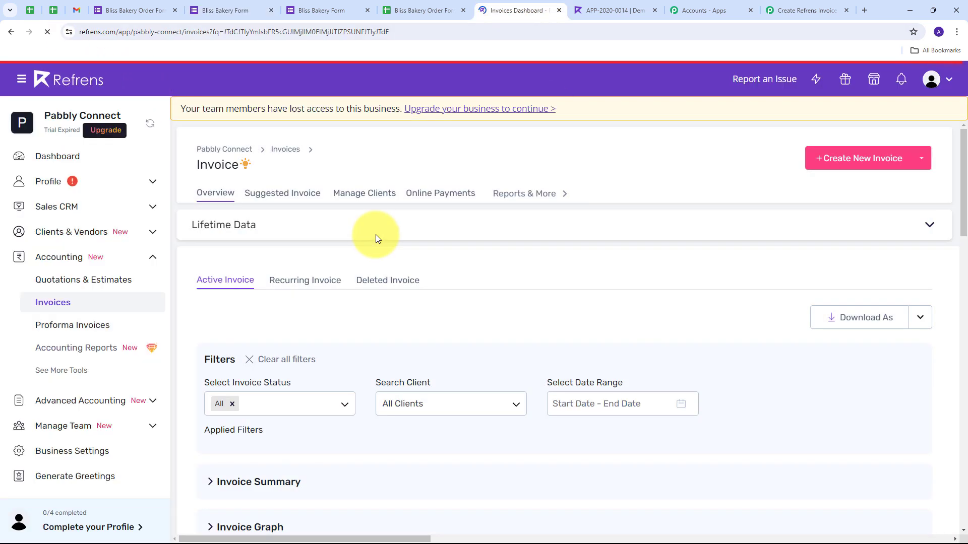
{"action": "scroll", "coordinate": [450, 249], "scroll_direction": "down", "scroll_amount": 1}
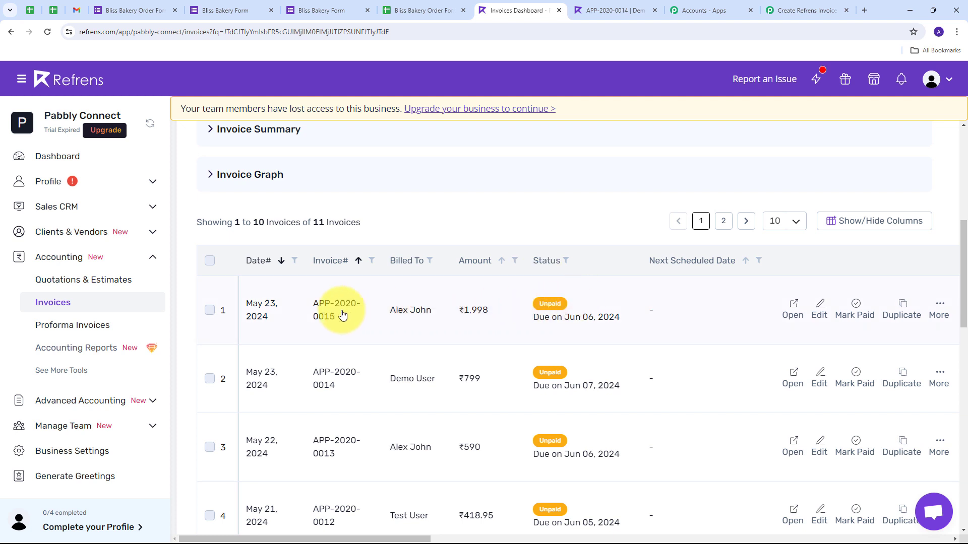
{"action": "left_click", "coordinate": [405, 316]}
Step: Verify the invoice bills 2.00 Velvety Red Velvet Cake at ₹999 for ₹1,998, then return to Pabbly Connect
{"action": "scroll", "coordinate": [497, 280], "scroll_direction": "down", "scroll_amount": 2}
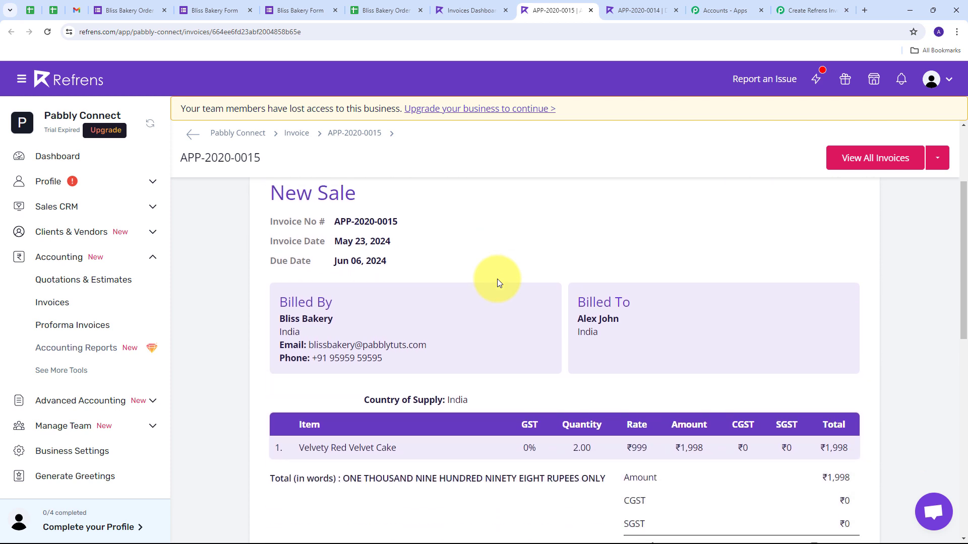
{"action": "left_click_drag", "start_coordinate": [574, 309], "coordinate": [622, 311]}
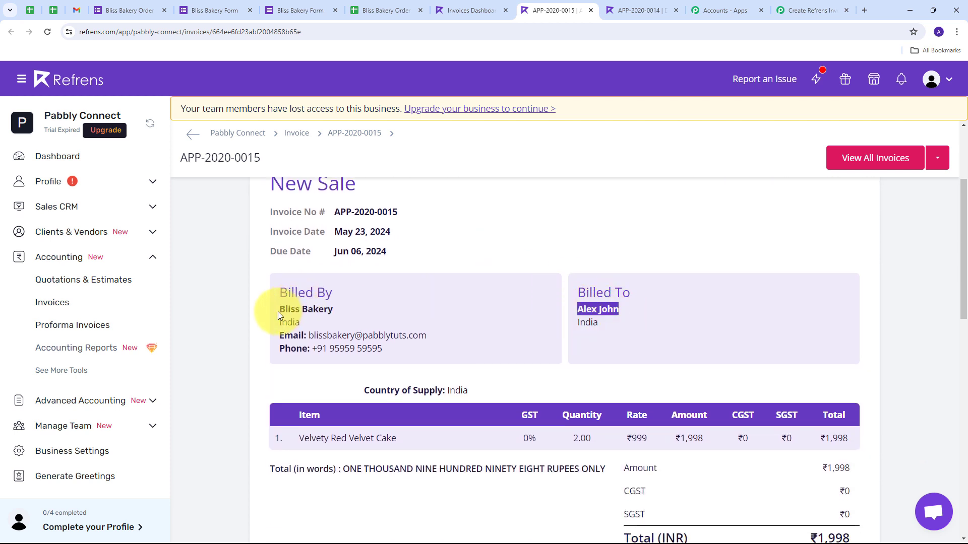
{"action": "left_click_drag", "start_coordinate": [278, 310], "coordinate": [366, 311]}
{"action": "scroll", "coordinate": [532, 267], "scroll_direction": "down", "scroll_amount": 2}
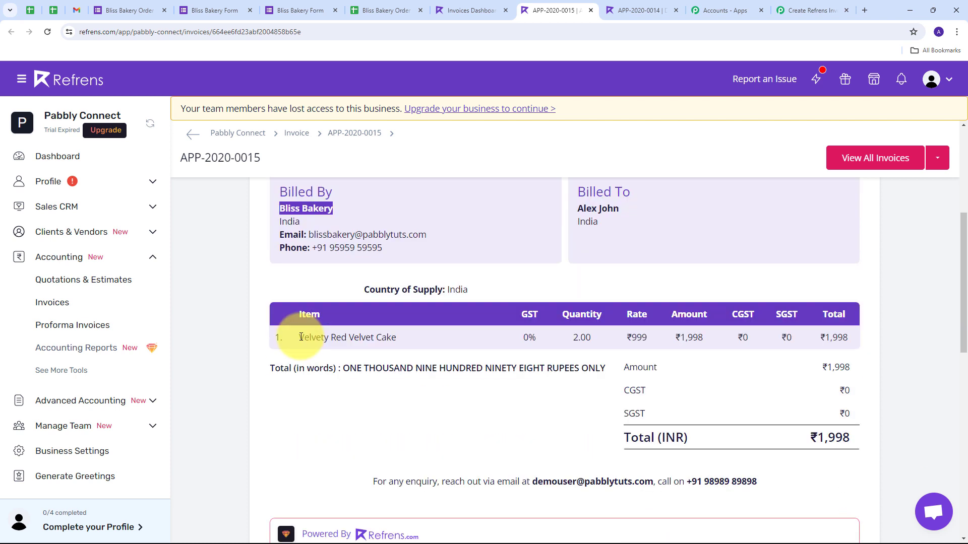
{"action": "left_click_drag", "start_coordinate": [300, 337], "coordinate": [383, 343]}
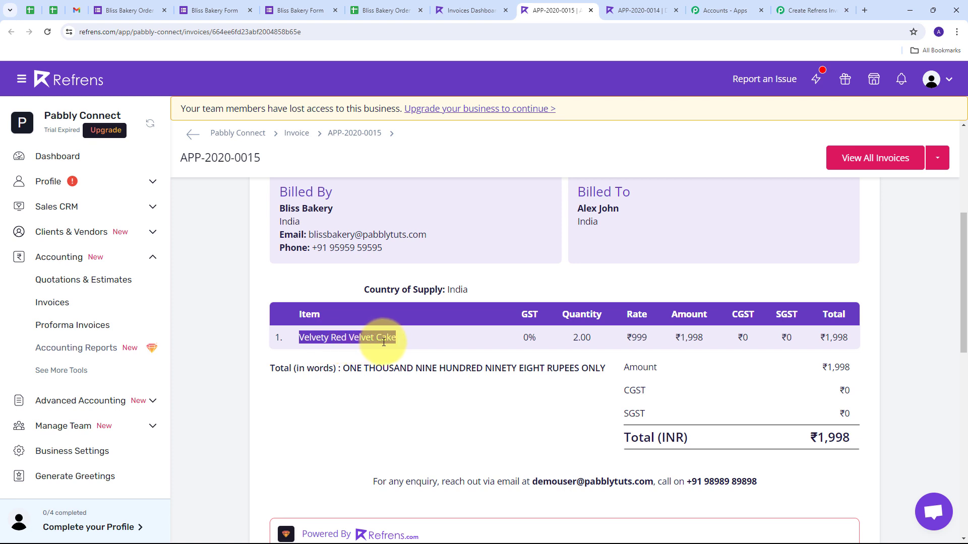
{"action": "left_click_drag", "start_coordinate": [572, 337], "coordinate": [601, 337]}
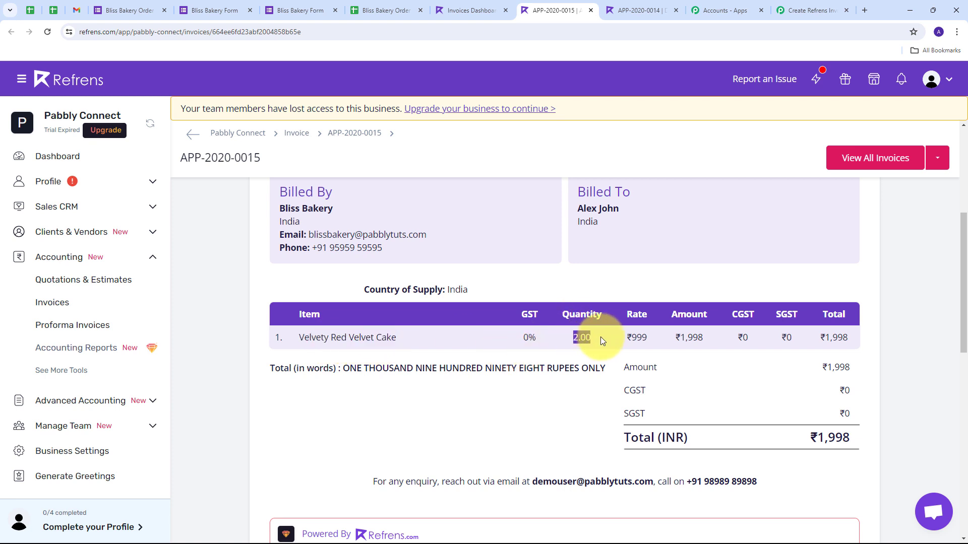
{"action": "double_click", "coordinate": [637, 335]}
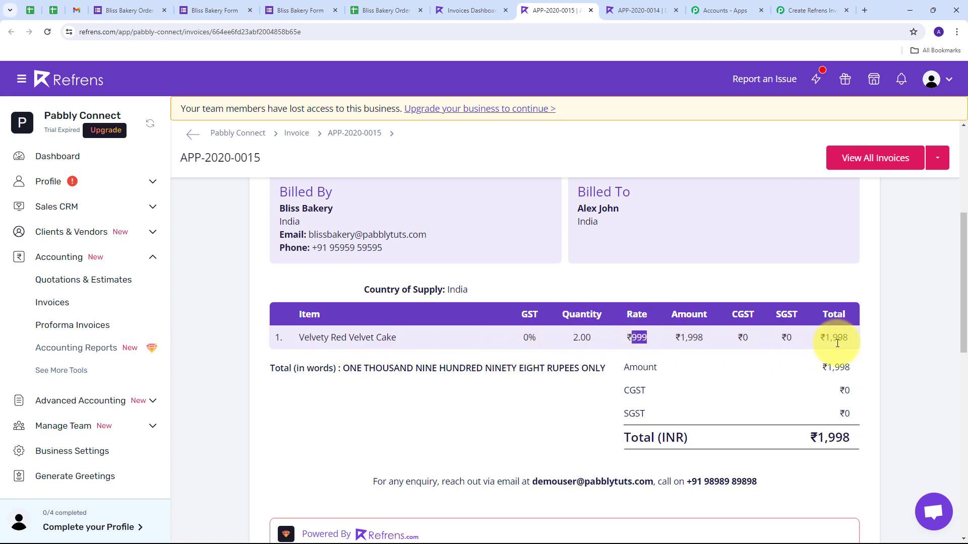
{"action": "double_click", "coordinate": [837, 438]}
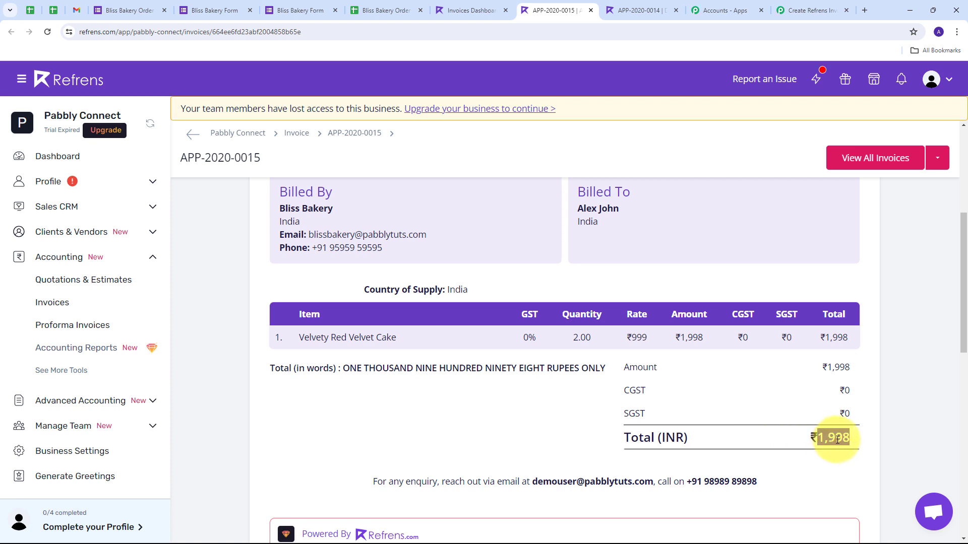
{"action": "left_click", "coordinate": [718, 395]}
{"action": "scroll", "coordinate": [477, 310], "scroll_direction": "up", "scroll_amount": 1}
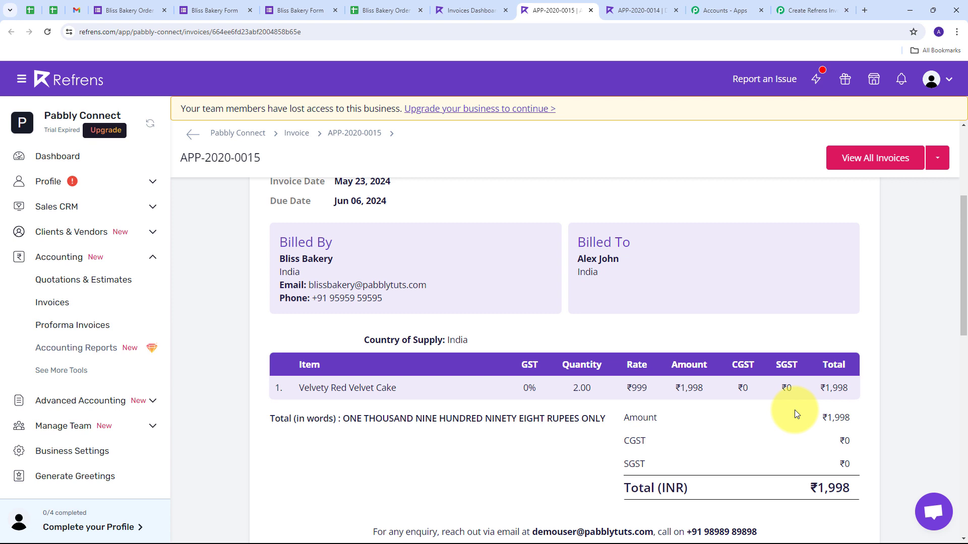
{"action": "scroll", "coordinate": [340, 344], "scroll_direction": "up", "scroll_amount": 2}
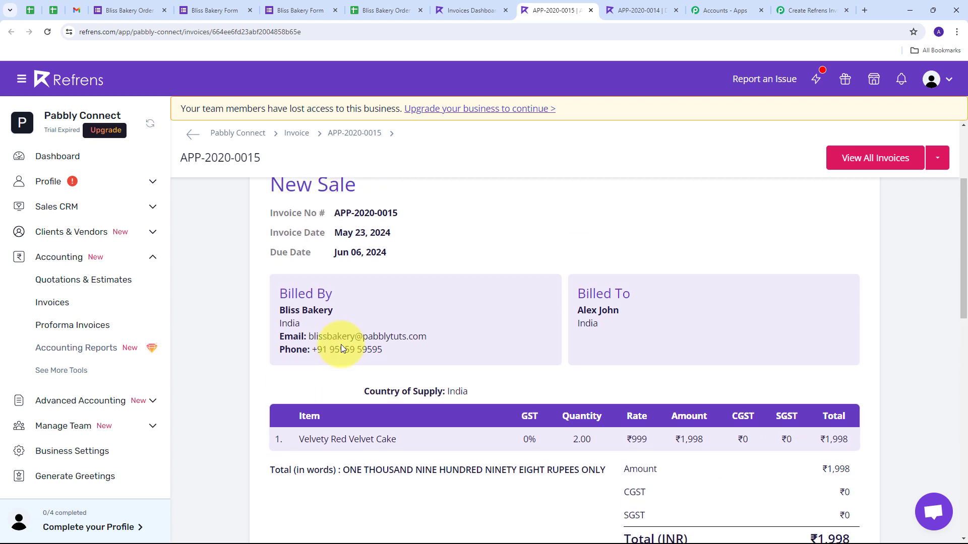
{"action": "scroll", "coordinate": [245, 292], "scroll_direction": "down", "scroll_amount": 1}
{"action": "scroll", "coordinate": [250, 309], "scroll_direction": "up", "scroll_amount": 1}
{"action": "scroll", "coordinate": [248, 323], "scroll_direction": "down", "scroll_amount": 1}
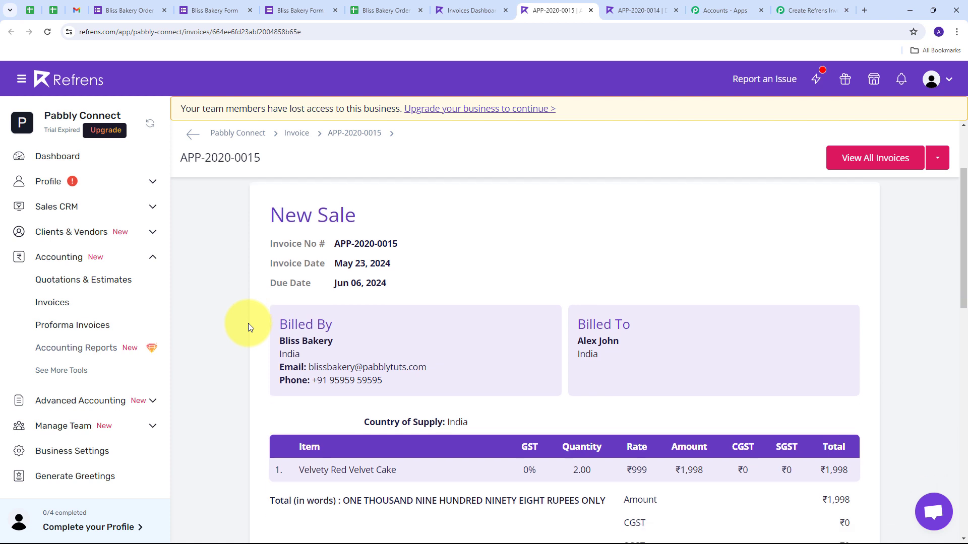
{"action": "scroll", "coordinate": [252, 334], "scroll_direction": "down", "scroll_amount": 2}
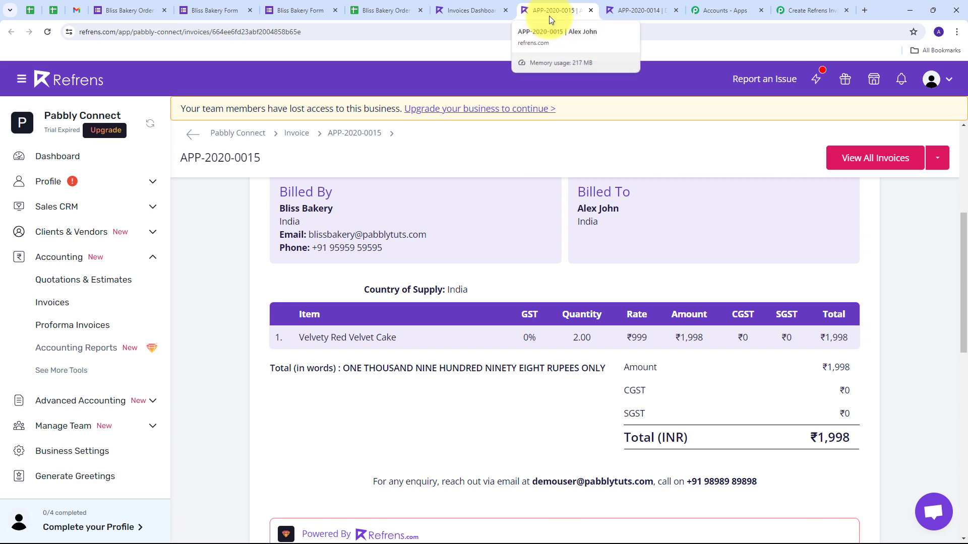
{"action": "left_click", "coordinate": [801, 10]}
{"action": "scroll", "coordinate": [548, 261], "scroll_direction": "down", "scroll_amount": 3}
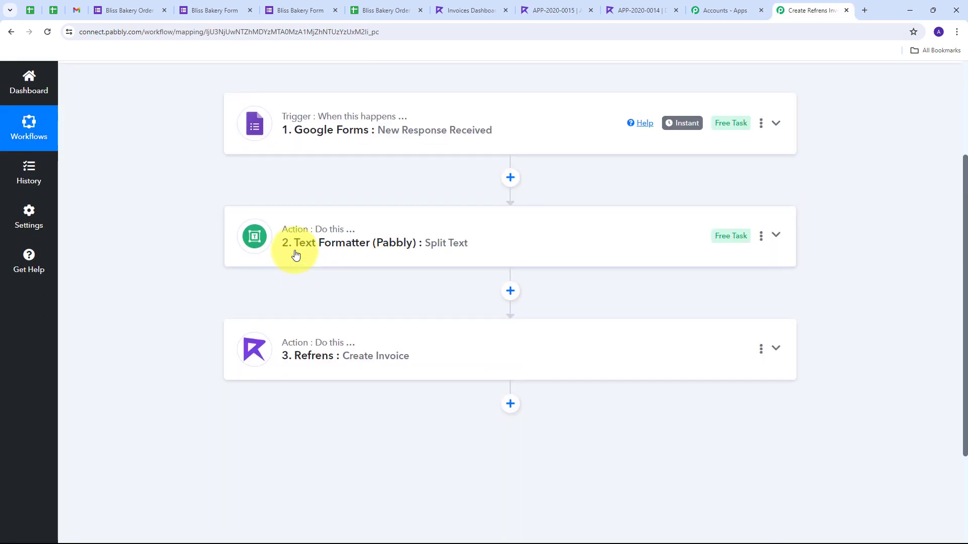
{"action": "scroll", "coordinate": [282, 242], "scroll_direction": "up", "scroll_amount": 1}
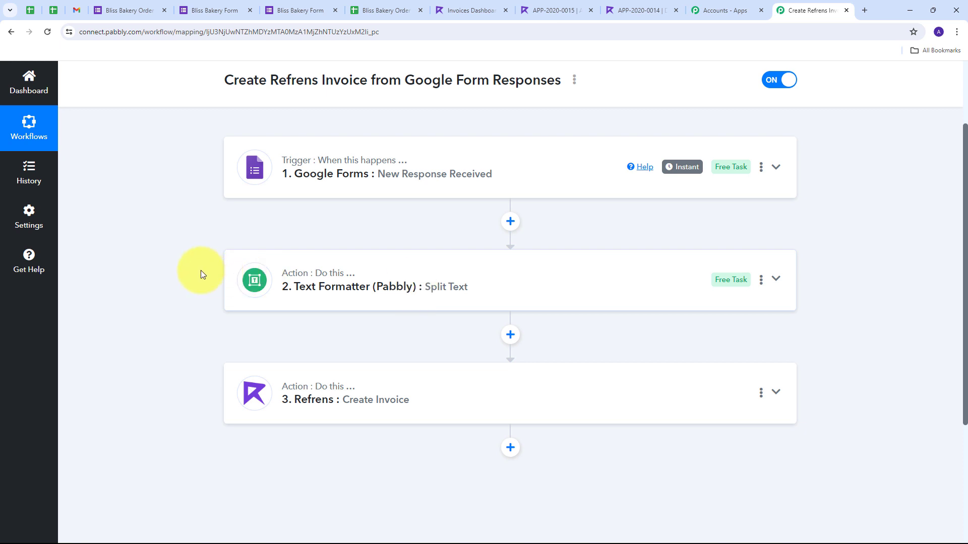
{"action": "scroll", "coordinate": [201, 271], "scroll_direction": "down", "scroll_amount": 1}
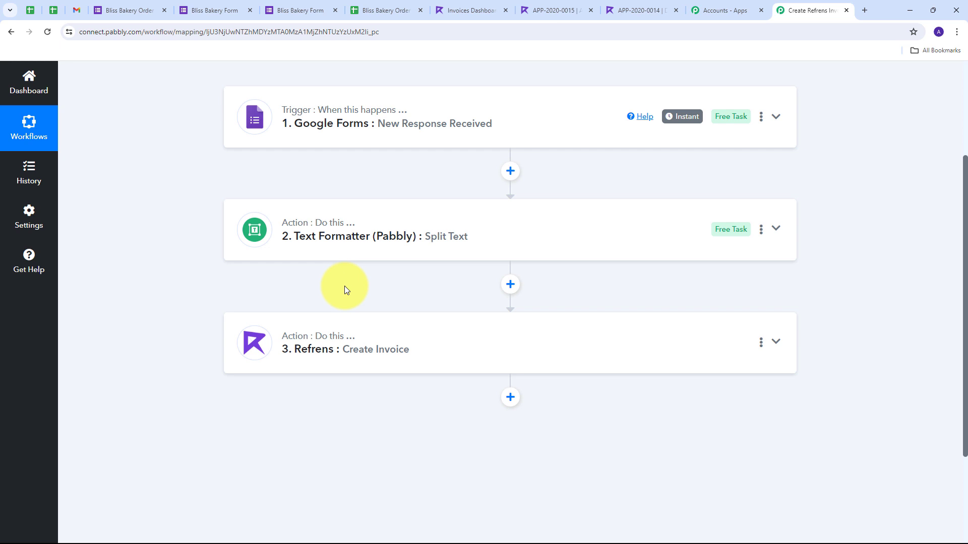
{"action": "scroll", "coordinate": [232, 306], "scroll_direction": "up", "scroll_amount": 2}
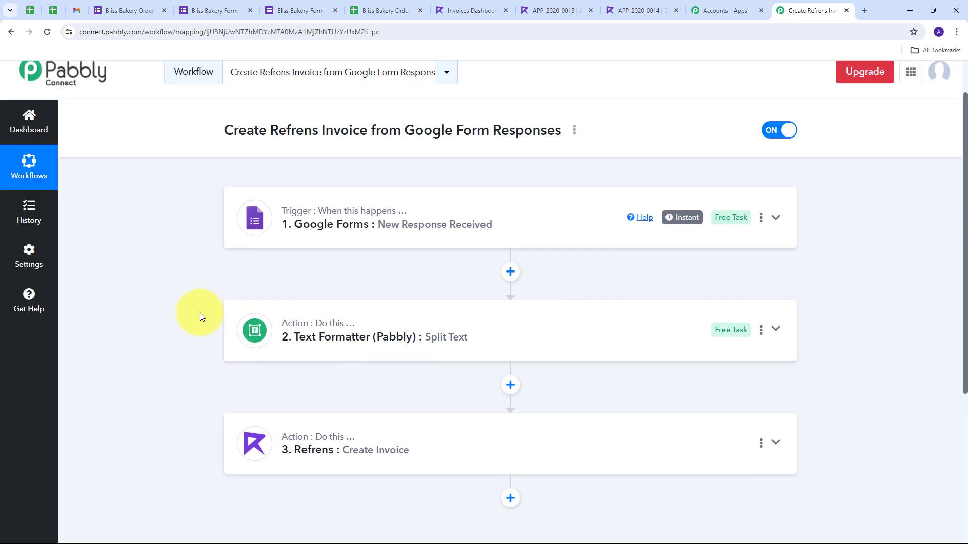